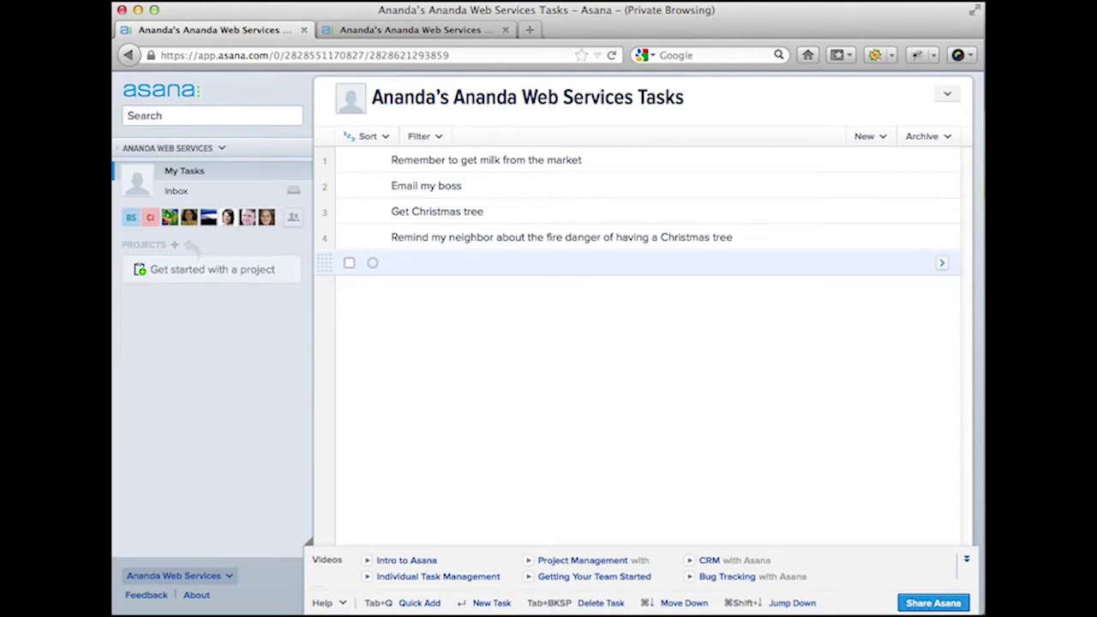
- Type the new My Tasks entry 'Wish happy Hanuakkah to my co-worker'
type("Wish happy H")
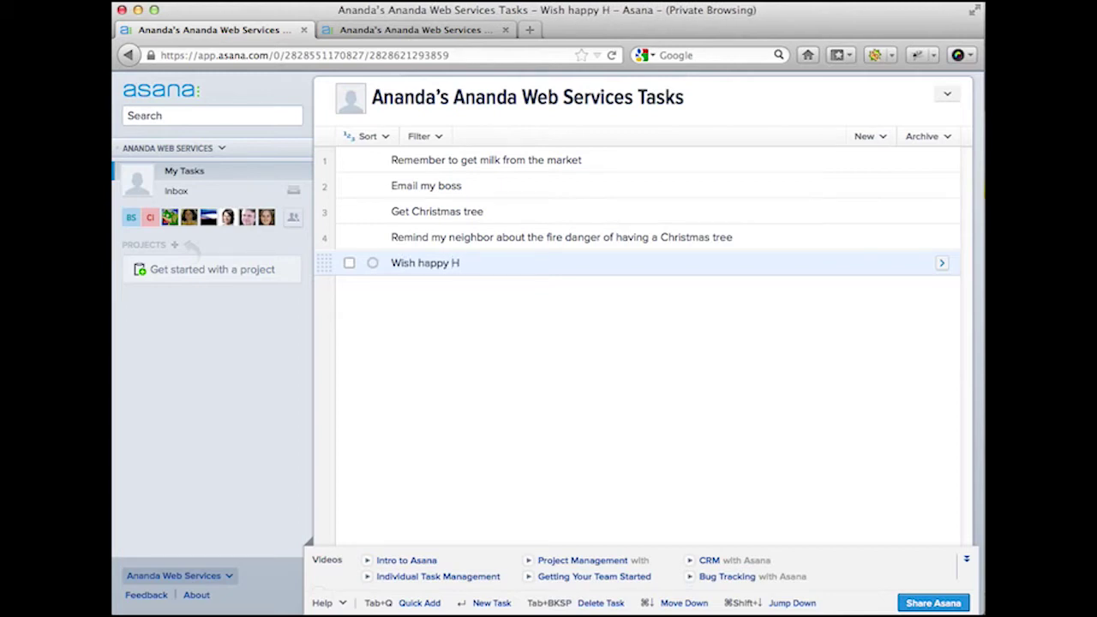
type("anuakkah")
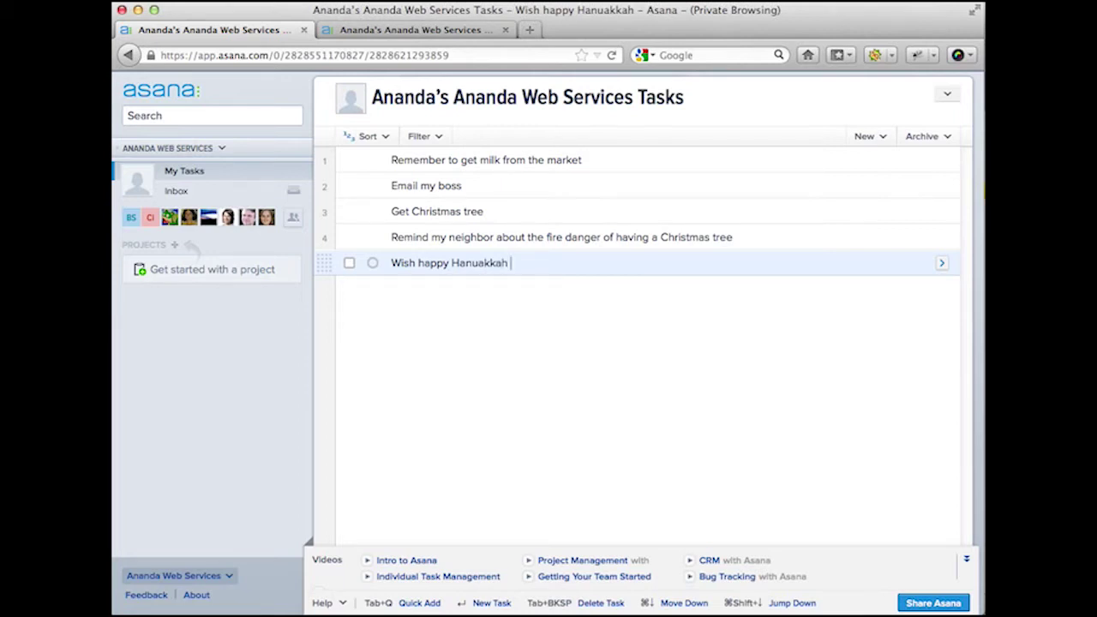
type("to ")
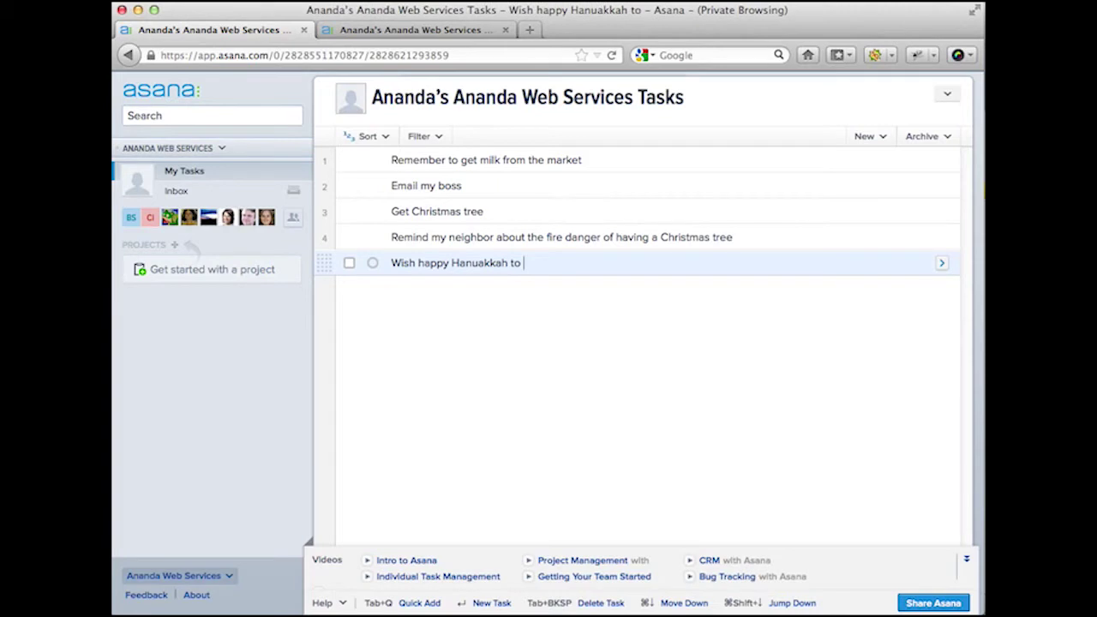
type("my co-worker")
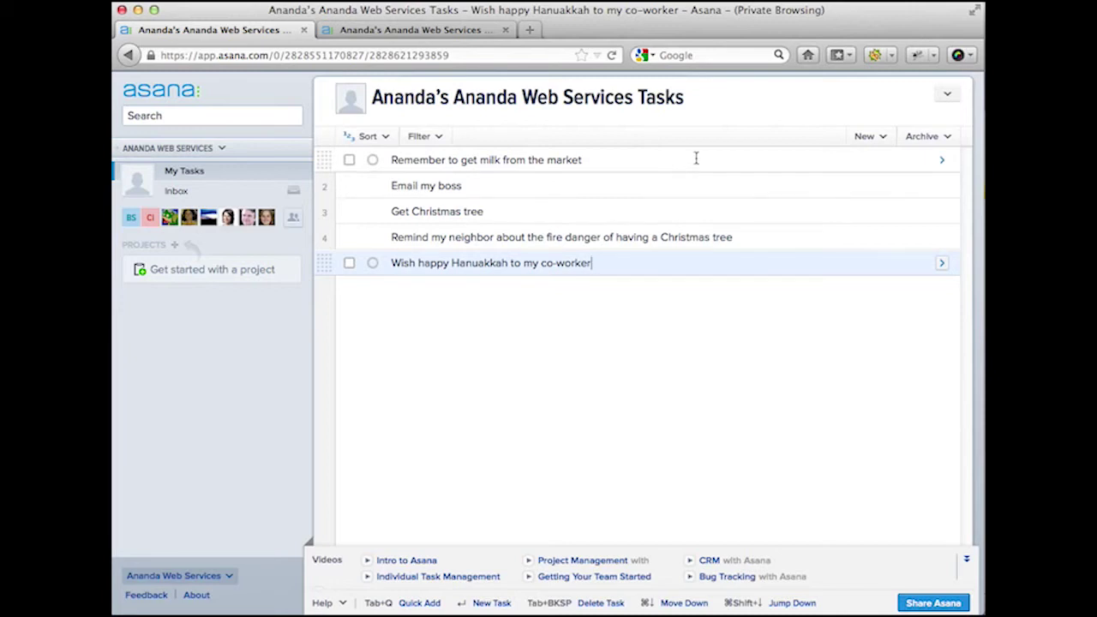
- Give the milk task the note '2% milk', then move to Email my boss's notes field
left_click(814, 158)
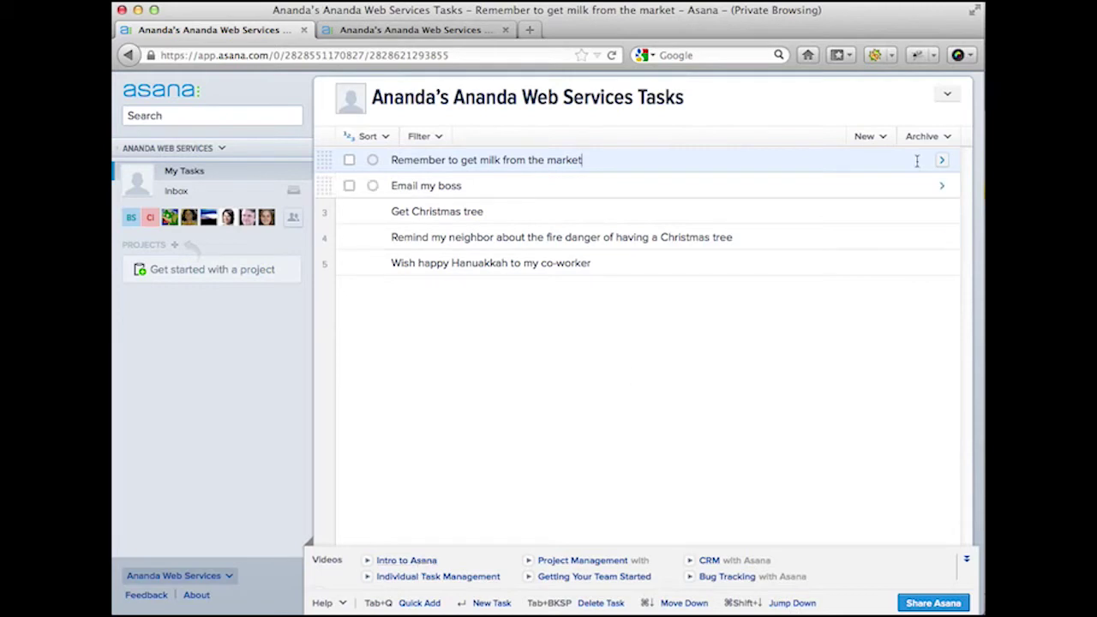
left_click(943, 163)
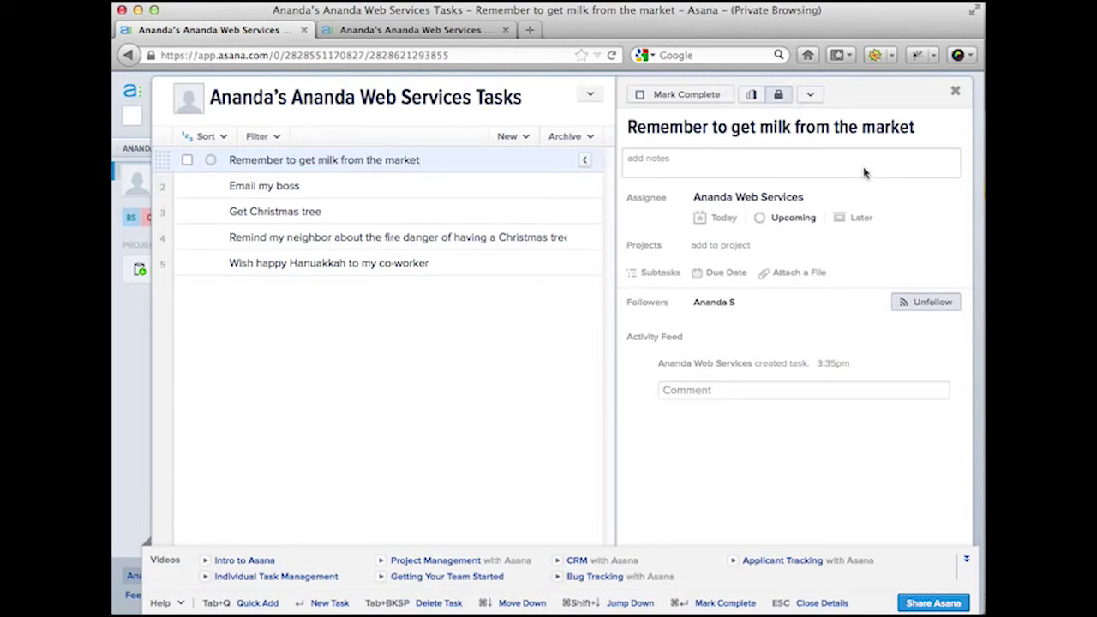
left_click(807, 174)
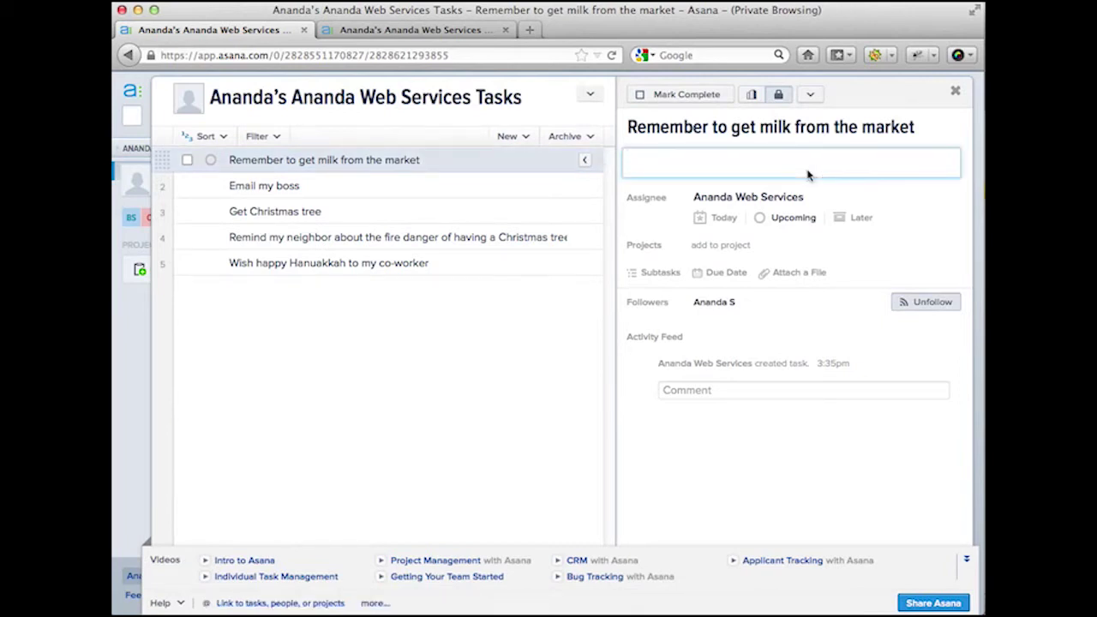
type("2% milk")
key("Return")
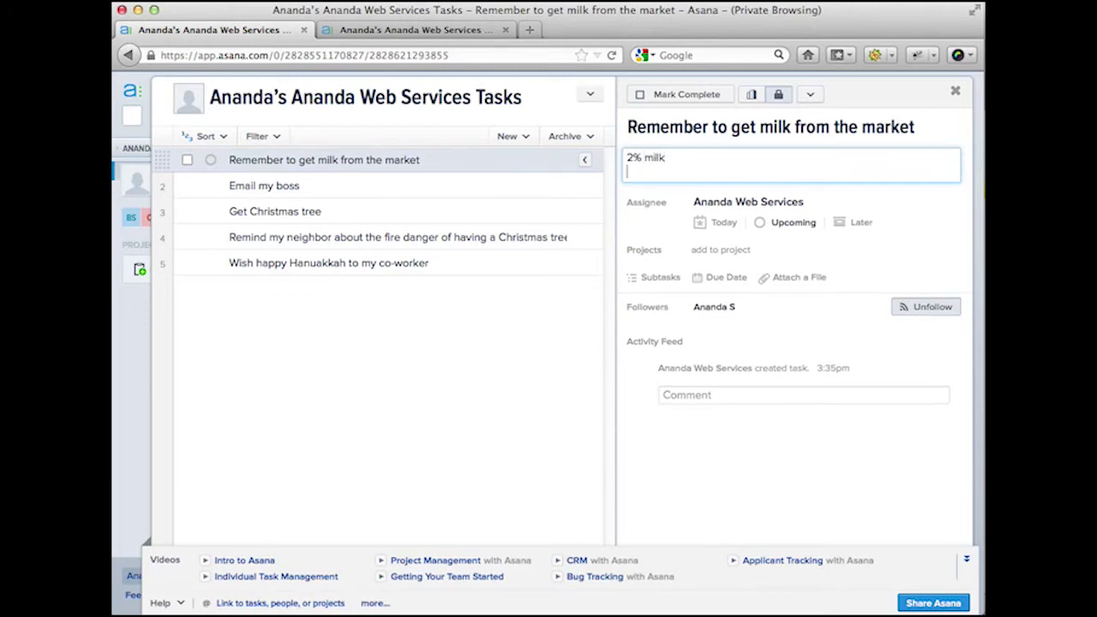
left_click(510, 182)
left_click(681, 167)
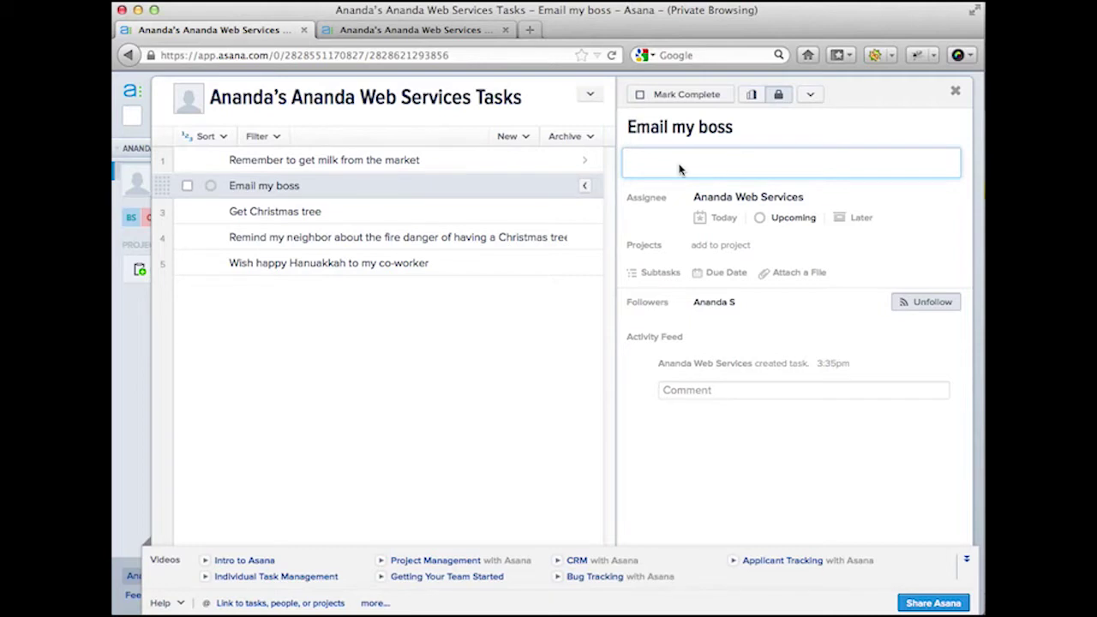
- Write notes '- Talk about my progress this quarter' and '- Ask for advice on the Christmas tree decoration'
type("- Talk about my progress this quarter")
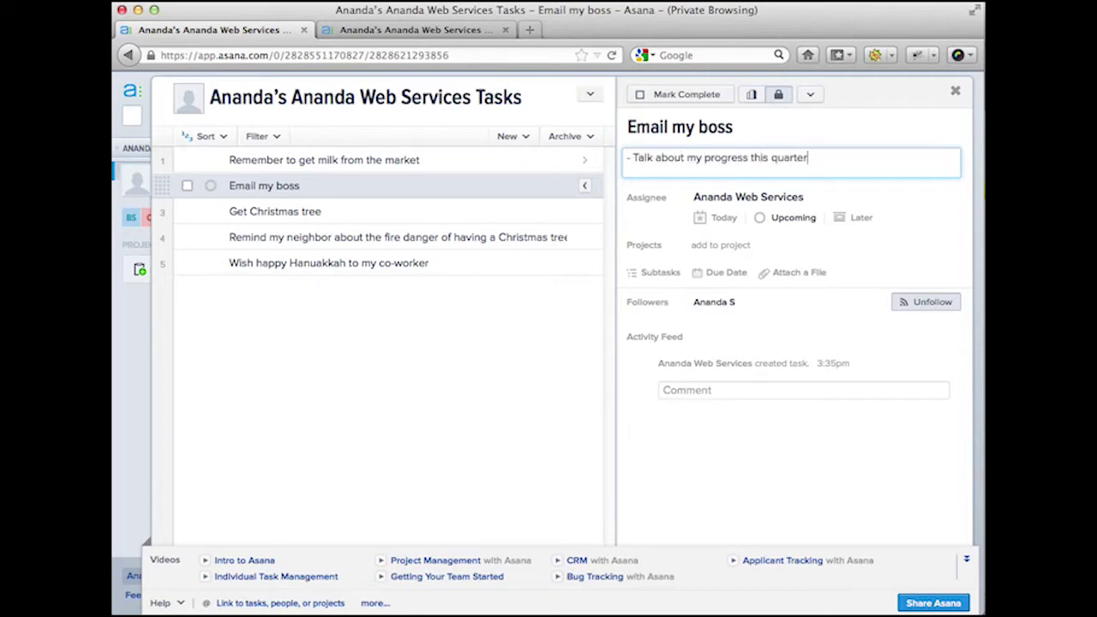
key("Return")
type("- ")
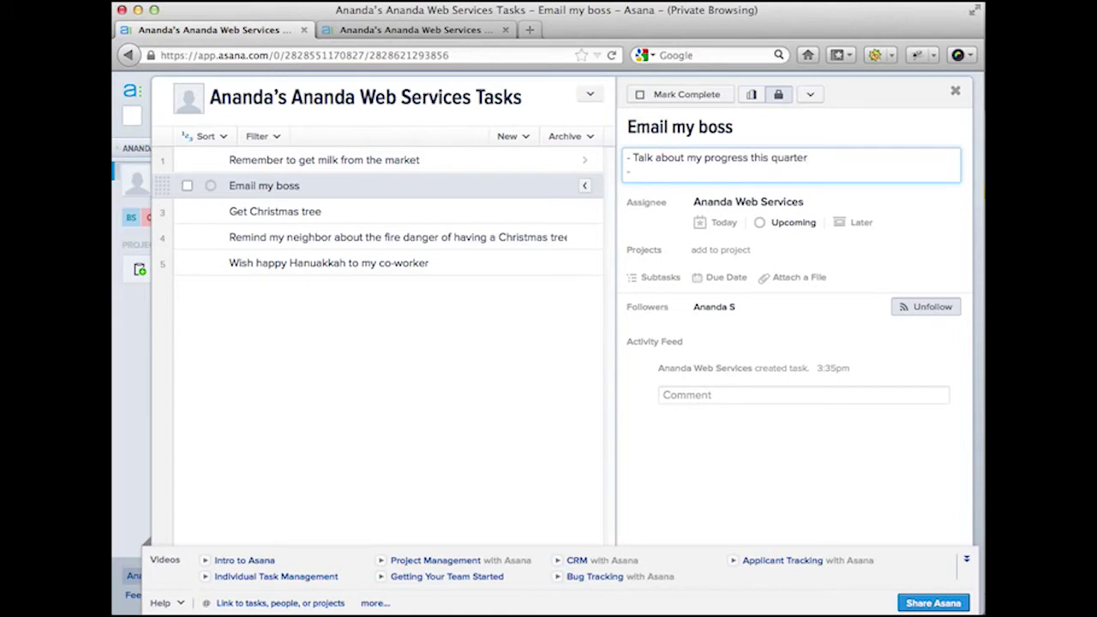
type("Ask for advice on the ")
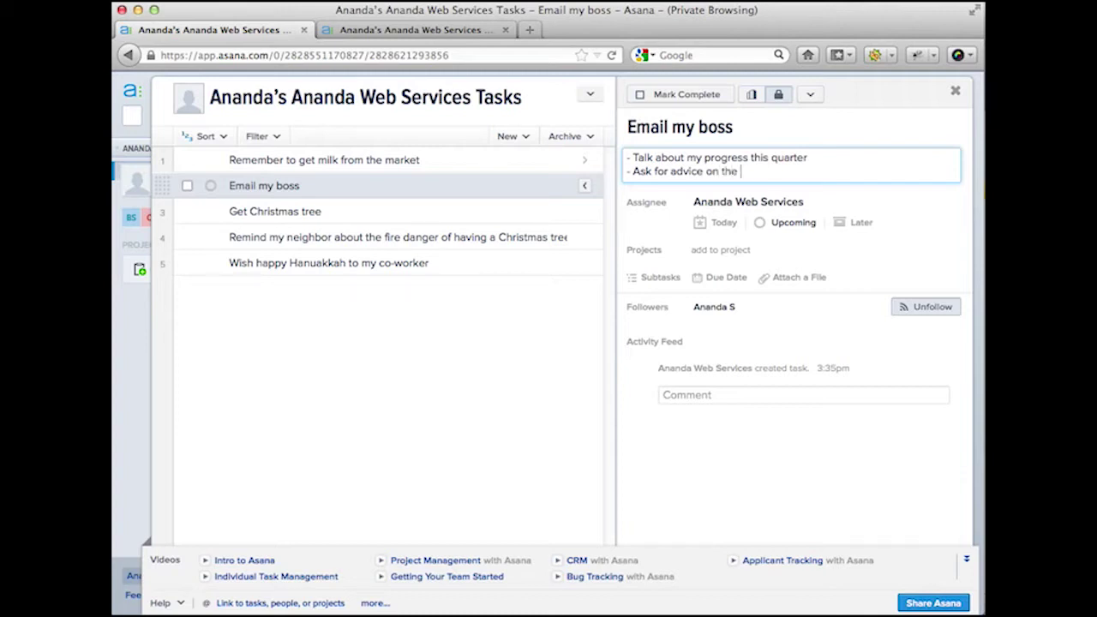
type("Christmas tree decoration")
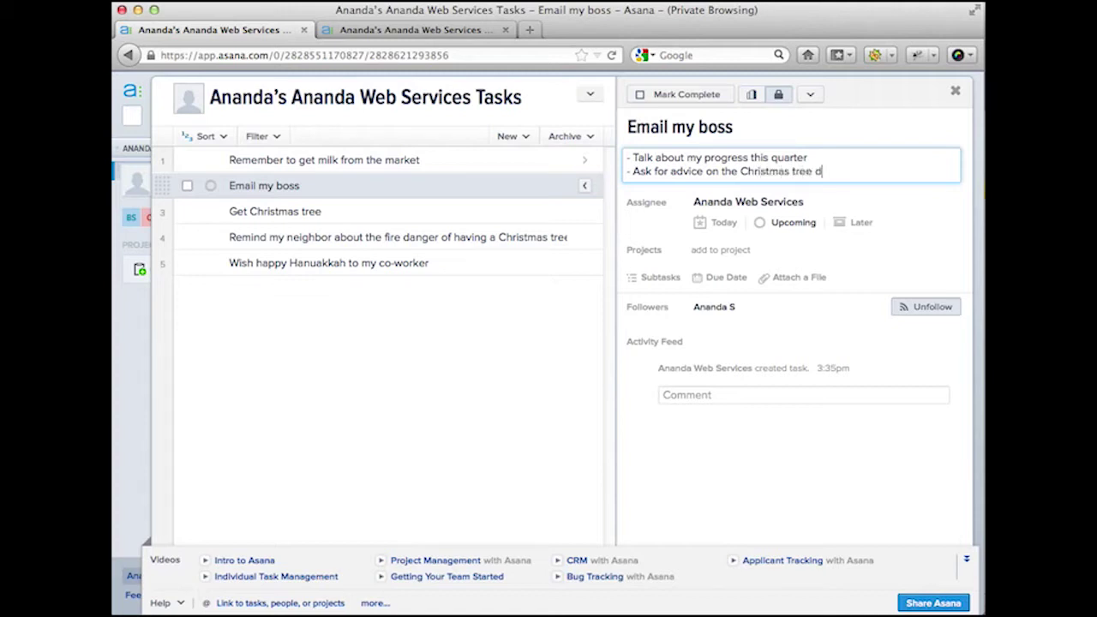
key("Return")
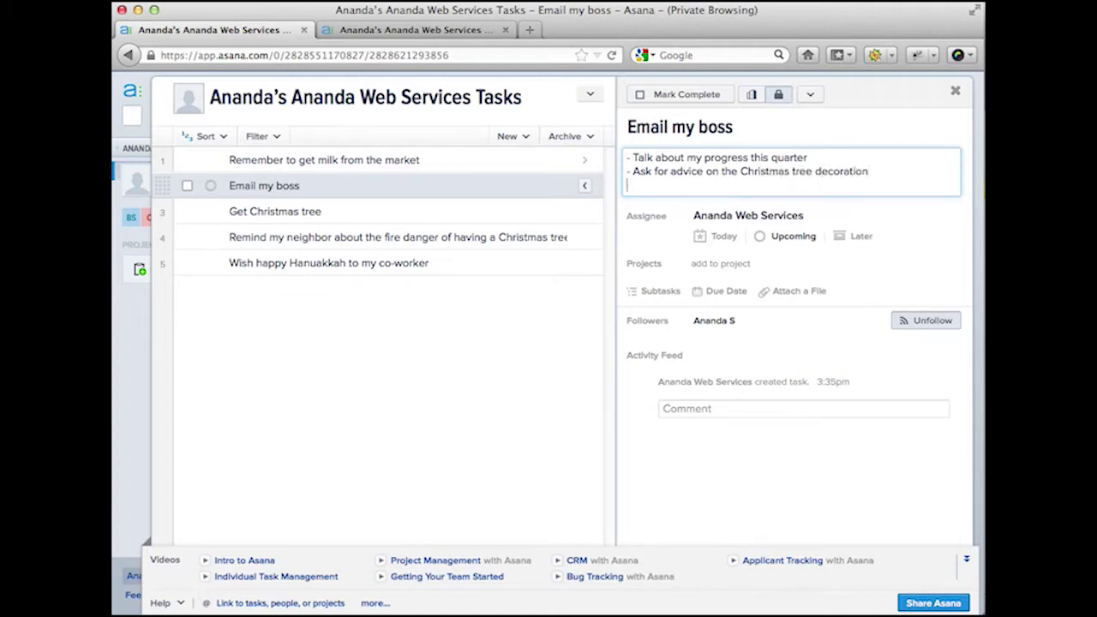
key("BackSpace")
key("BackSpace")
key("BackSpace")
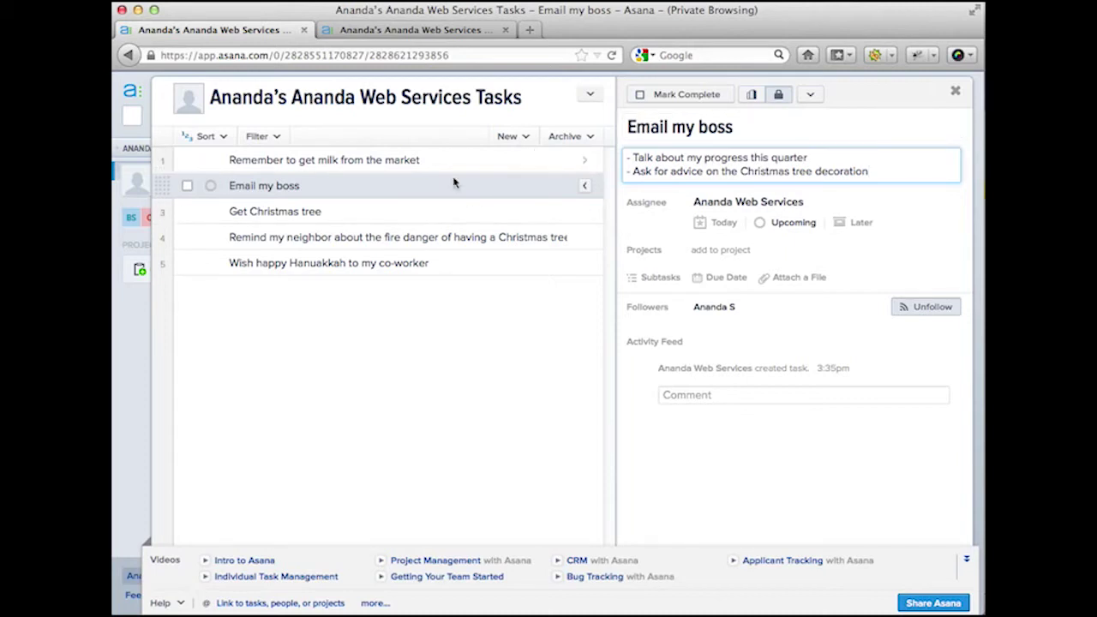
- Close the milk task's details and check it off as complete
left_click(426, 163)
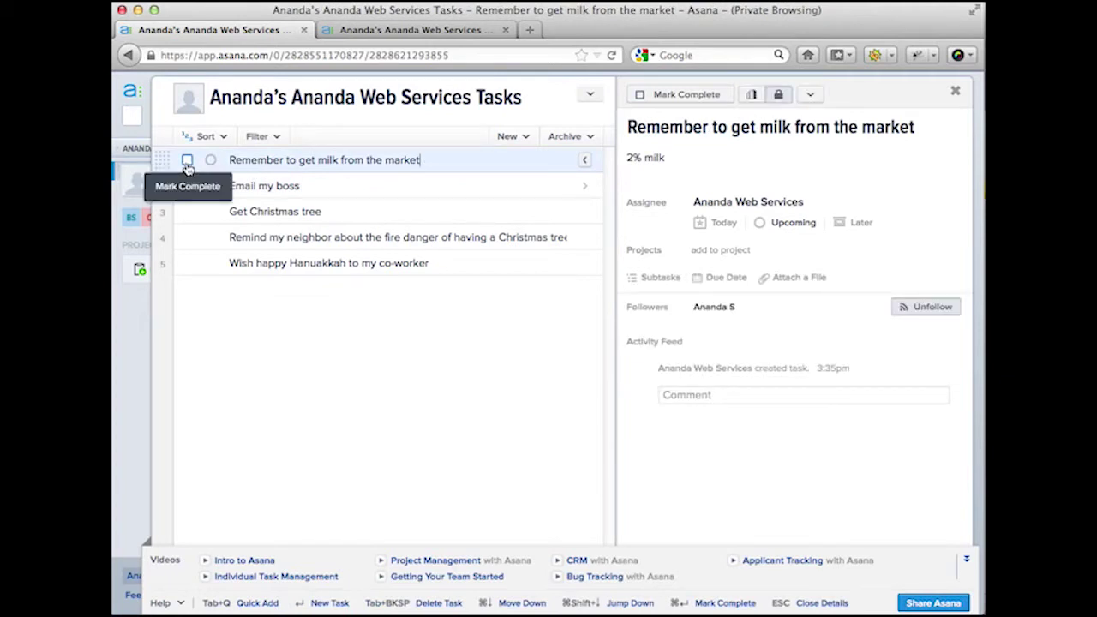
left_click(587, 158)
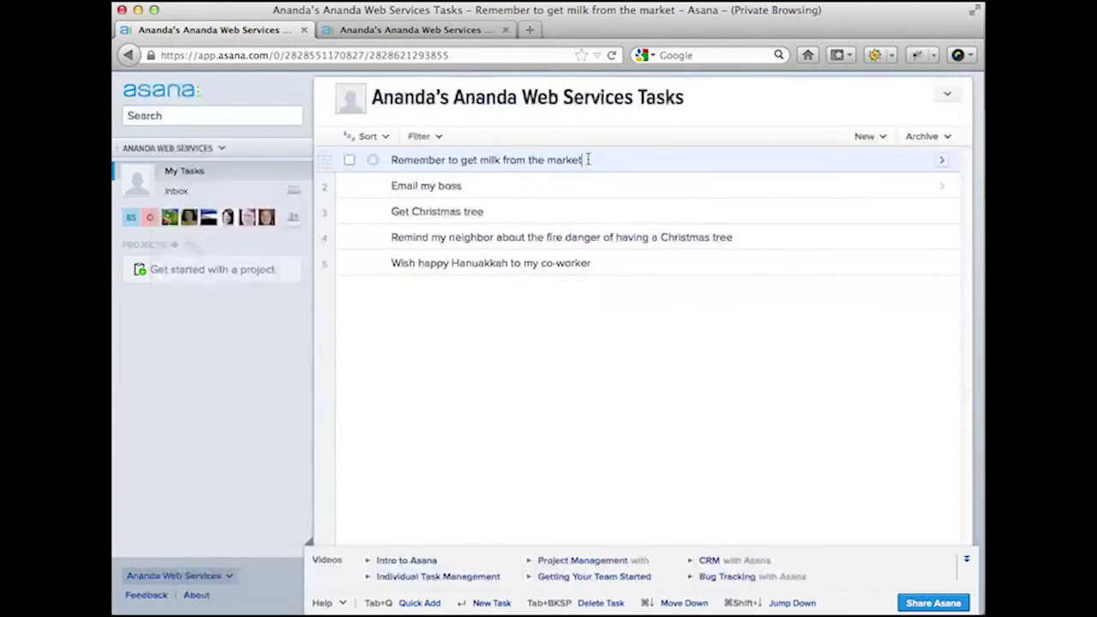
left_click(349, 162)
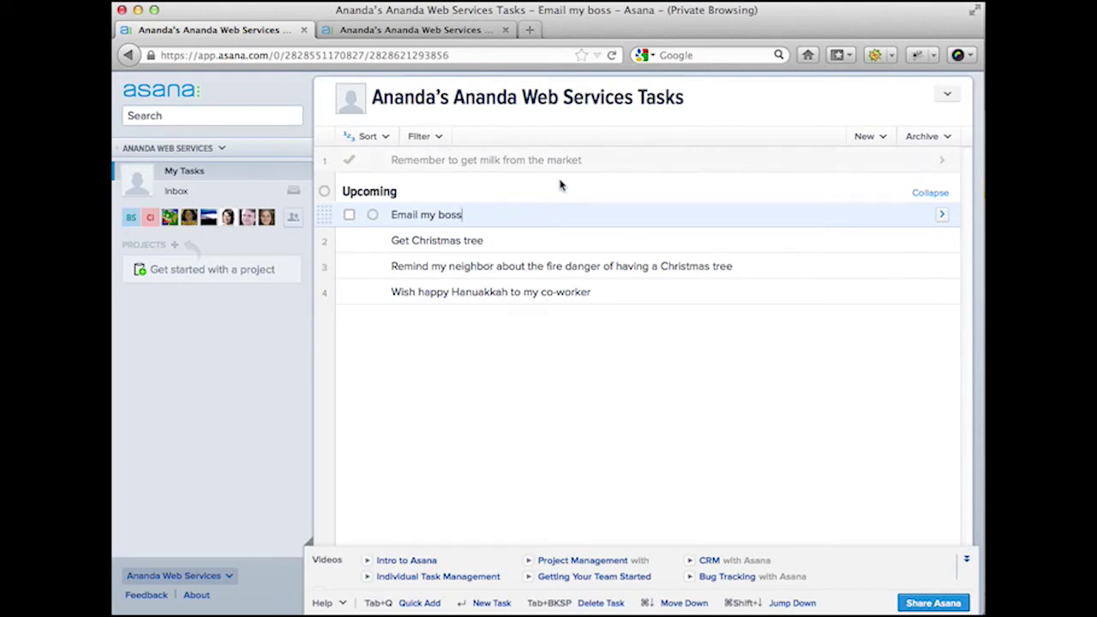
- Schedule 'Email my boss' and 'Get Christmas tree' for Today
mouse_move(406, 218)
left_click(940, 218)
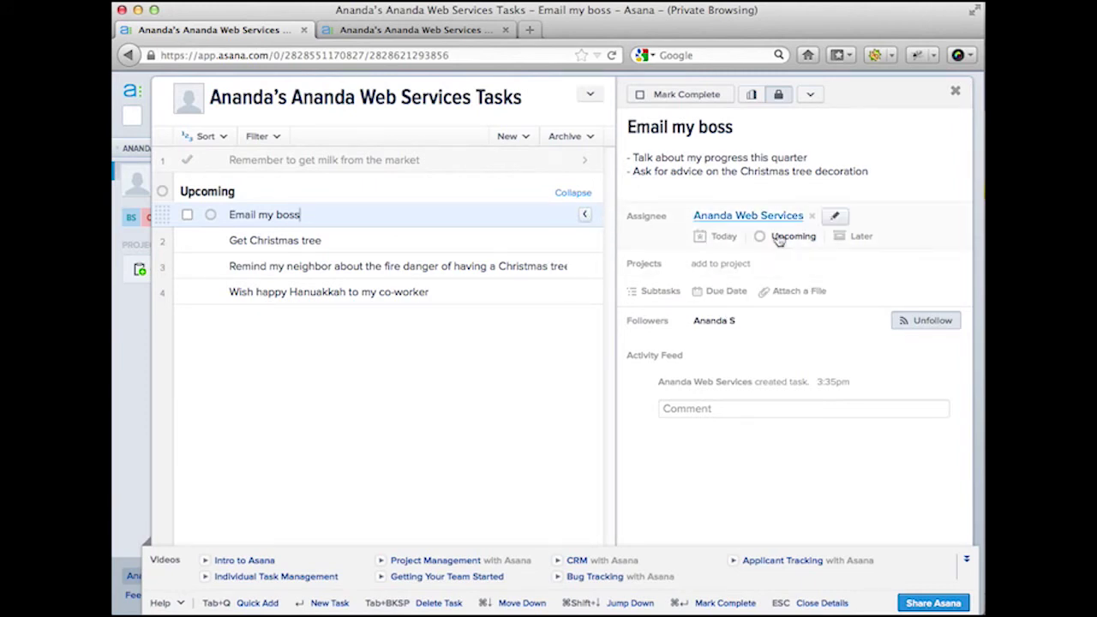
left_click(711, 239)
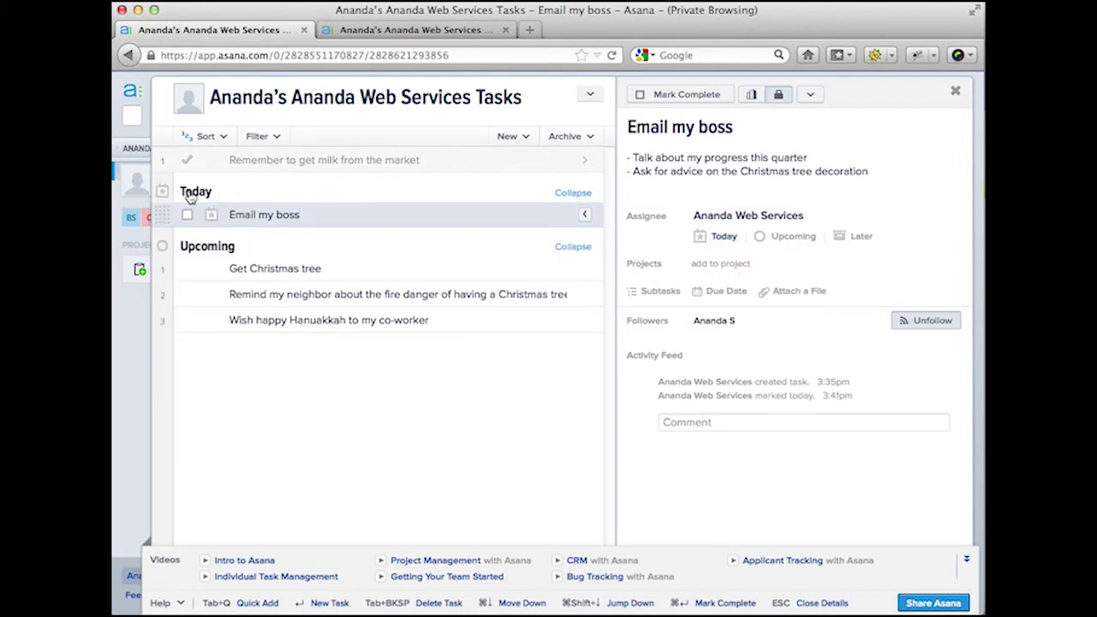
left_click(282, 269)
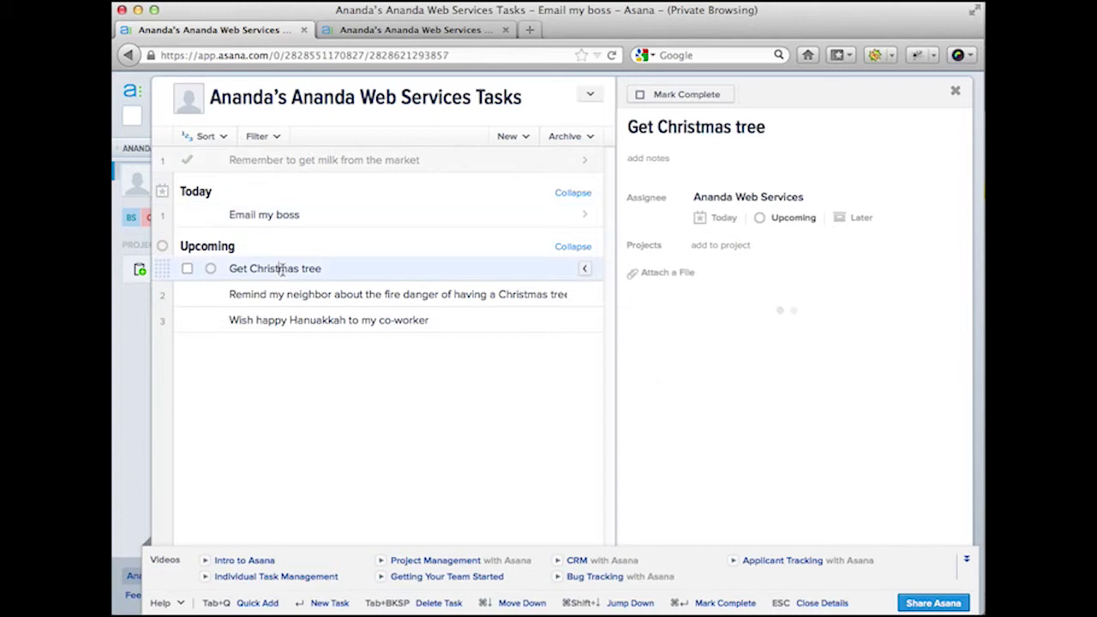
left_click(723, 219)
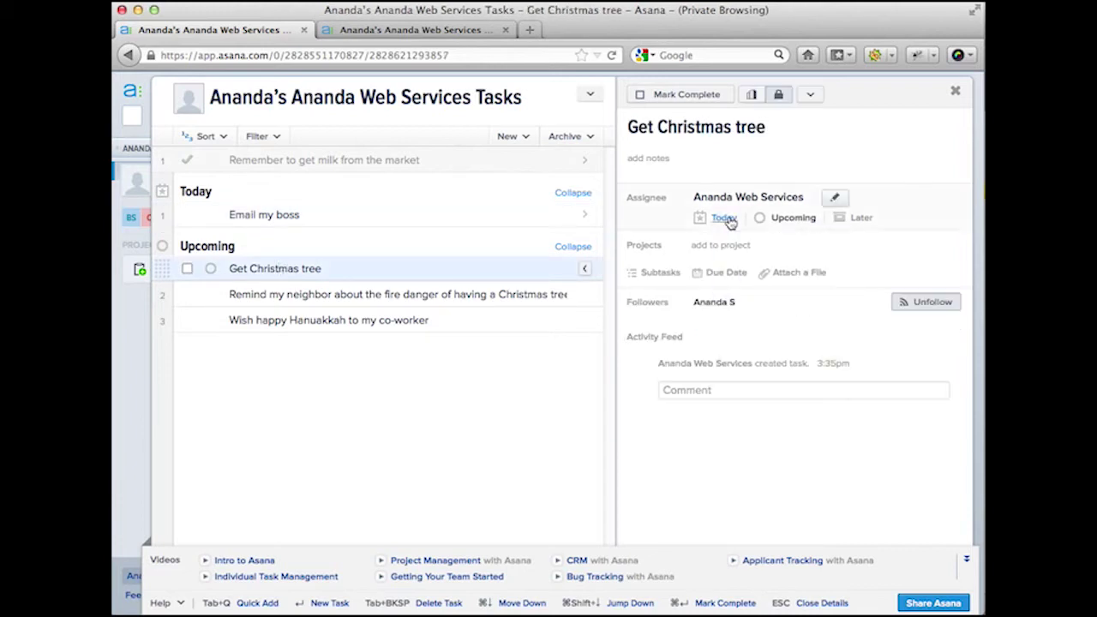
- Move the Hanuakkah greeting task to Later and check the Later section
left_click(341, 296)
left_click(335, 320)
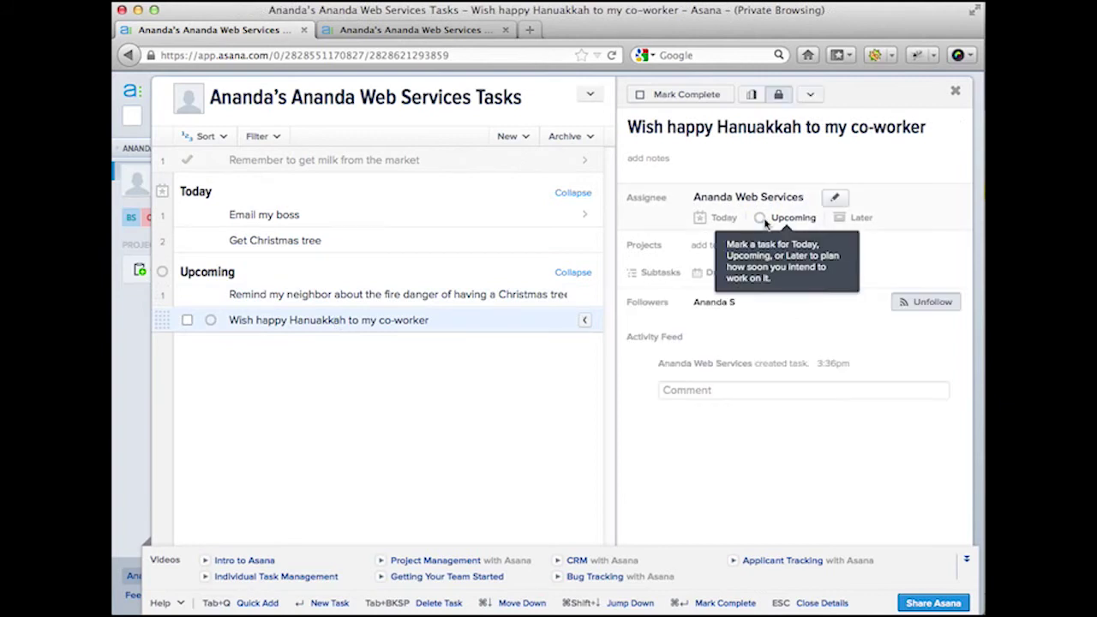
left_click(862, 222)
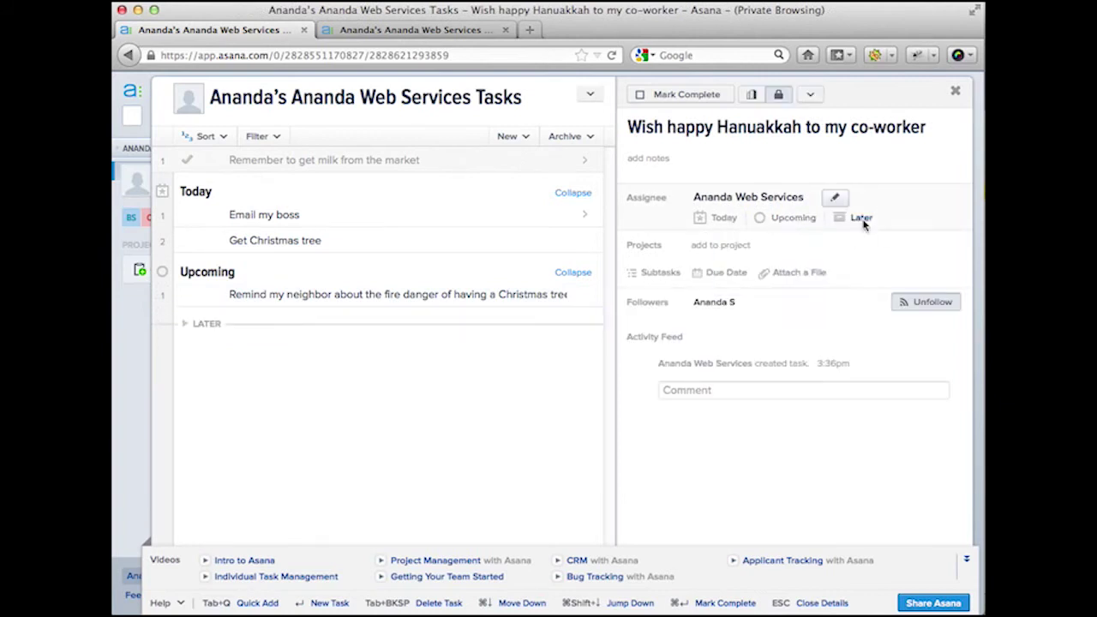
left_click(207, 326)
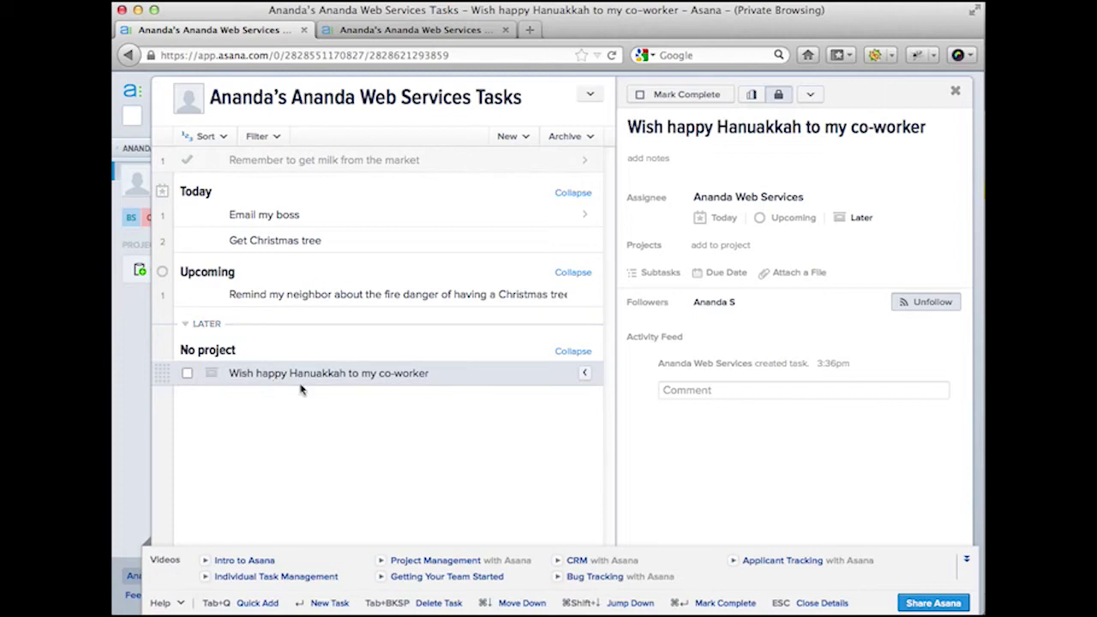
left_click(208, 322)
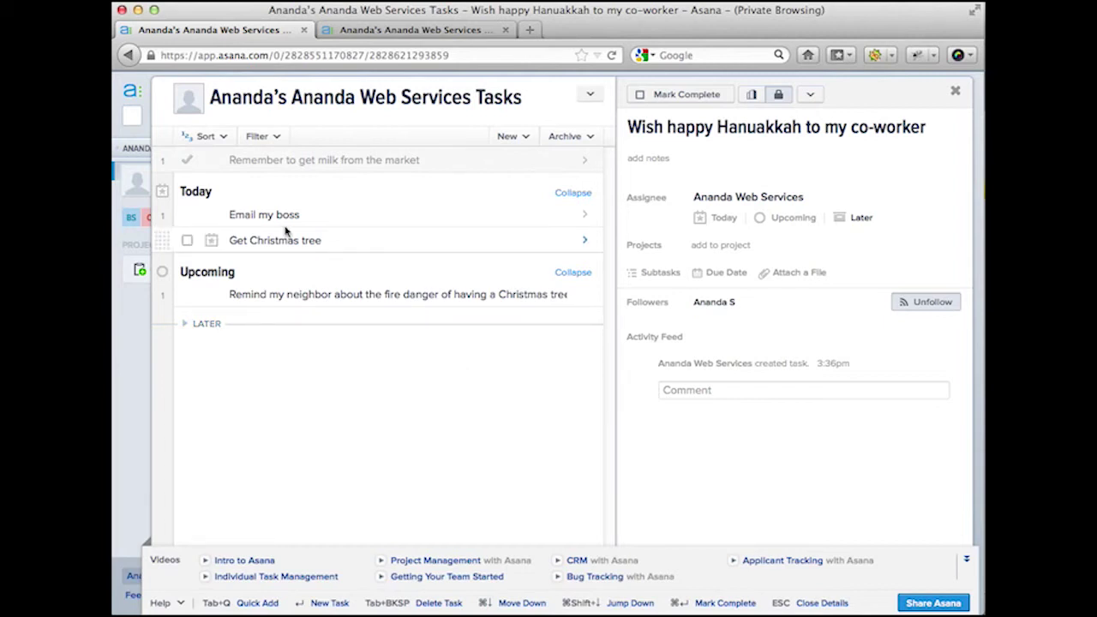
- Complete 'Email my boss' and add a task to email a contact below Get Christmas tree
left_click(260, 215)
left_click(187, 214)
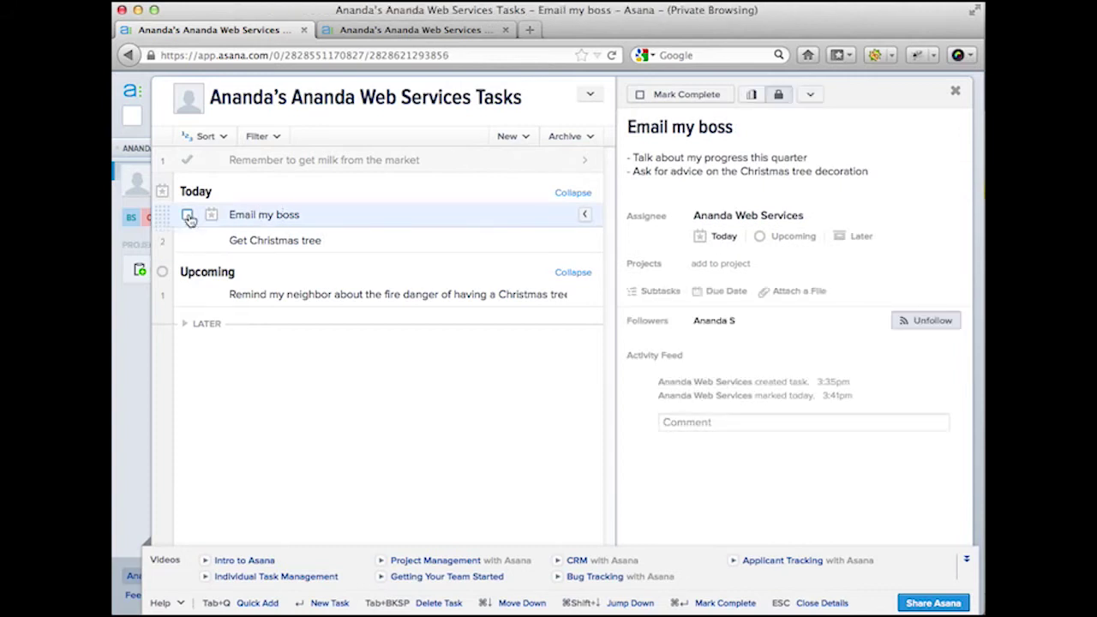
left_click(350, 240)
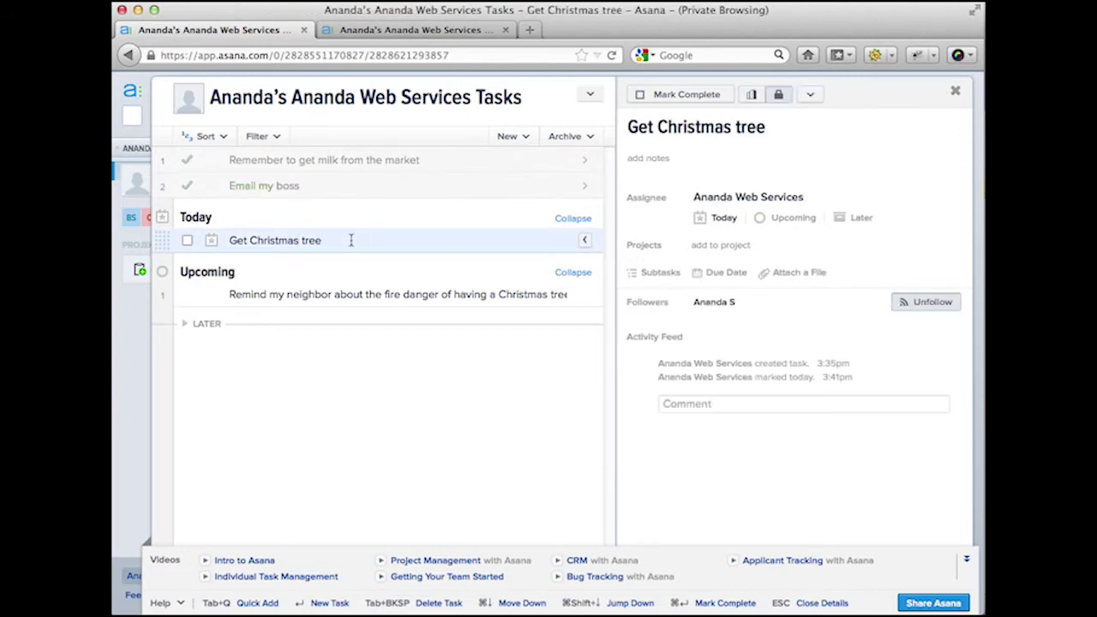
key("Return")
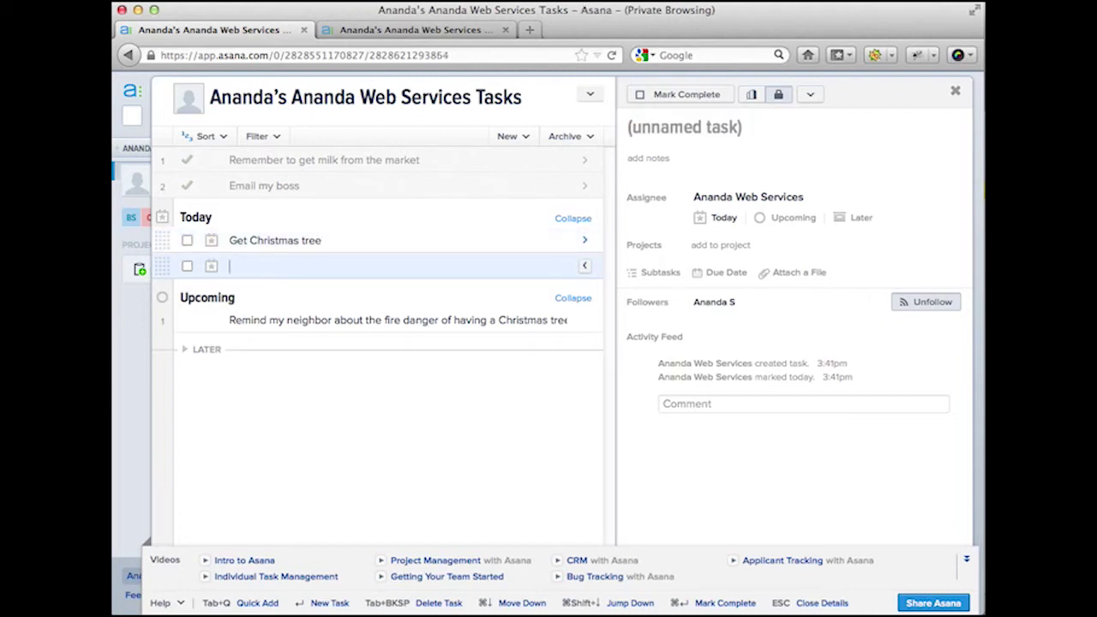
type("E")
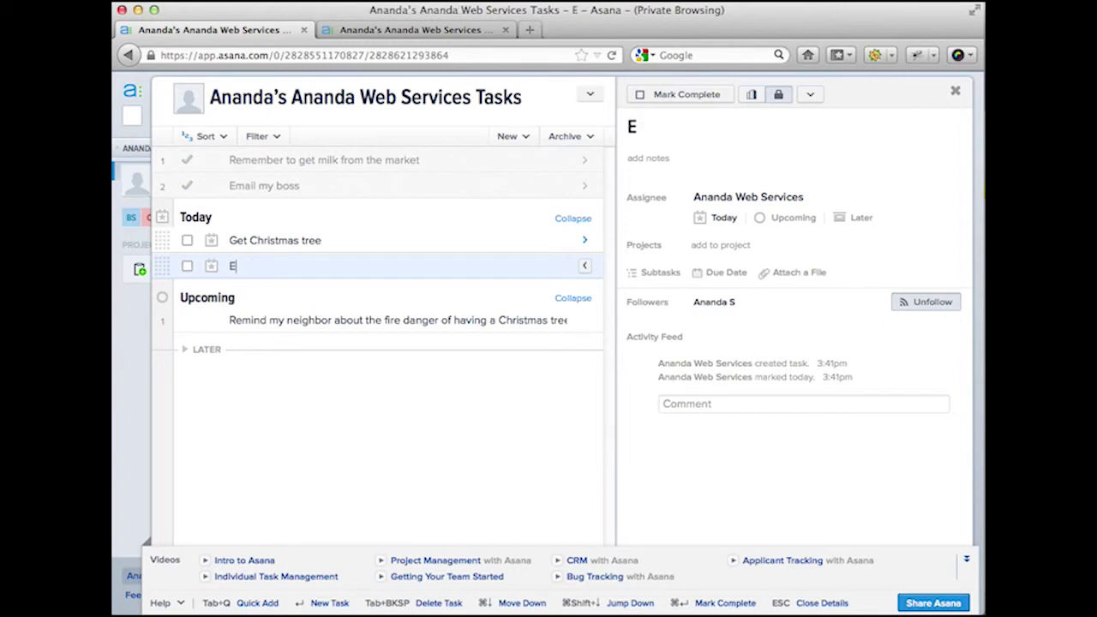
type("mail Cindy")
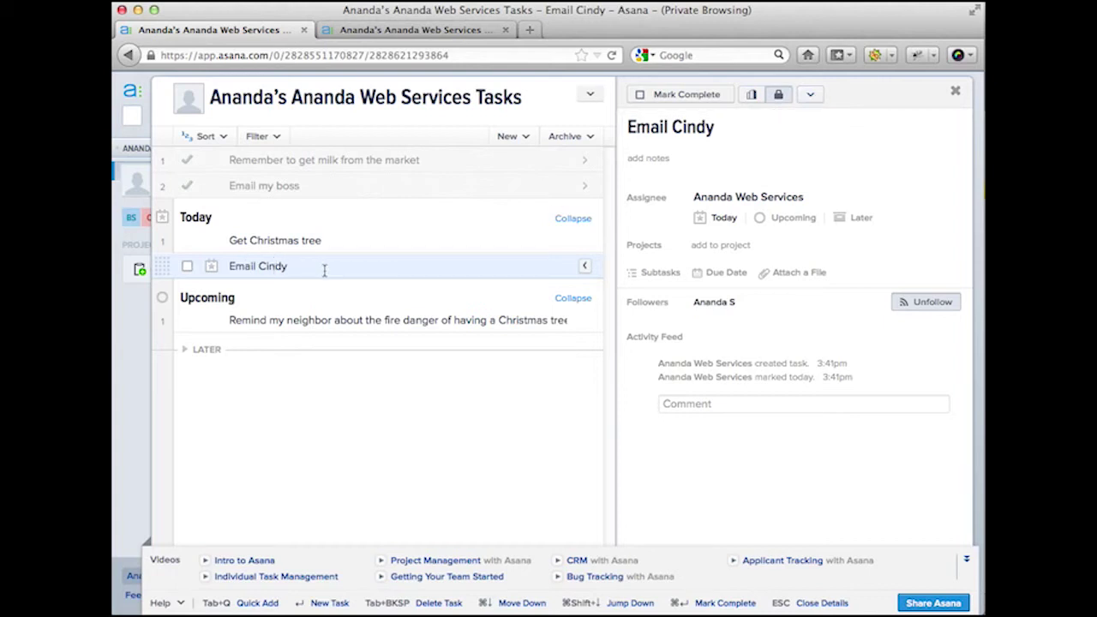
- Delete the new email task, then undo the deletion
left_click(811, 94)
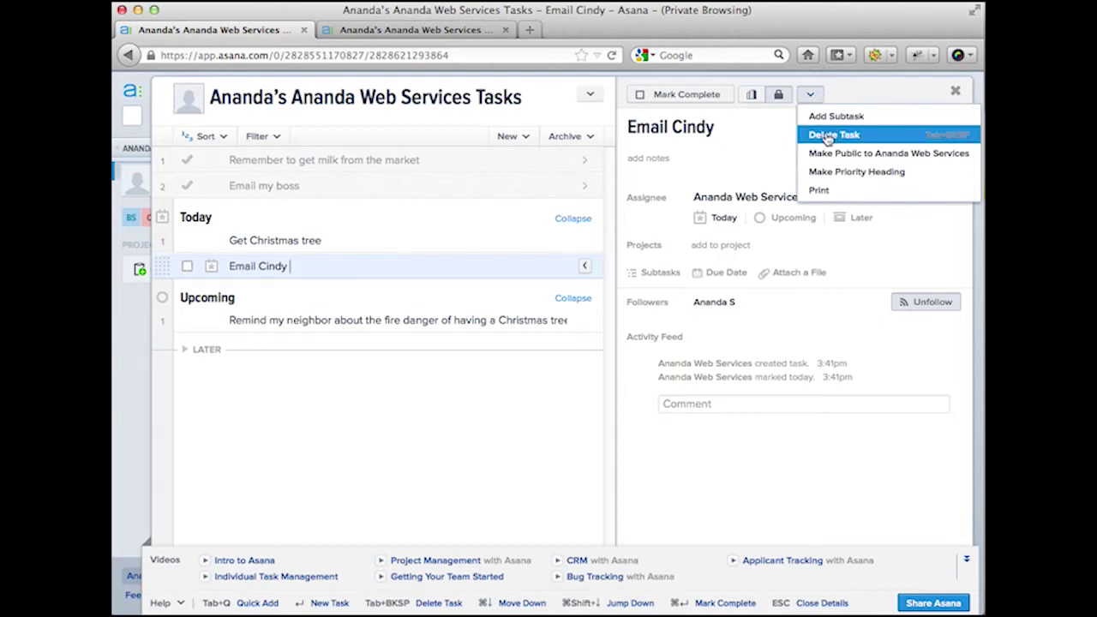
left_click(826, 135)
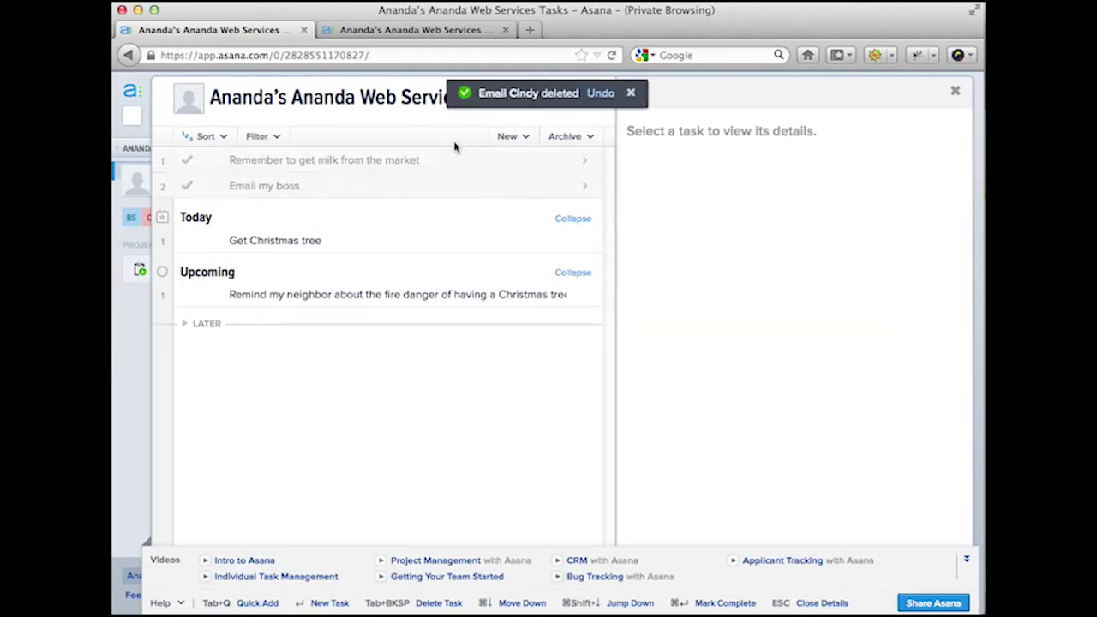
left_click(601, 96)
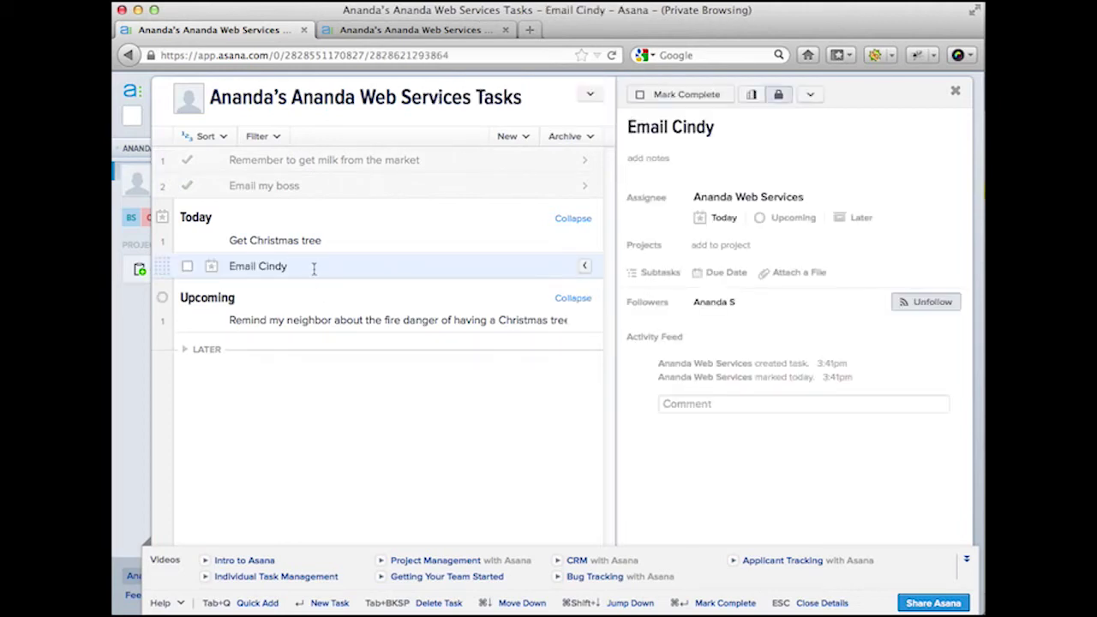
- Delete the email task, then delete and restore the neighbor fire-danger reminder
left_click(809, 94)
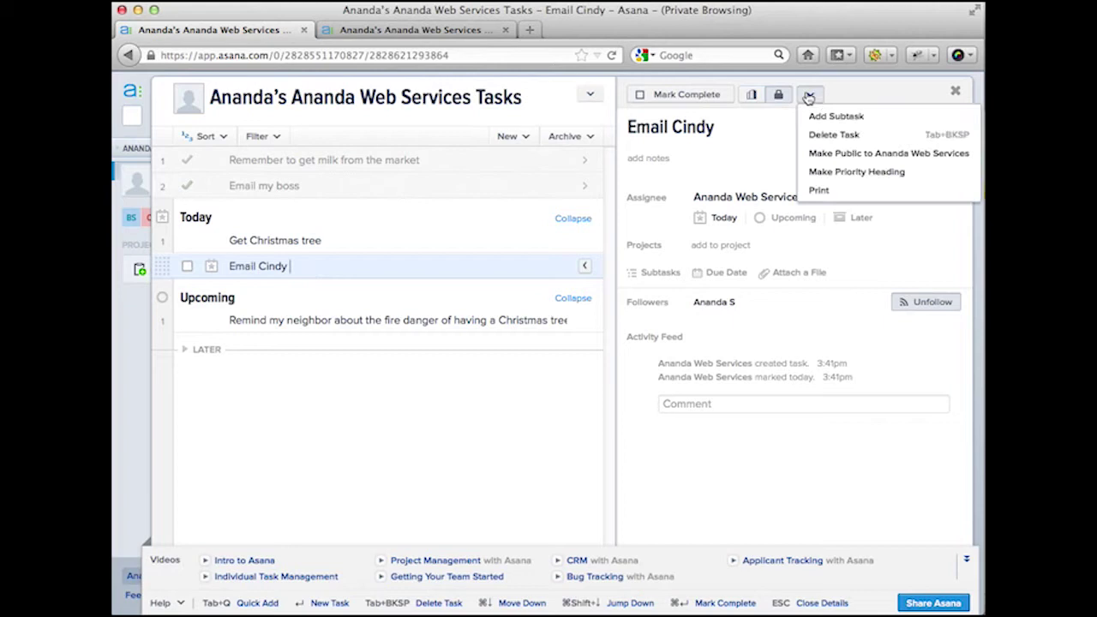
left_click(812, 135)
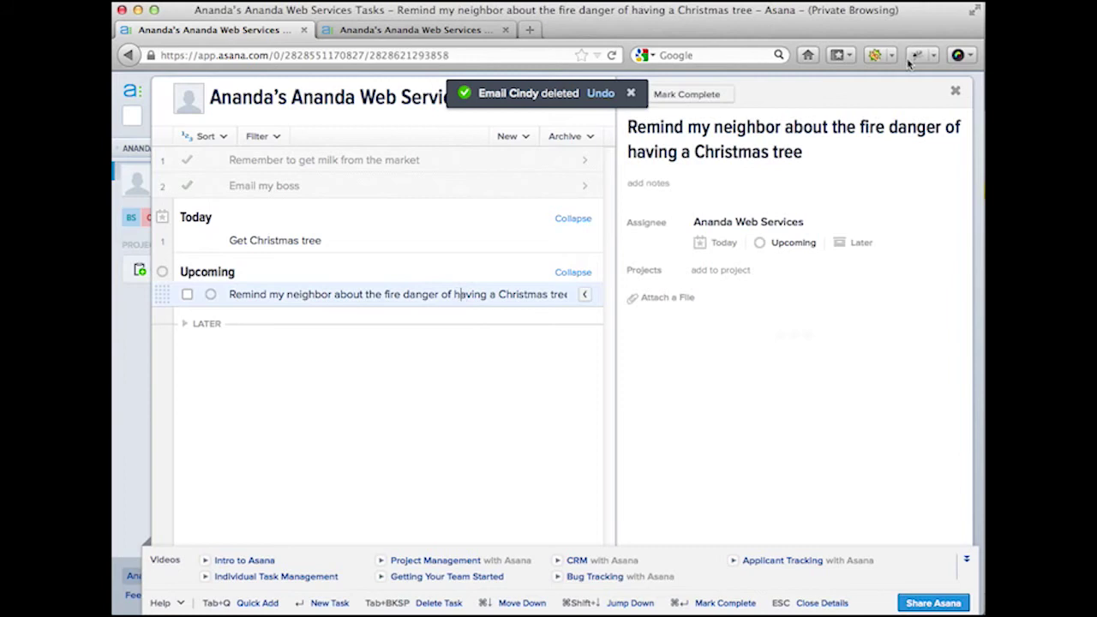
left_click(812, 96)
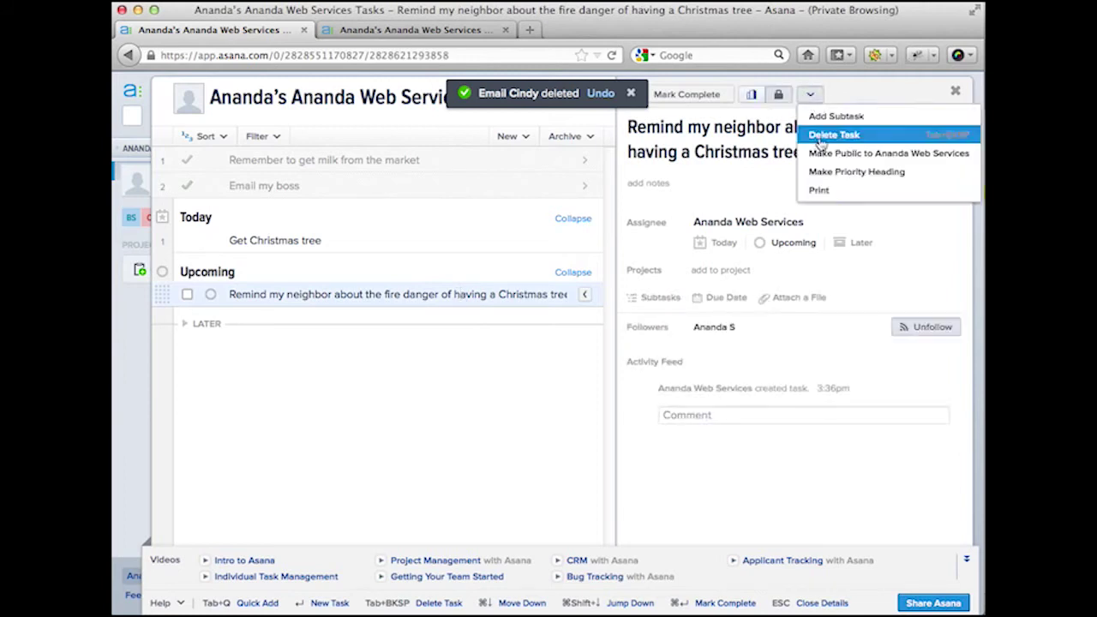
left_click(822, 136)
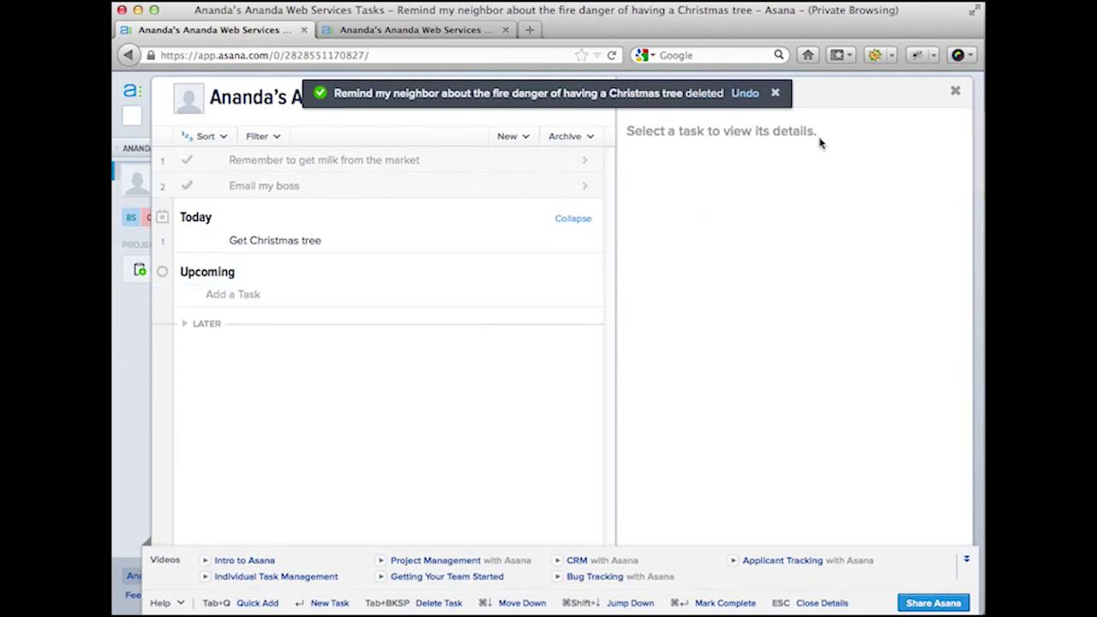
left_click(744, 96)
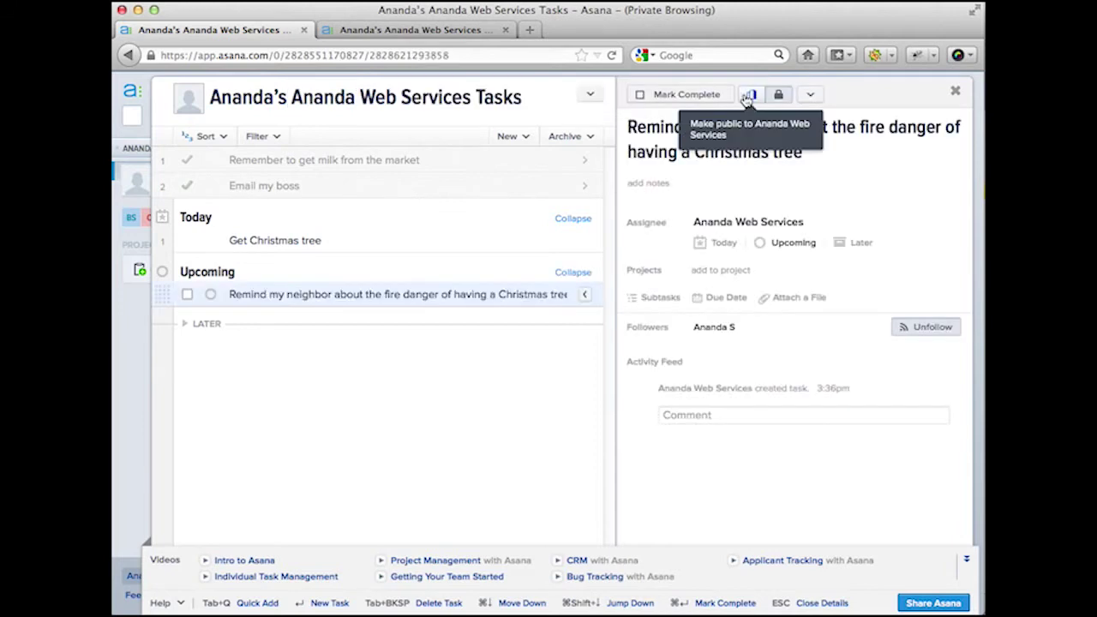
left_click(409, 251)
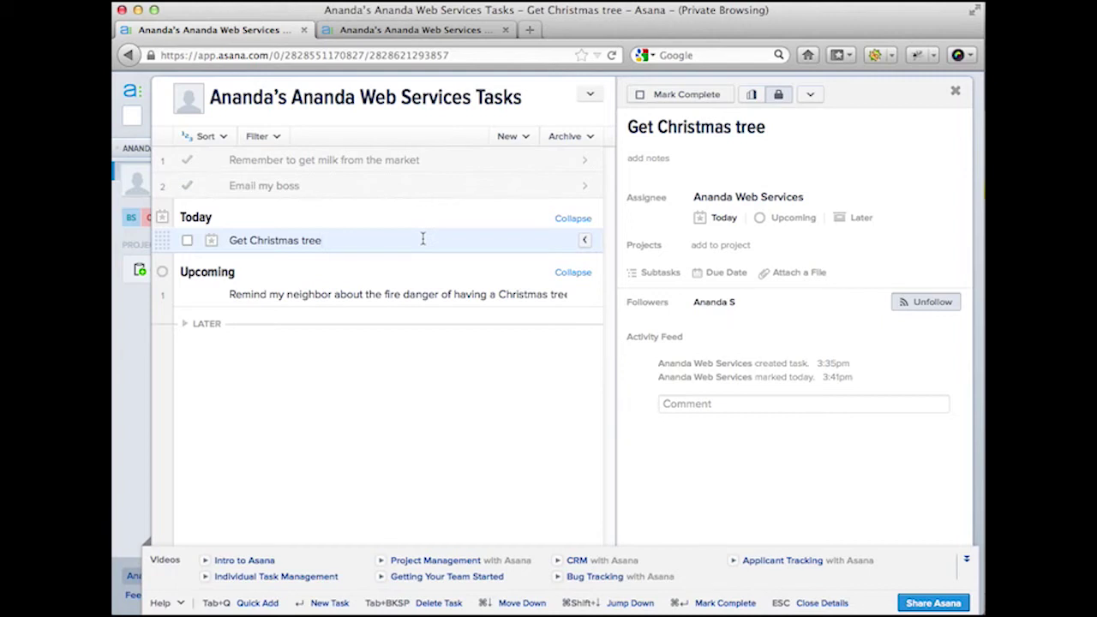
- Add 'Email Y' and 'Email X' tasks below Get Christmas tree, fixing typos
key("Return")
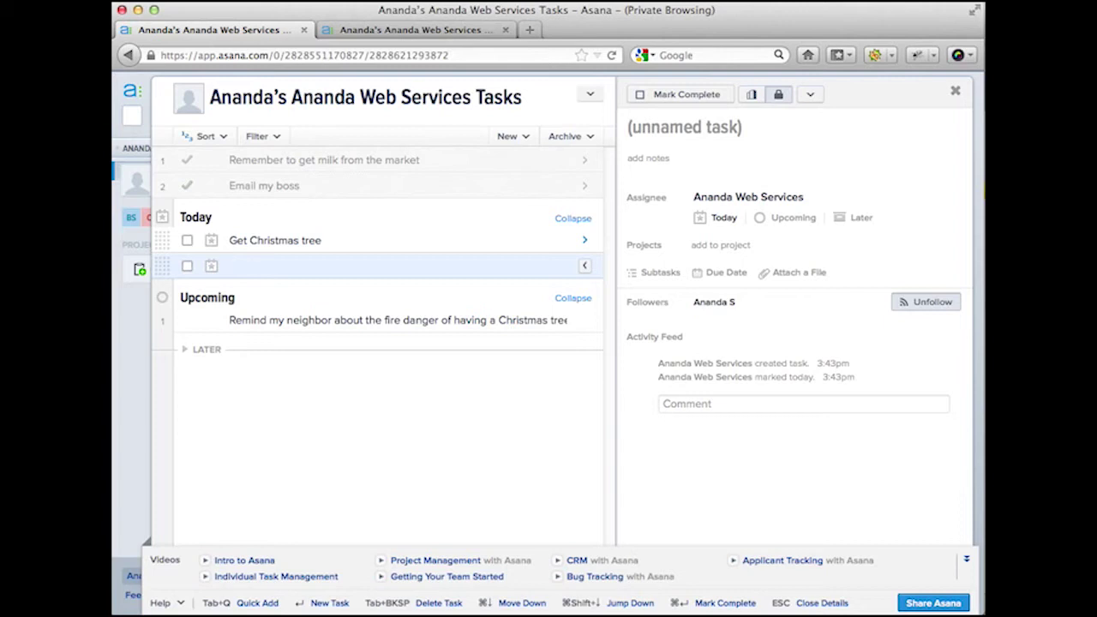
type("Email Y")
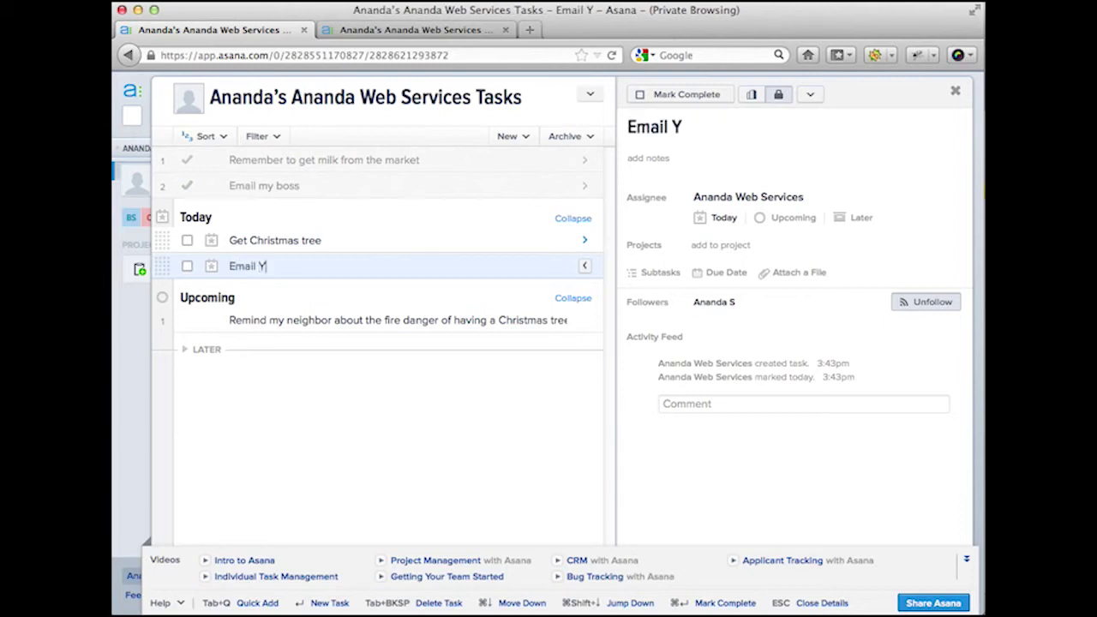
type("Em")
key("Return")
type("ail X")
key("BackSpace")
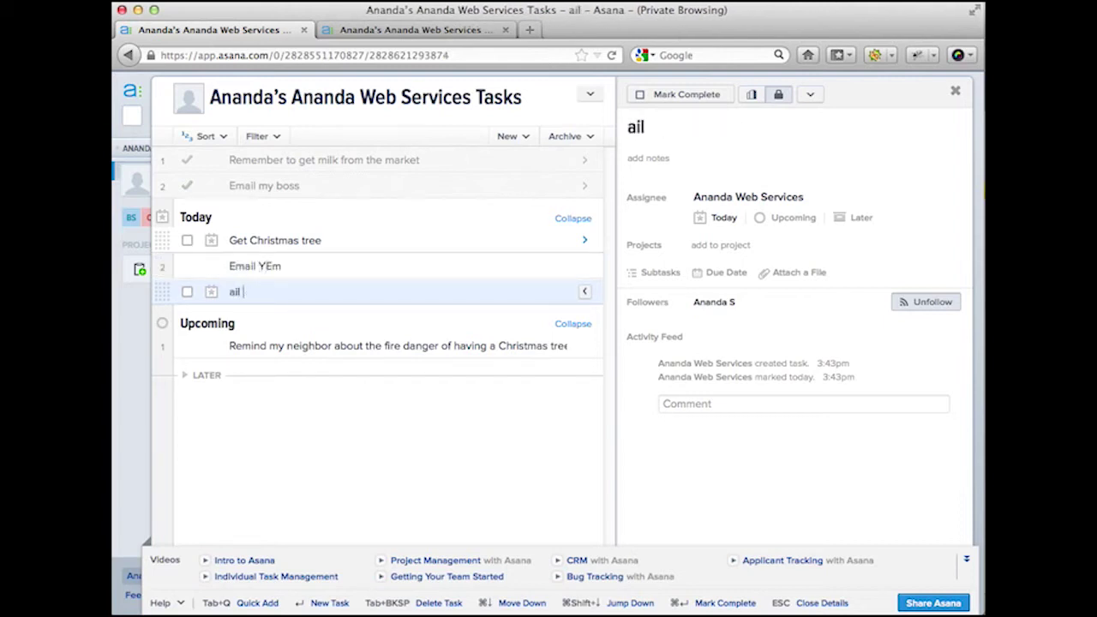
key("BackSpace")
key("BackSpace")
key("BackSpace")
key("BackSpace")
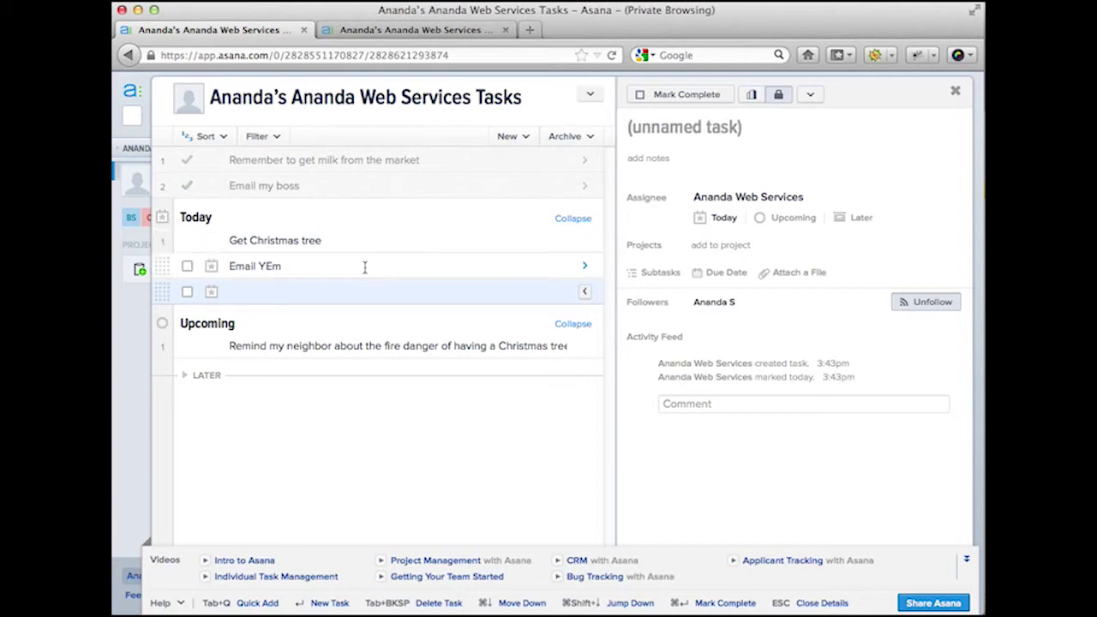
left_click(365, 269)
key("BackSpace")
key("BackSpace")
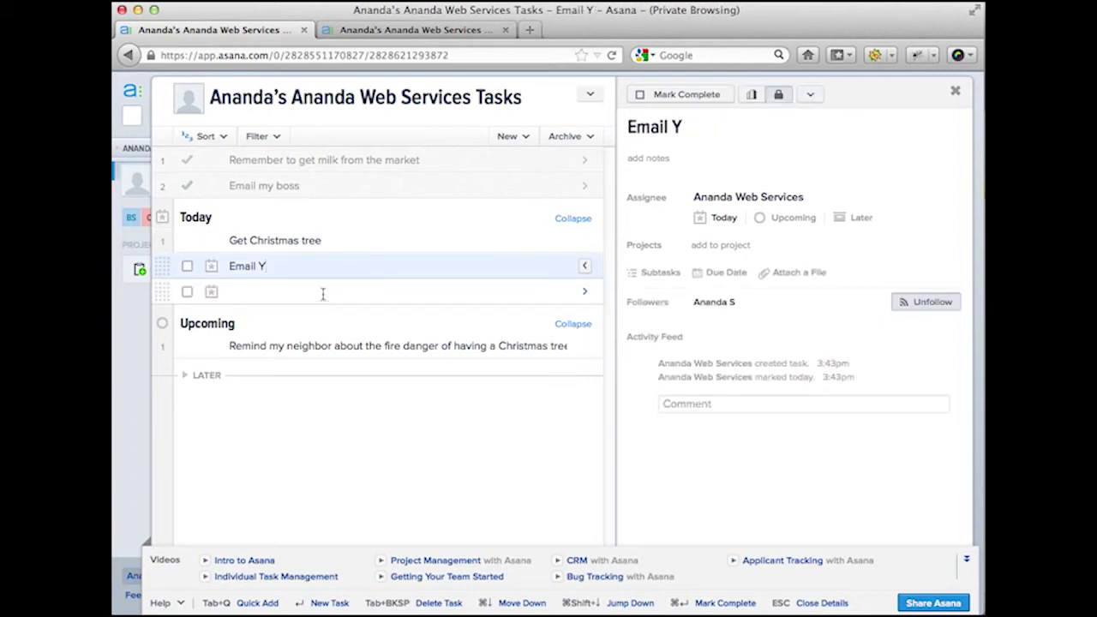
left_click(322, 292)
type("Emai")
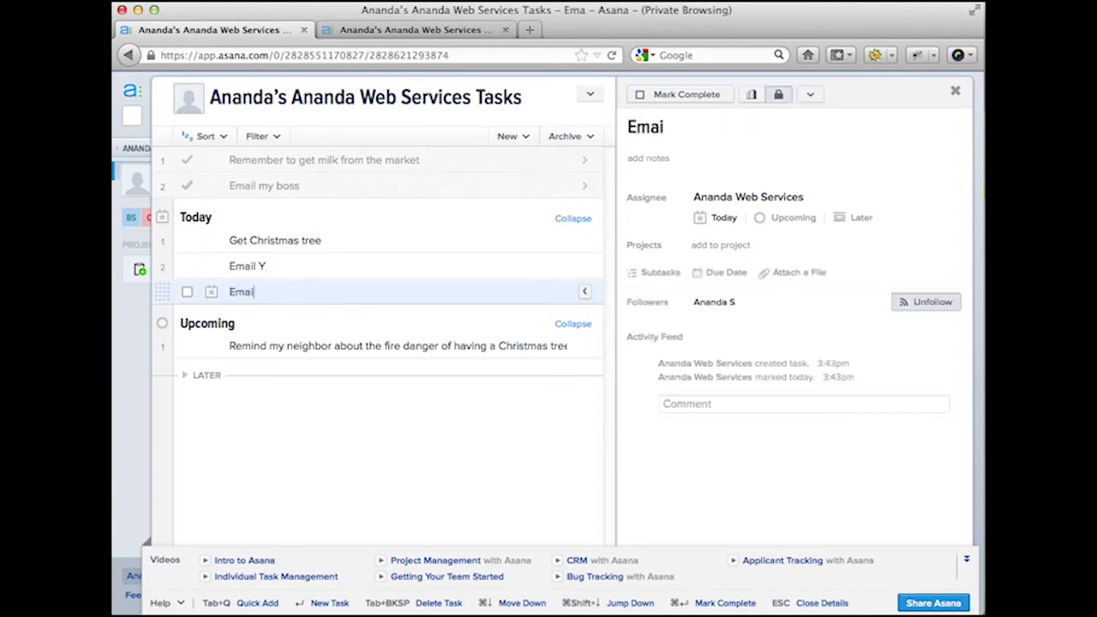
type("l X")
key("Return")
- Add 'Email M' and 'Email Z' tasks, trimming the stray letters
type("E")
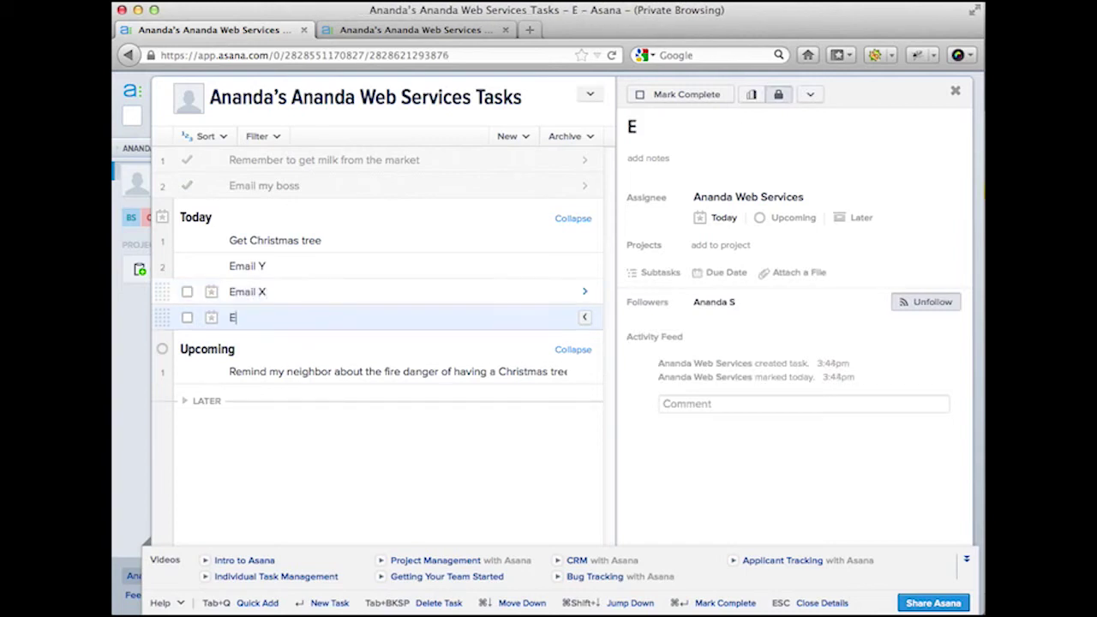
type("mail M")
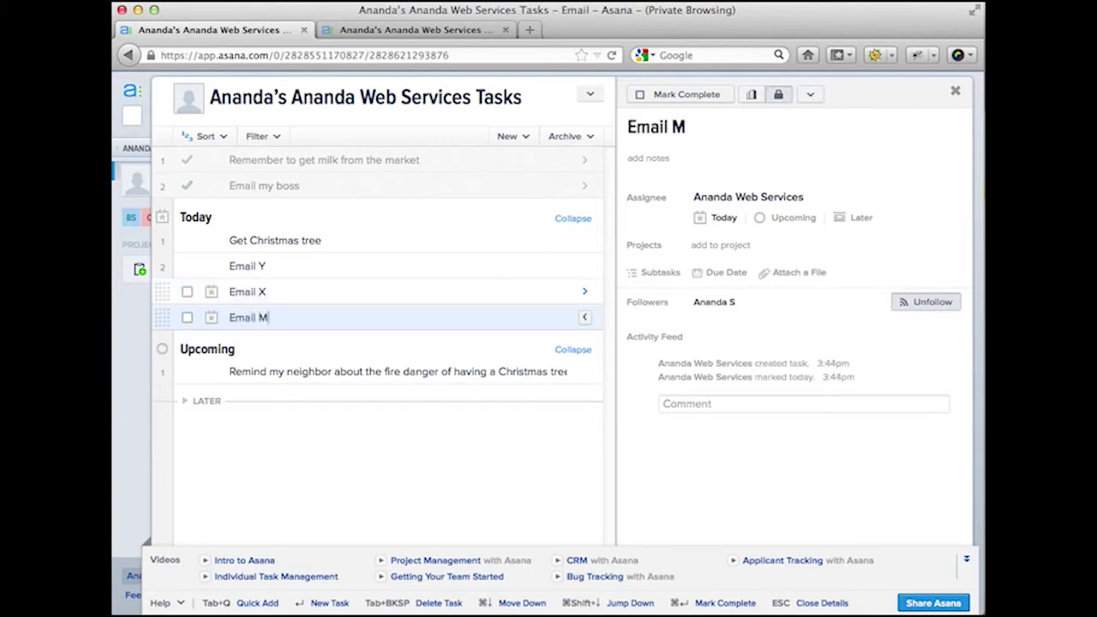
type("Em")
key("Return")
type("ai")
key("BackSpace")
key("BackSpace")
type("E")
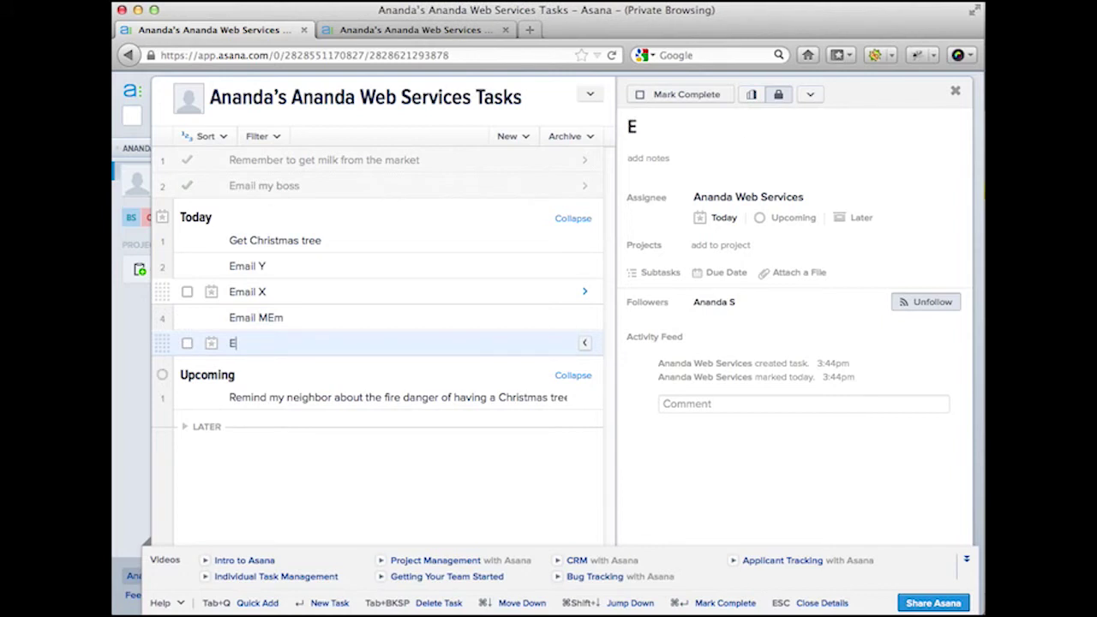
type("mail Z")
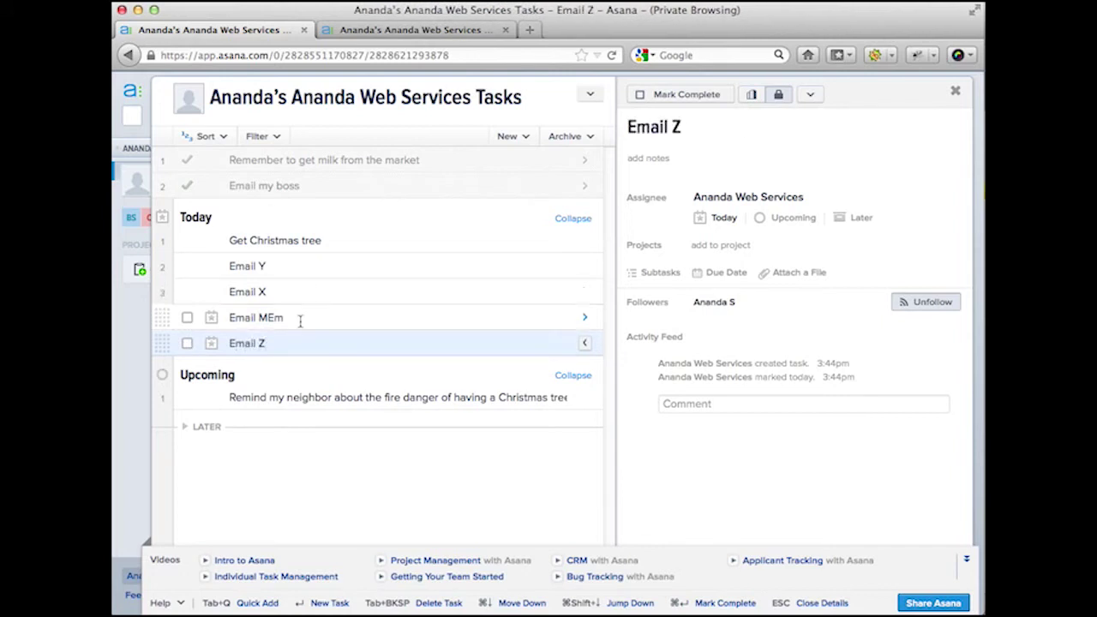
left_click(300, 320)
key("BackSpace")
key("BackSpace")
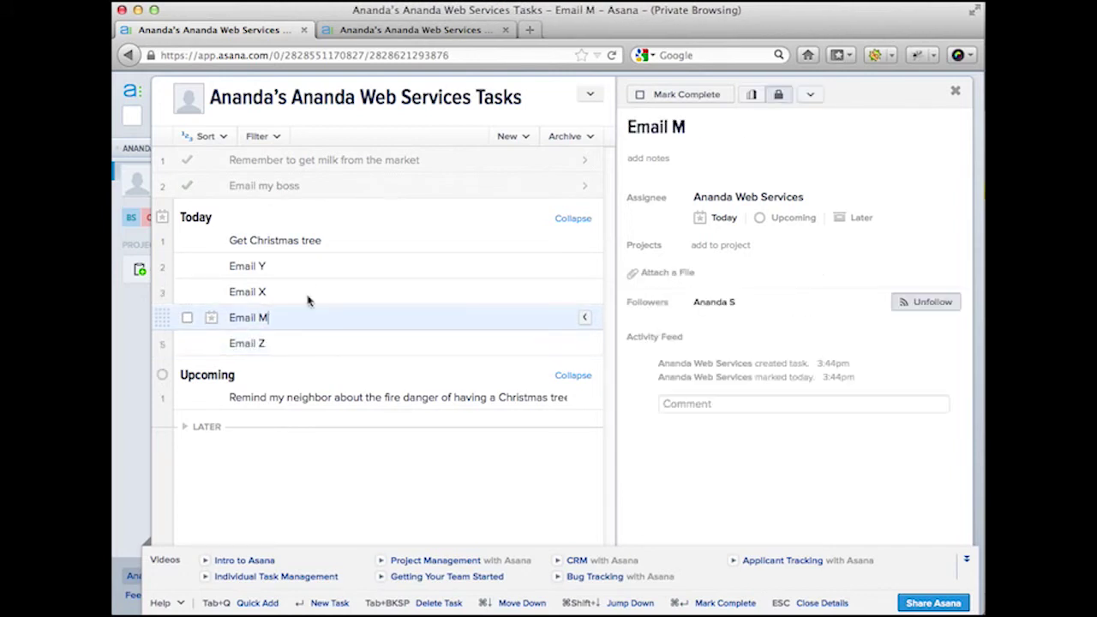
- Insert an 'Email:' header row right below Get Christmas tree
left_click(344, 247)
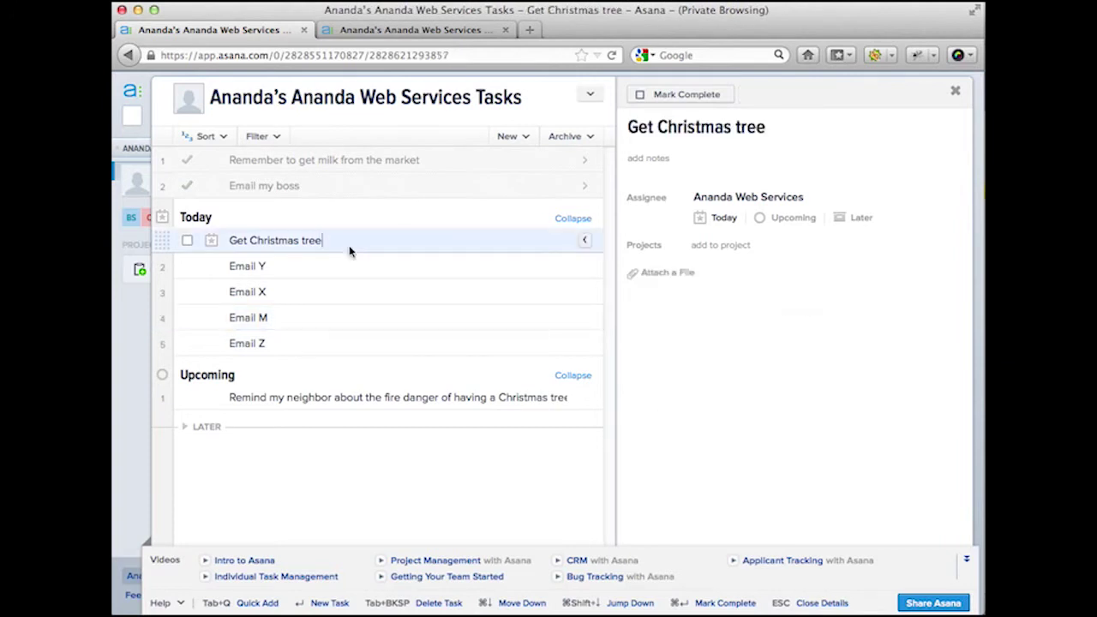
key("Return")
type("Email")
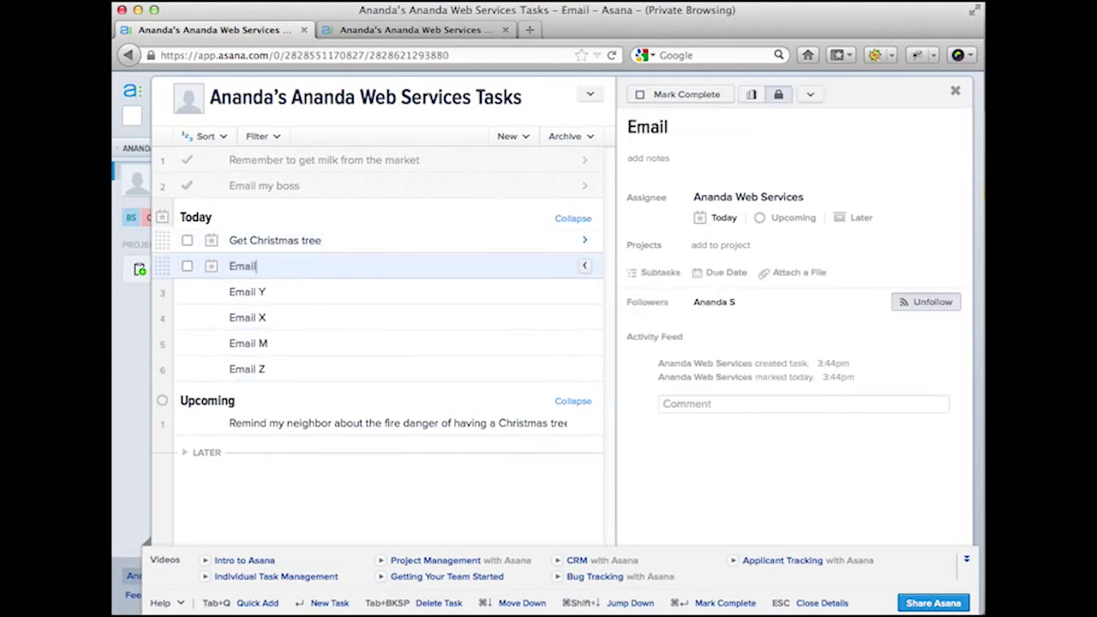
type(":")
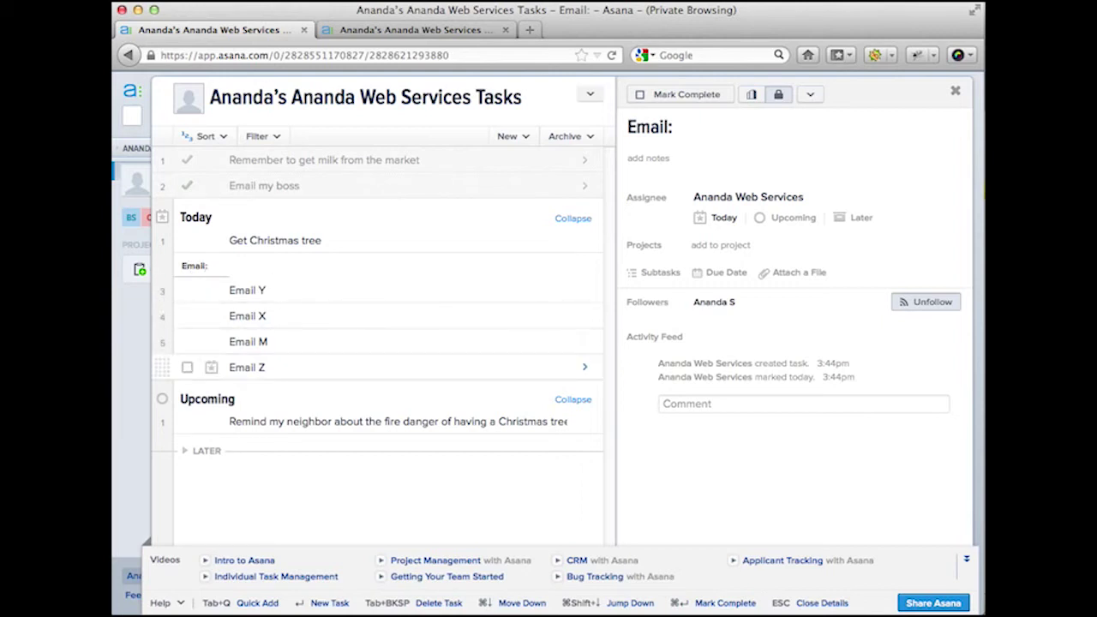
- Retype the colon in 'Email:' and insert a blank task above Get Christmas tree
key("BackSpace")
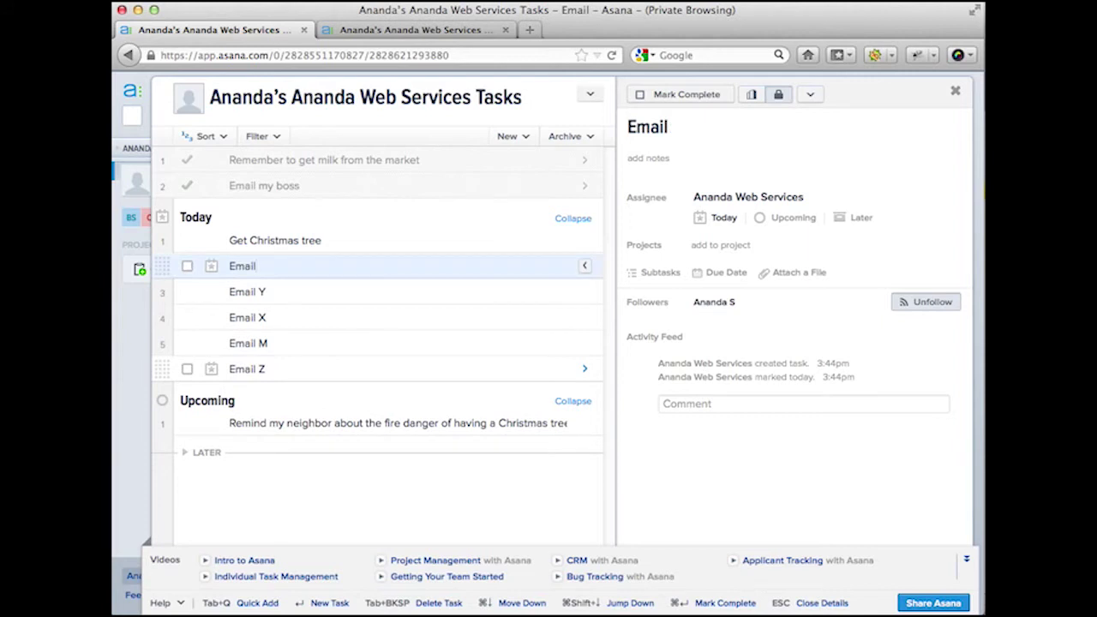
type(":")
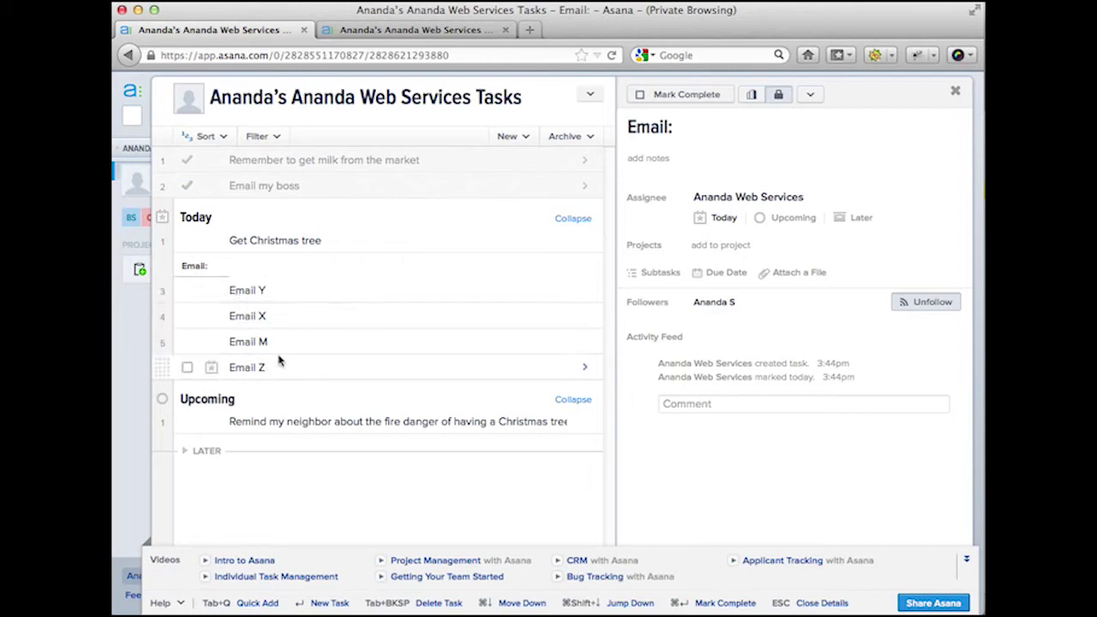
left_click(231, 240)
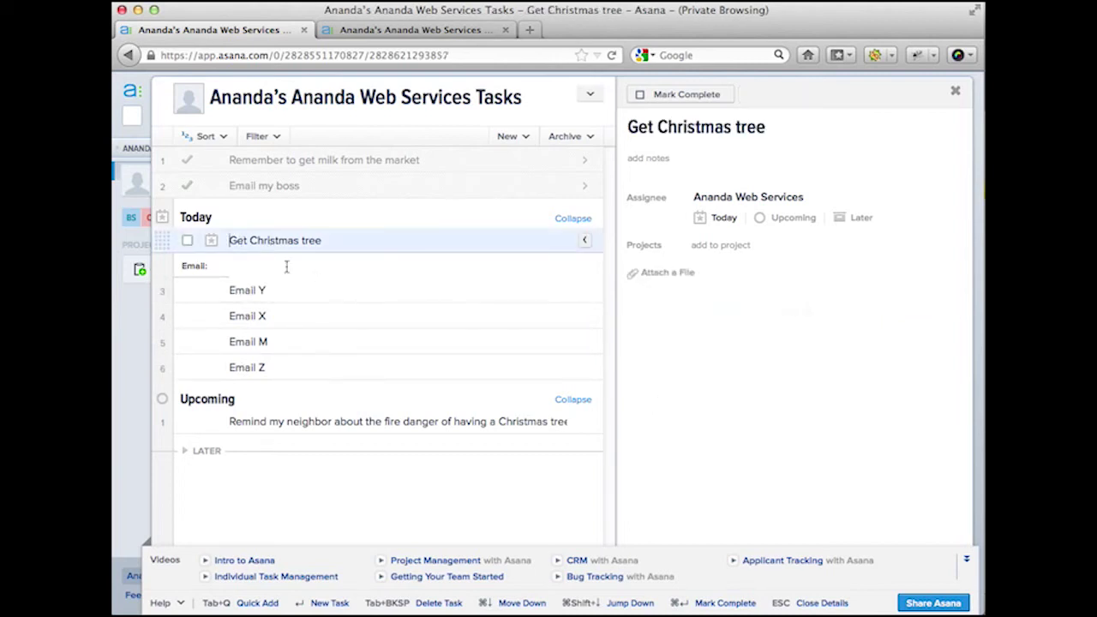
key("Return")
key("Up")
key("Down")
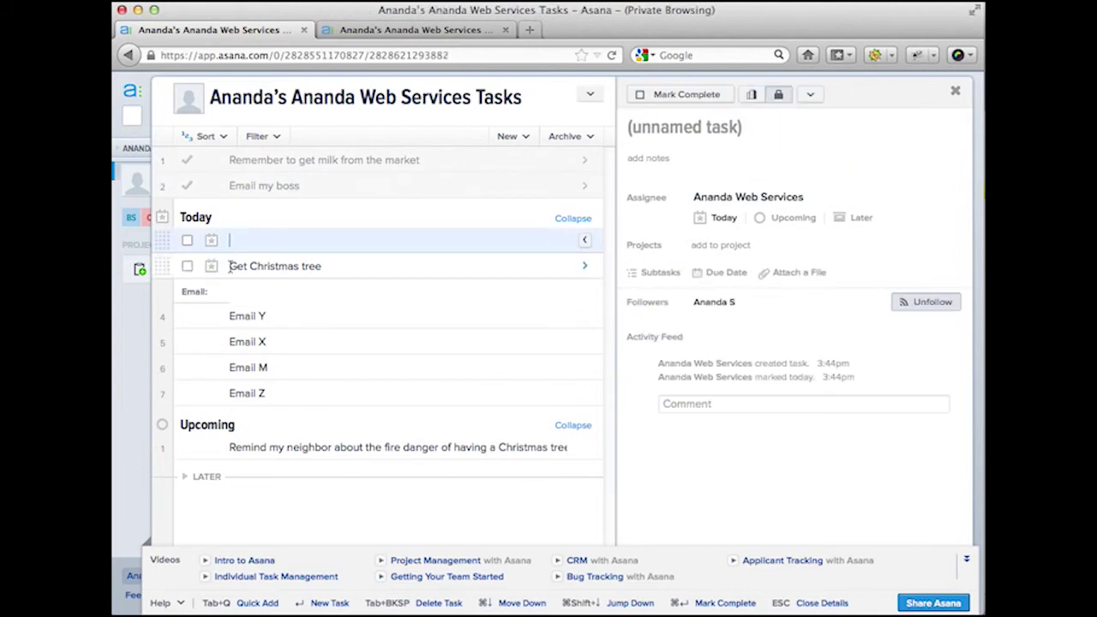
- Add blank Today rows and name the first one 'Buy Christmas lights'
left_click(237, 268)
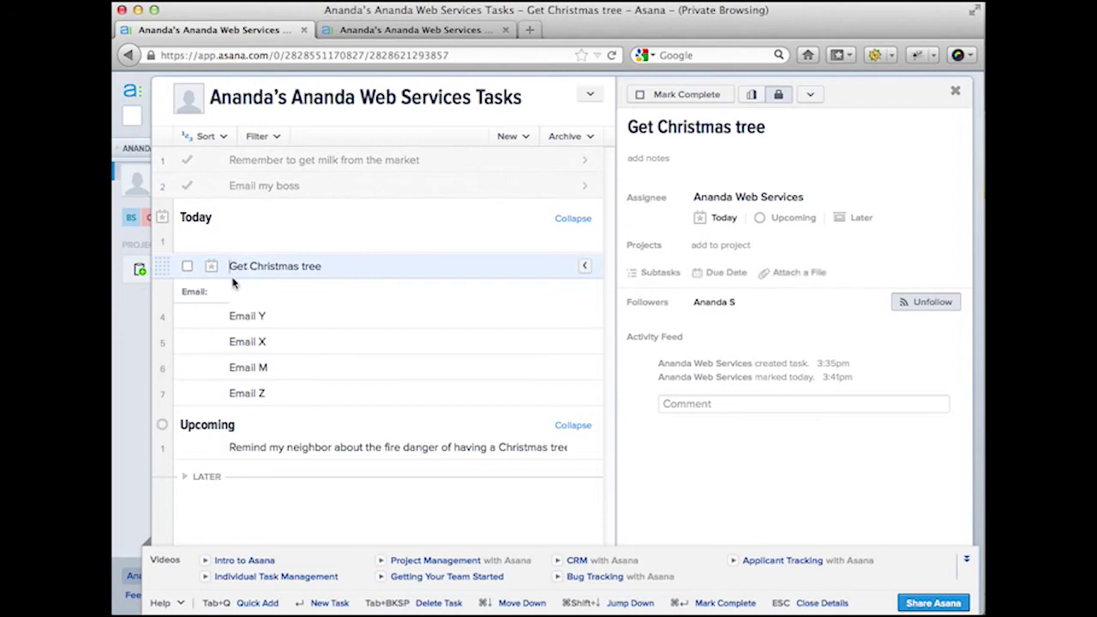
key("Return")
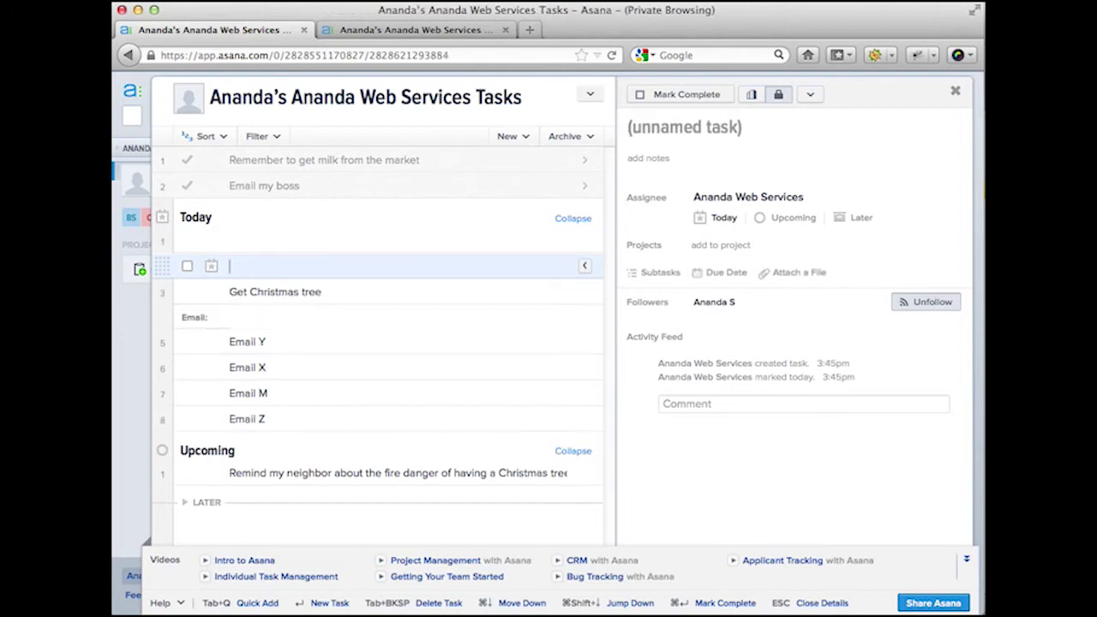
left_click(334, 292)
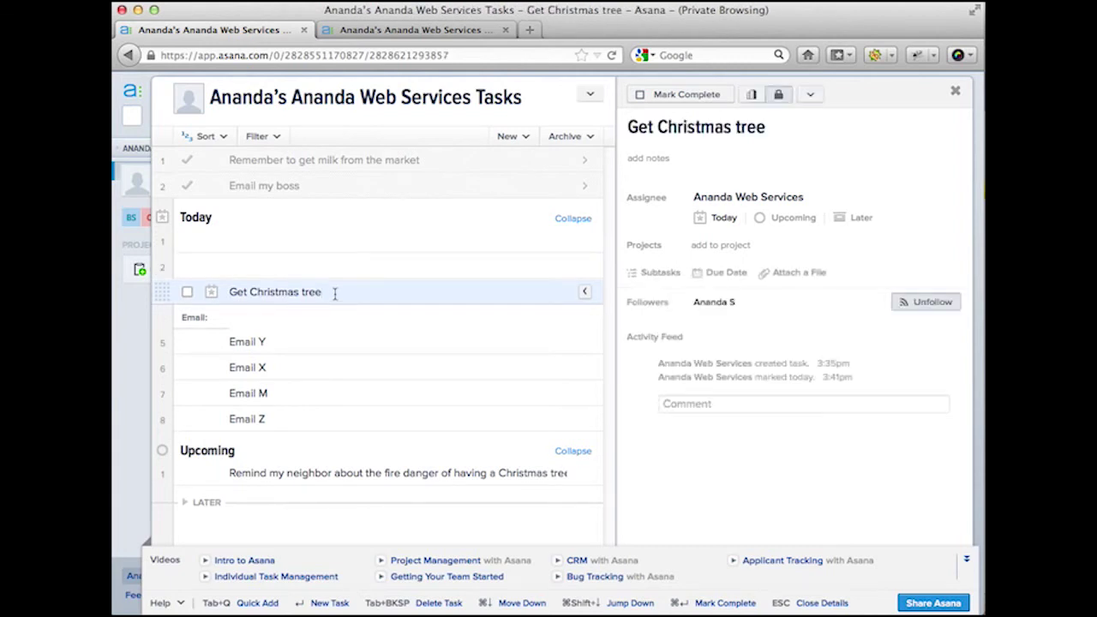
key("Return")
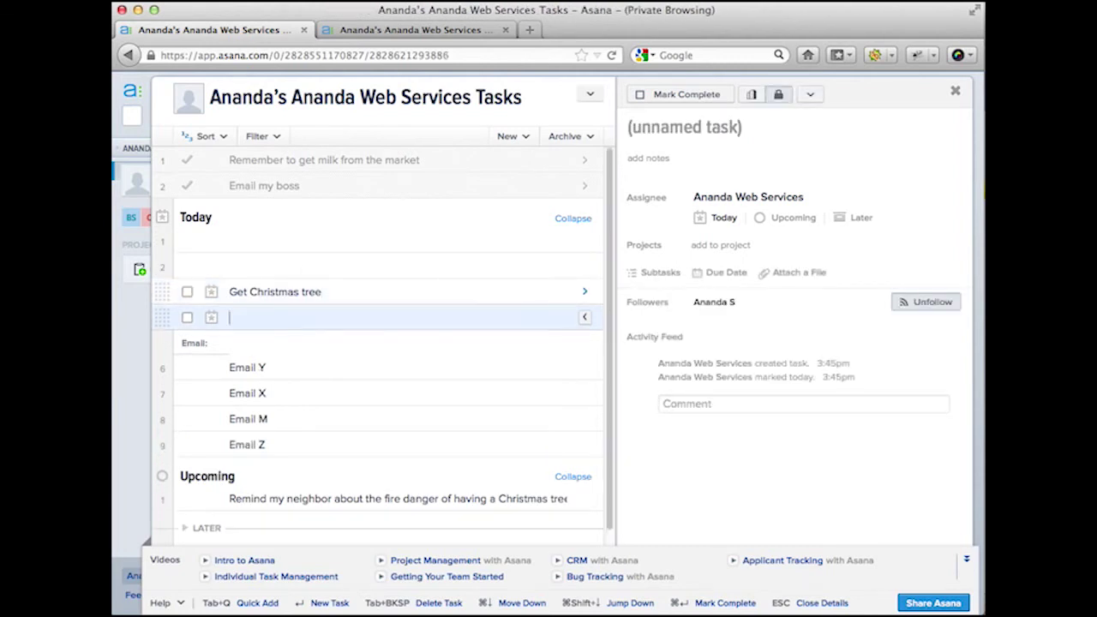
left_click(268, 240)
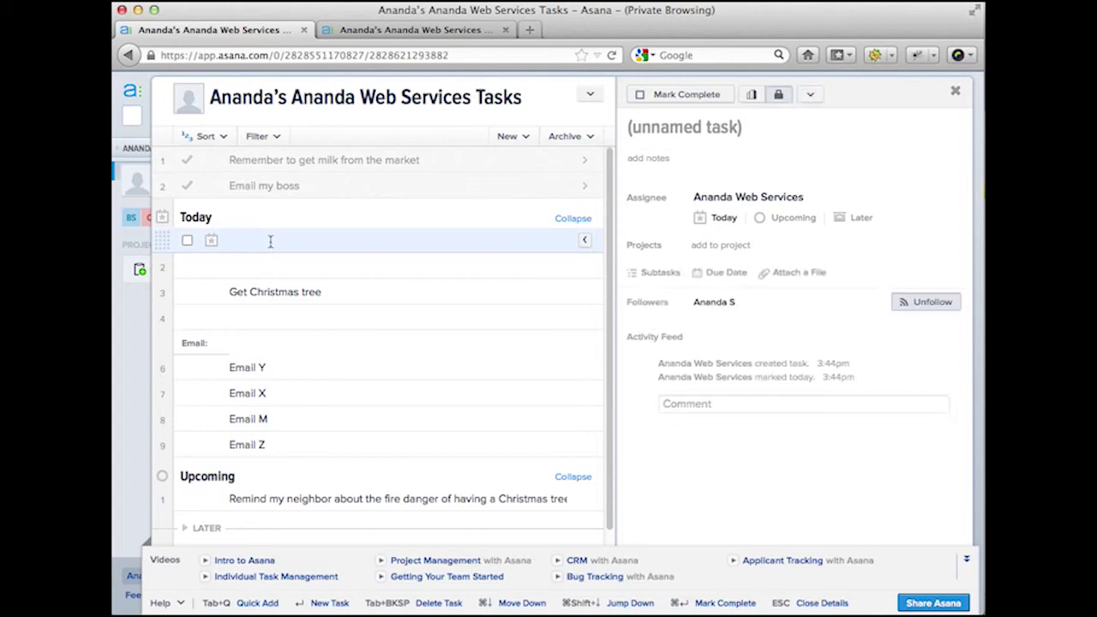
type("Buy Ch")
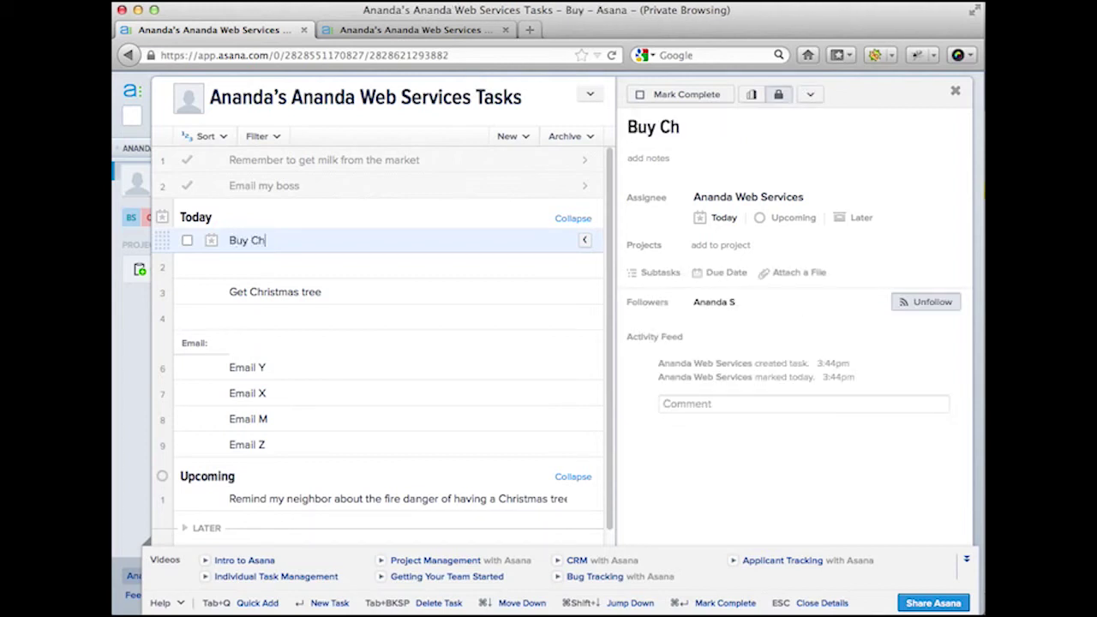
type("ristmas lights")
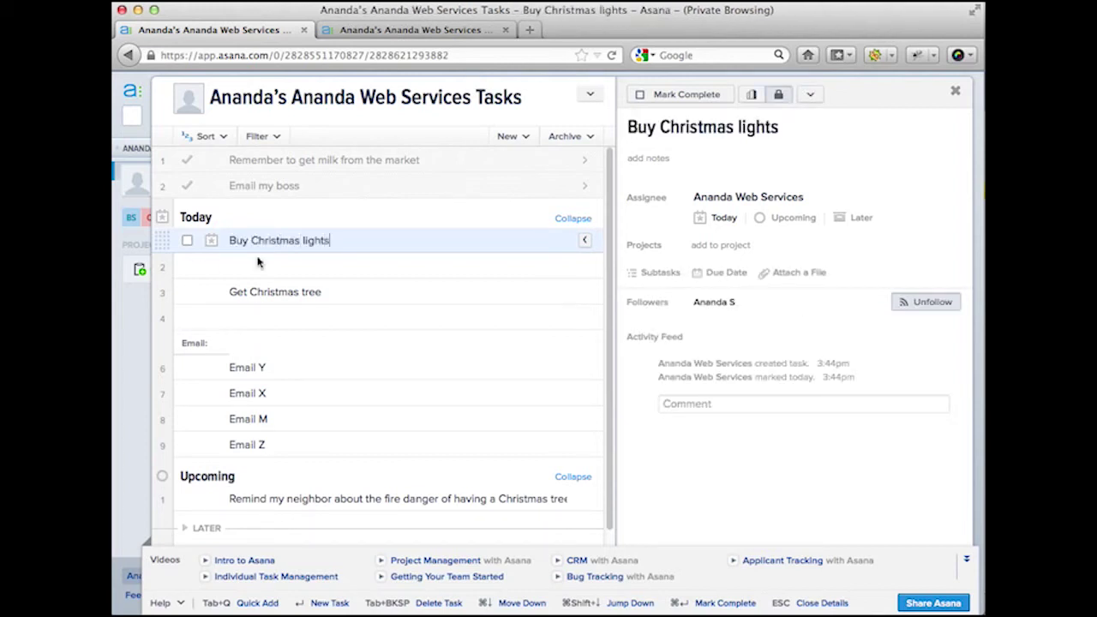
- Add 'Bring home the tree' below Get Christmas tree, followed by a 'Vaccuum' task
left_click(298, 272)
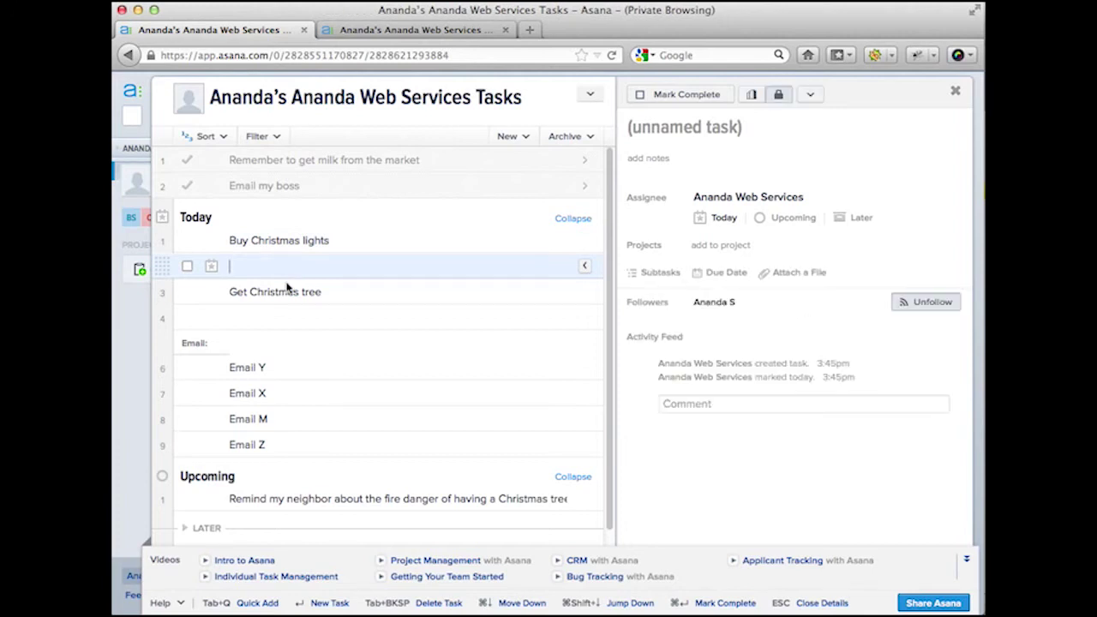
left_click(265, 317)
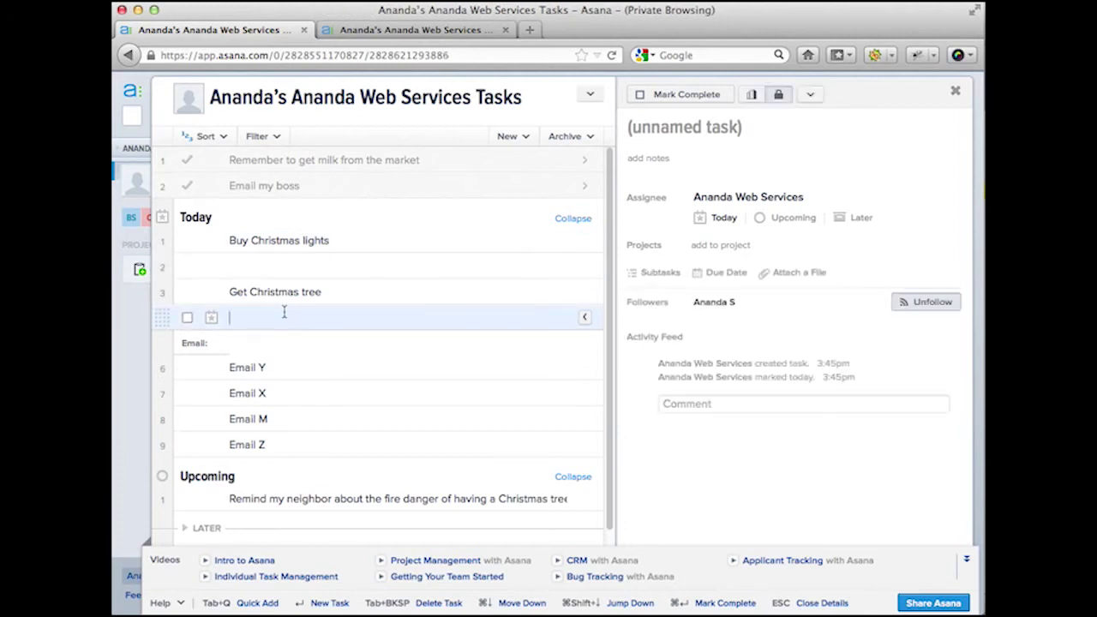
type("Bring home the t")
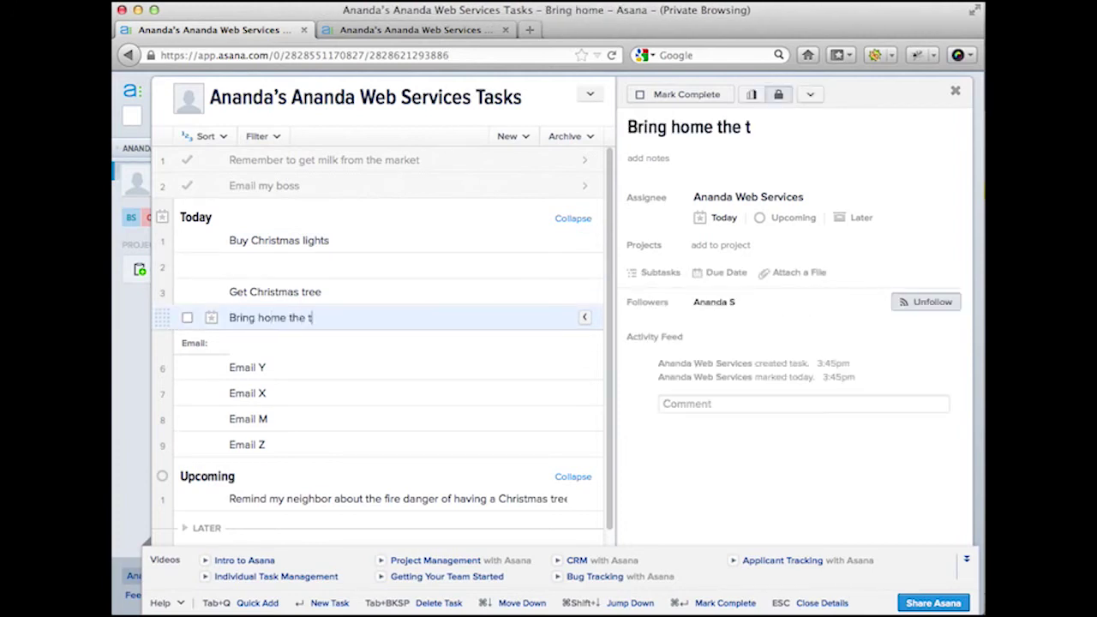
type("ree")
key("Return")
type("Ca")
key("BackSpace")
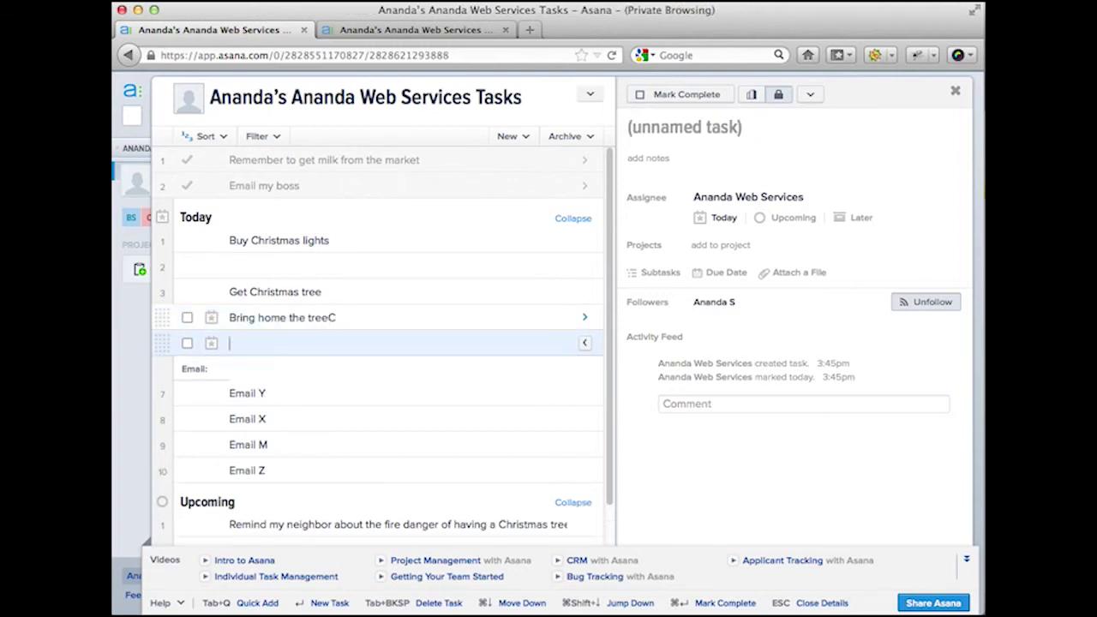
key("BackSpace")
type("a")
key("BackSpace")
key("BackSpace")
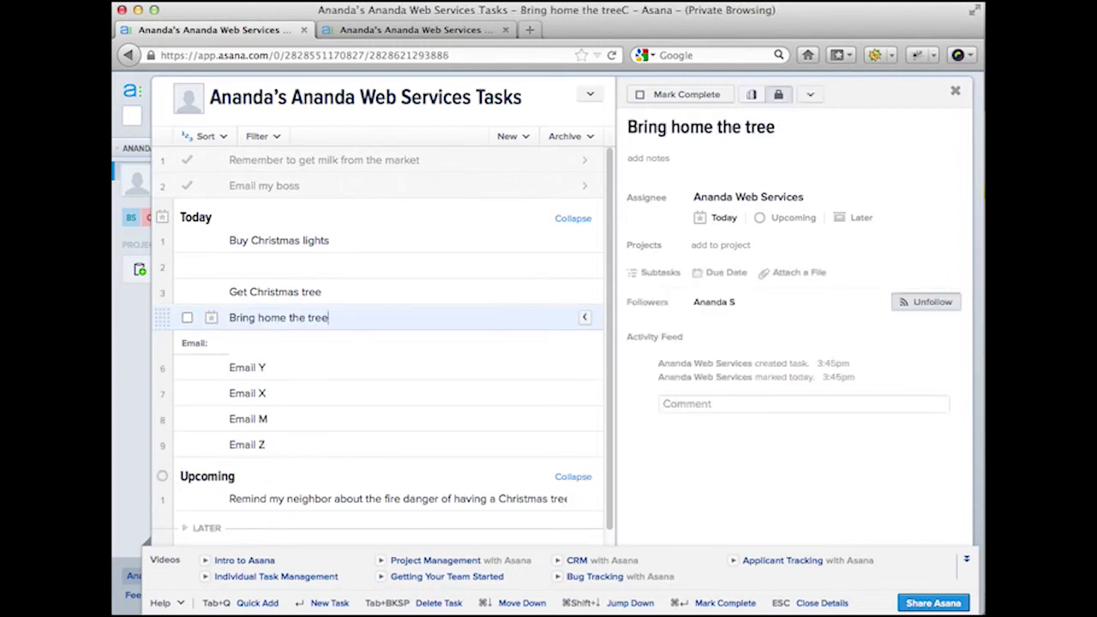
type("V")
key("Return")
type("a")
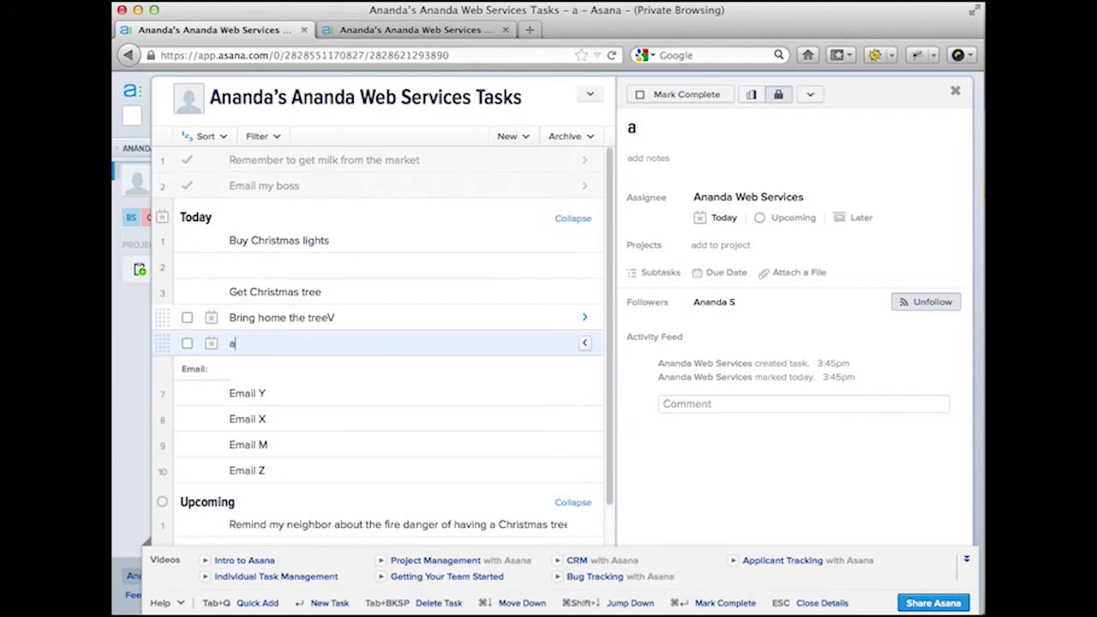
type("ccuum")
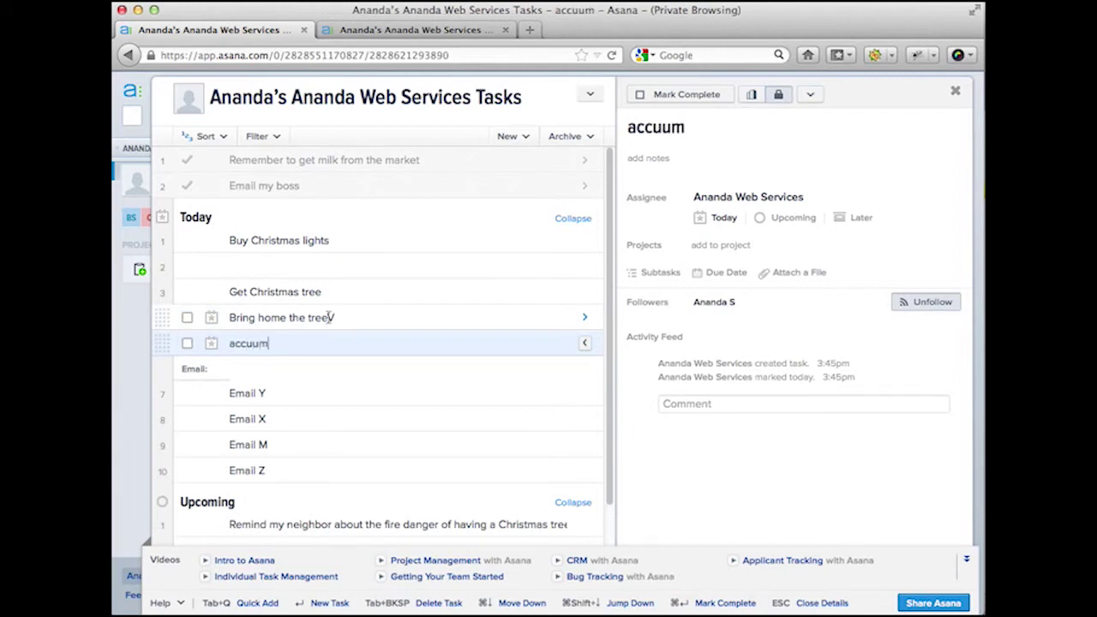
- Fix the typos so the tasks read 'Bring home the tree' and 'Vaccuum'
left_click(336, 318)
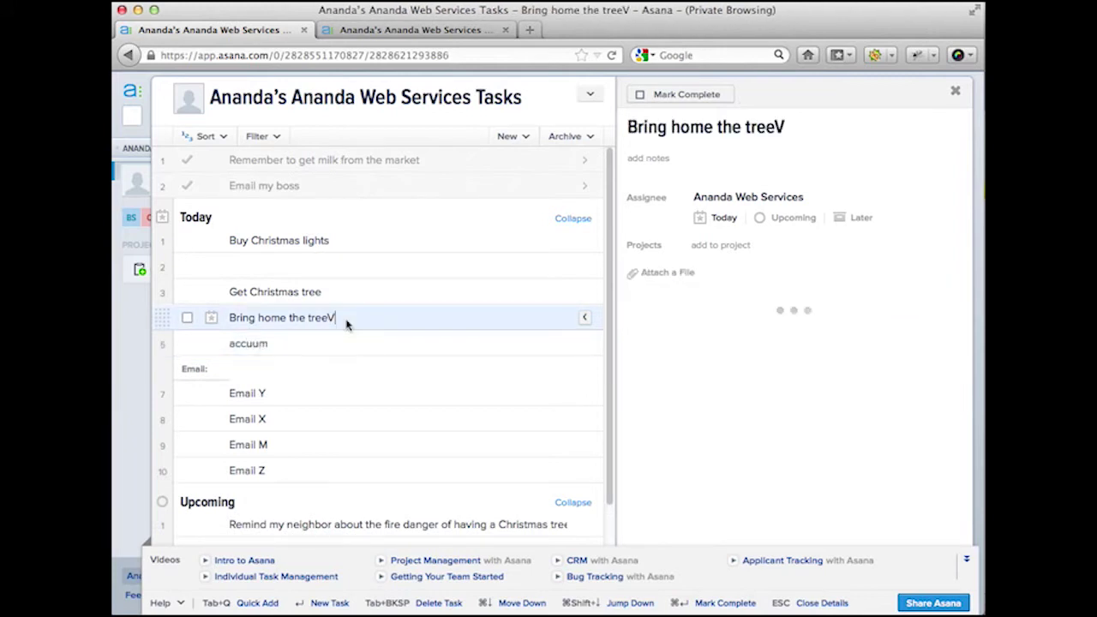
key("BackSpace")
left_click(232, 341)
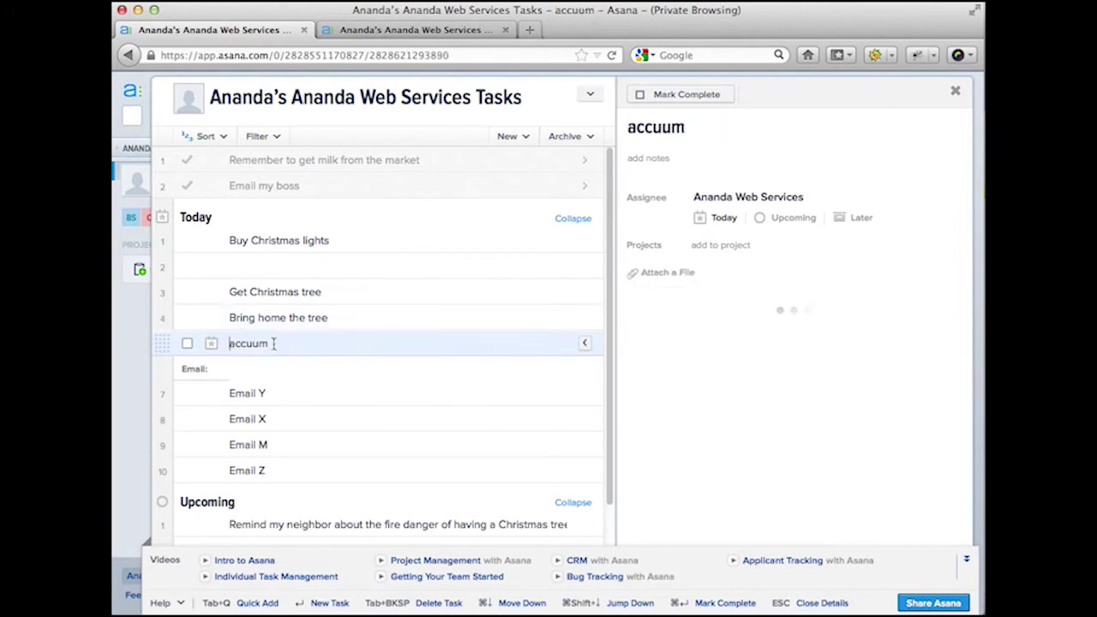
type("V")
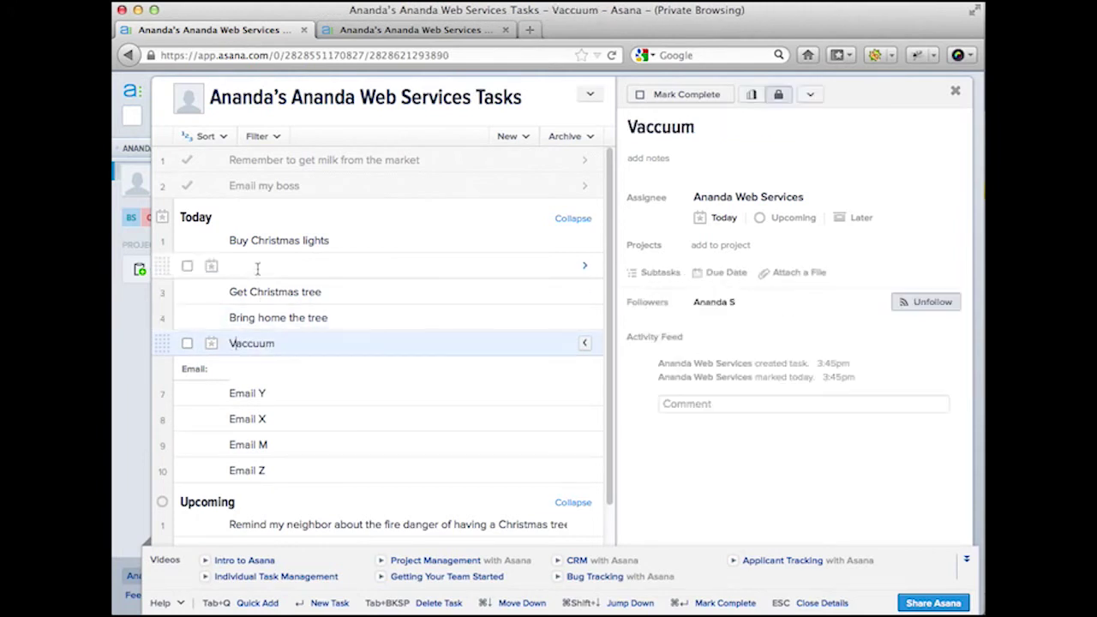
left_click(257, 268)
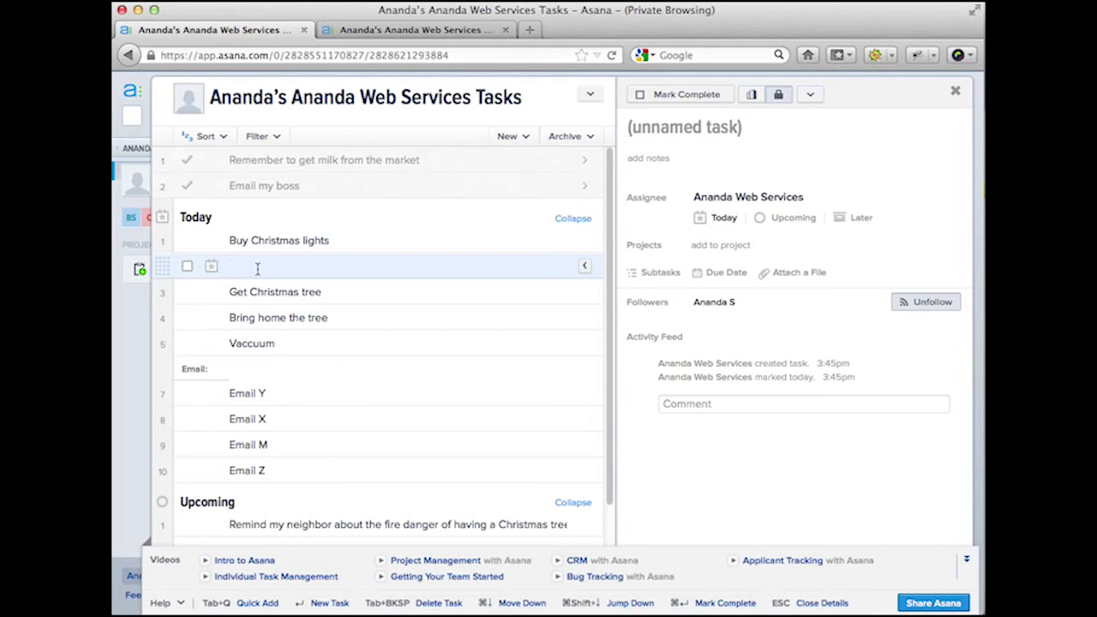
- Delete the empty task and add a 'Christmas Tree:' heading above Buy Christmas lights
key("BackSpace")
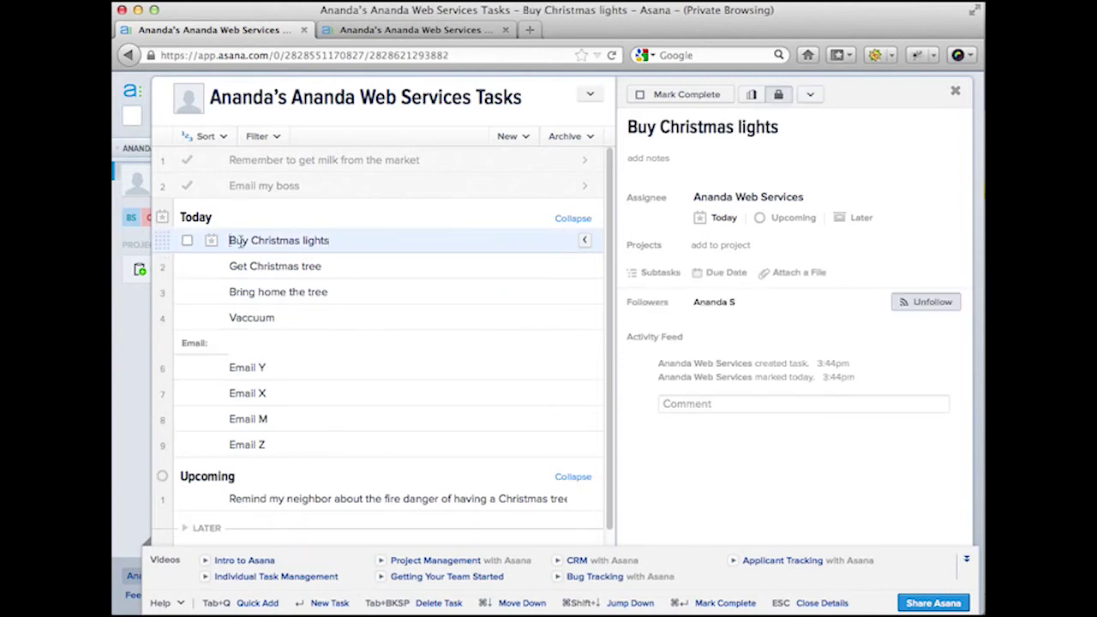
key("Return")
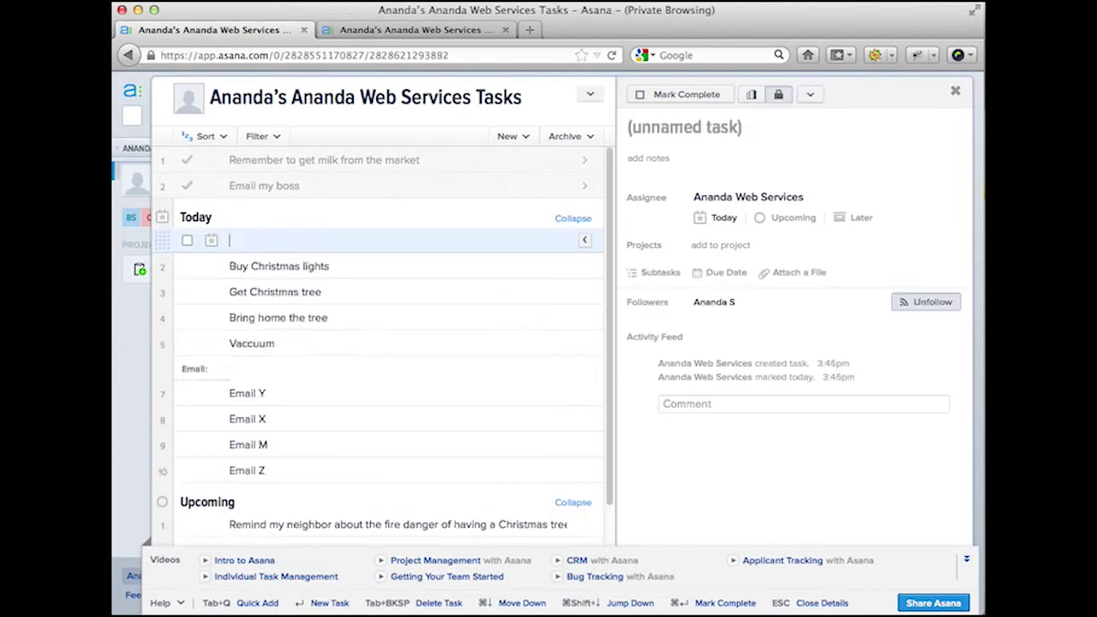
type("Christmas ")
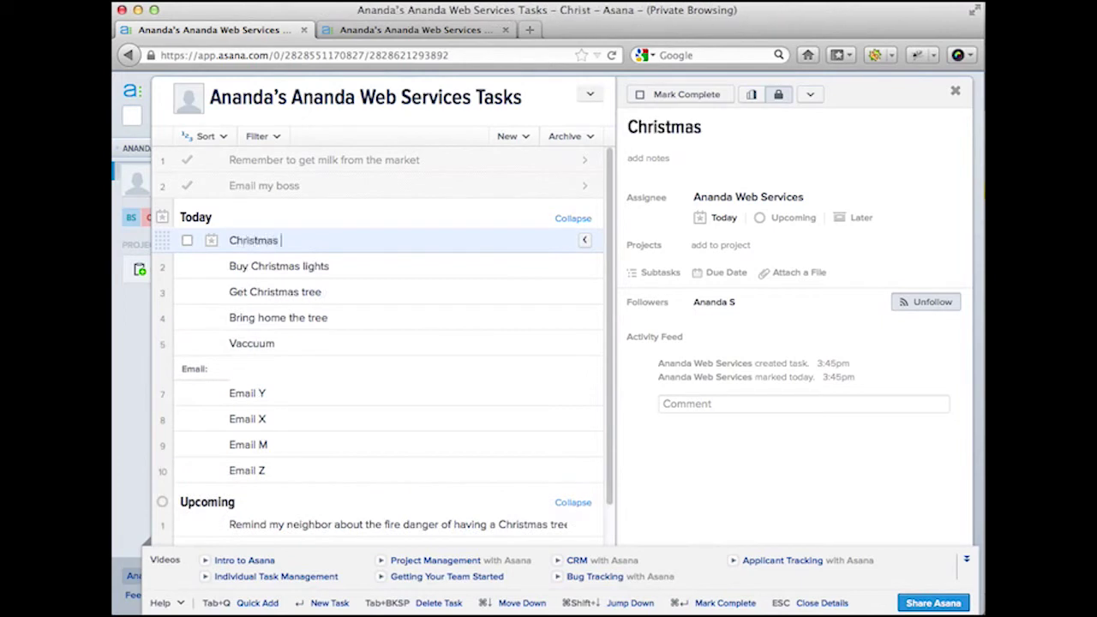
type("Tree:")
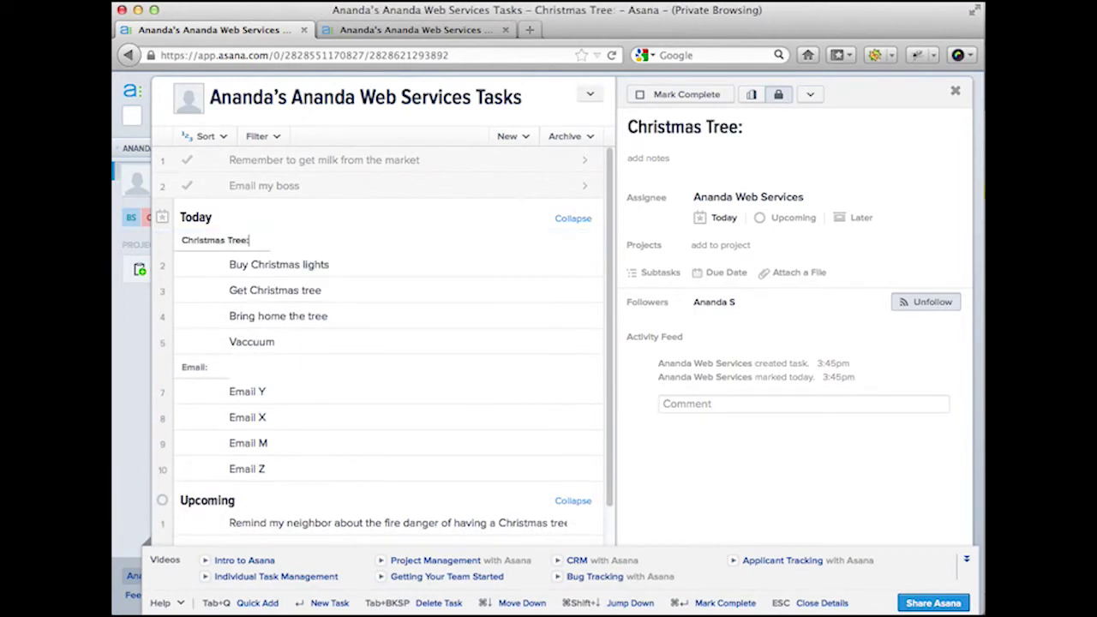
- Rename 'Bring home the tree' to 'Bring tree to office'
left_click(273, 314)
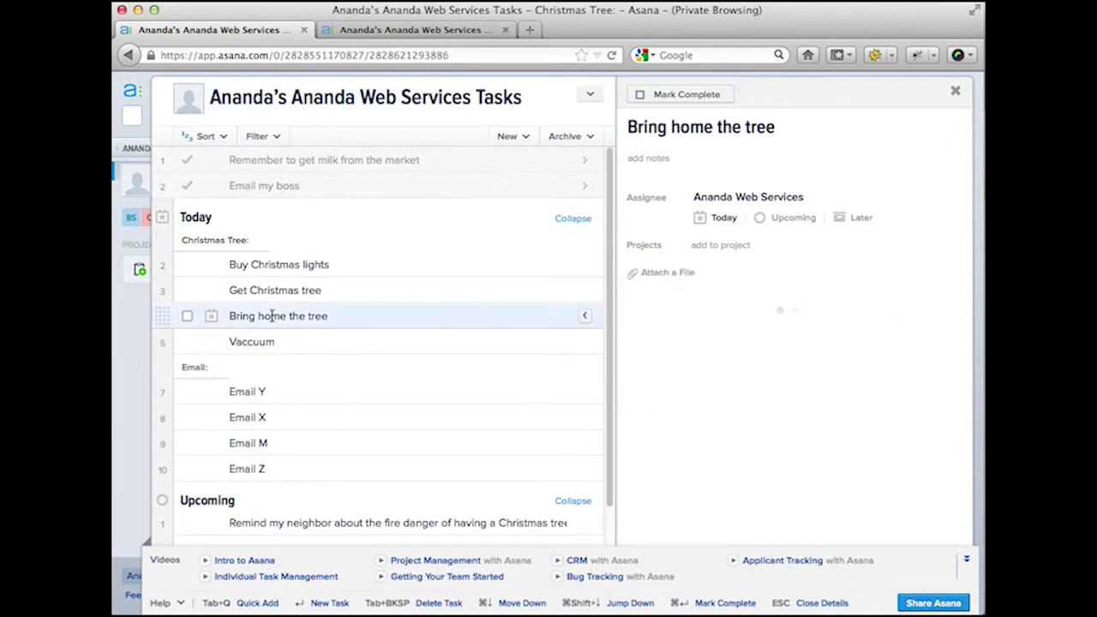
double_click(262, 317)
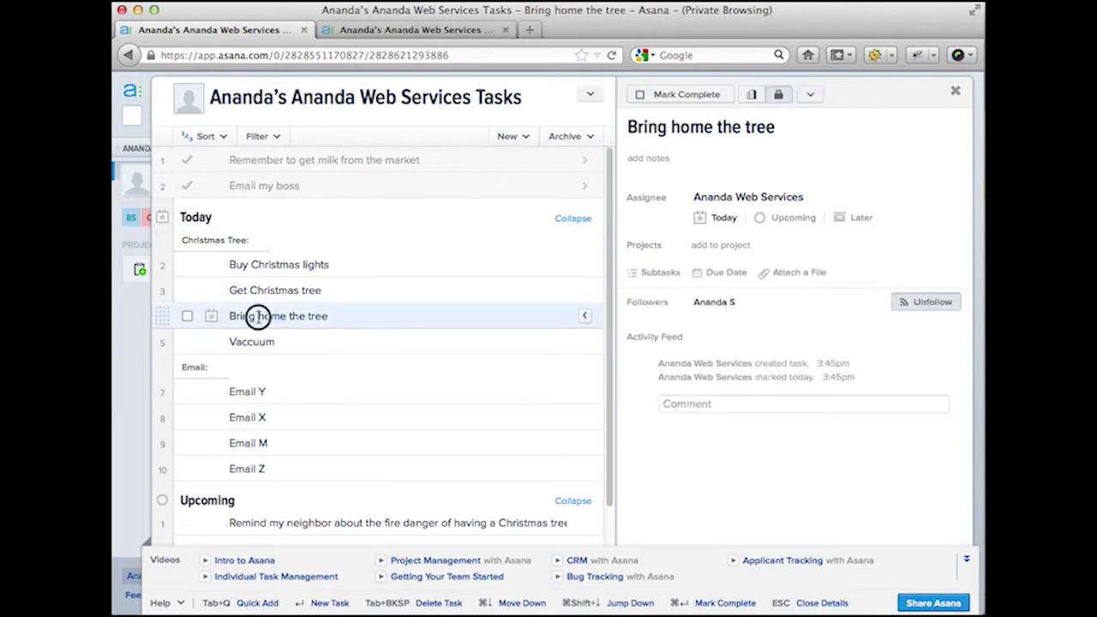
left_click_drag(257, 316, 344, 317)
type("tree")
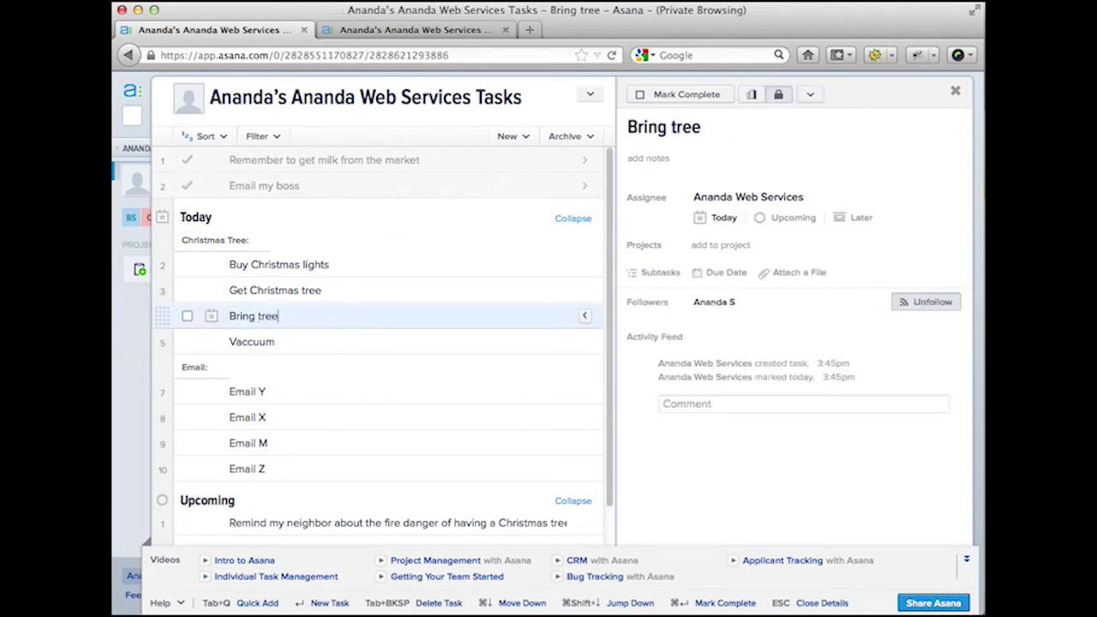
type(" to office")
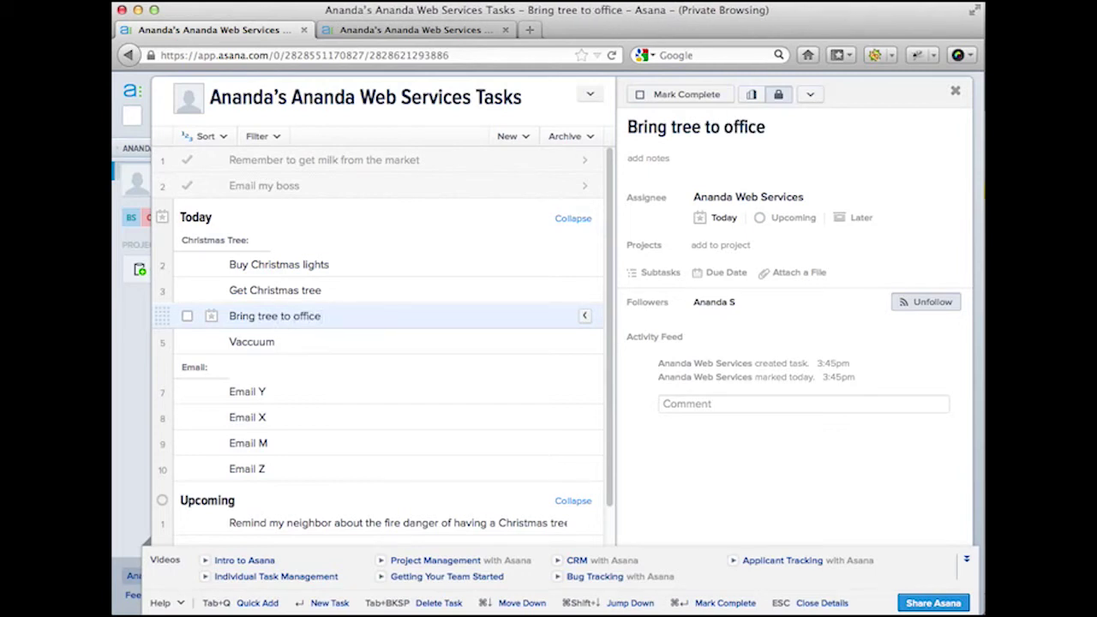
left_click(334, 343)
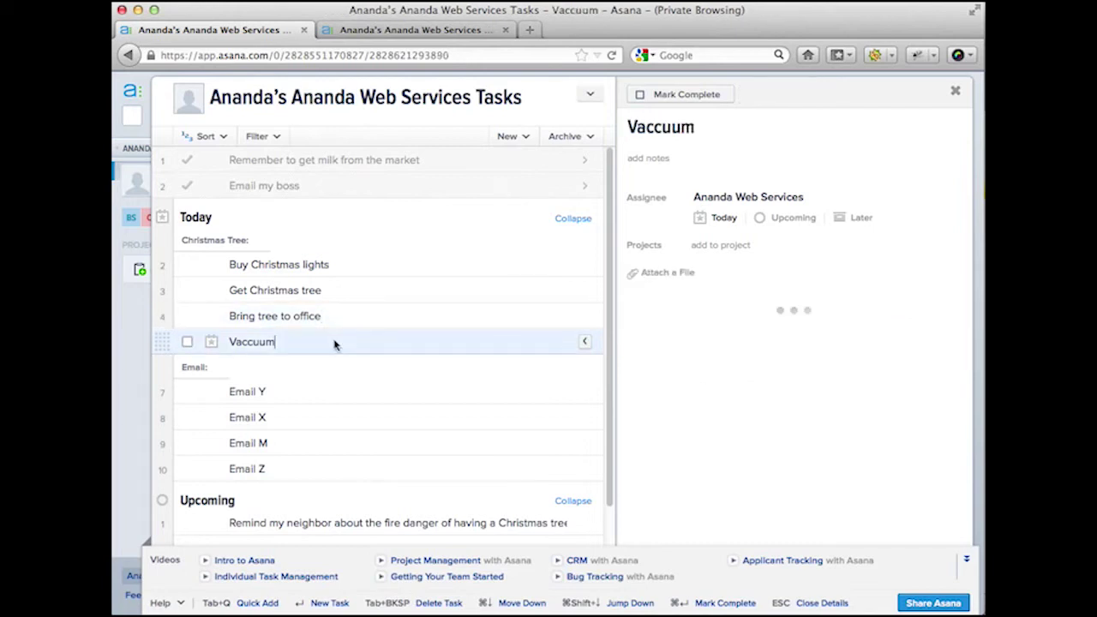
- Add an 'Answer phone call' task below Vaccuum and drag it into the Upcoming section
key("Return")
type("Ans")
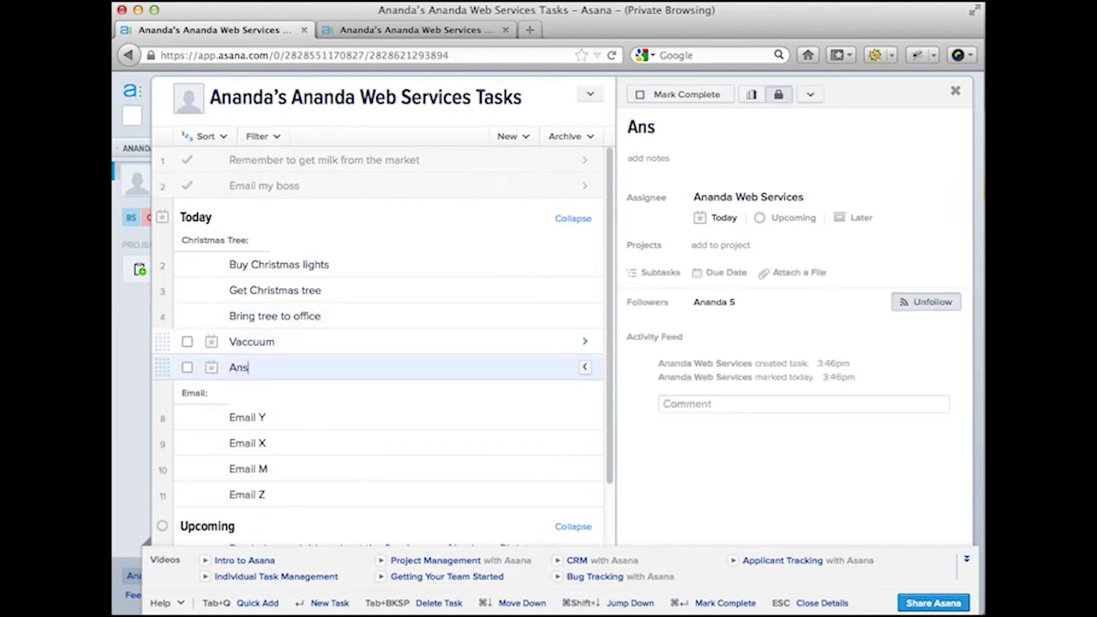
type("wer phone call")
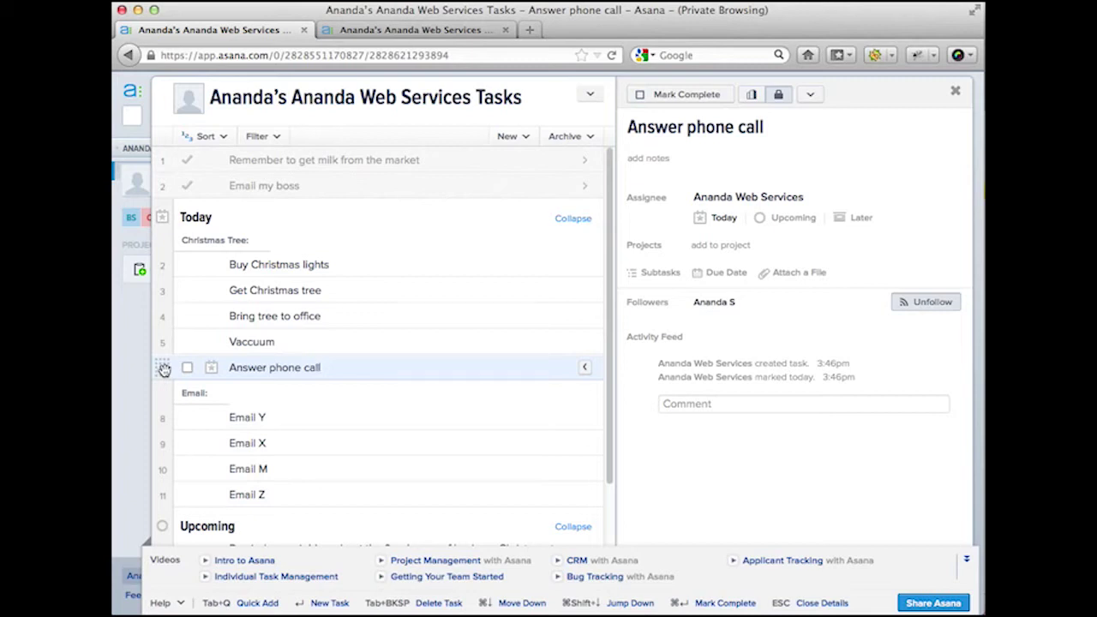
left_click(162, 369)
left_click_drag(163, 368, 169, 237)
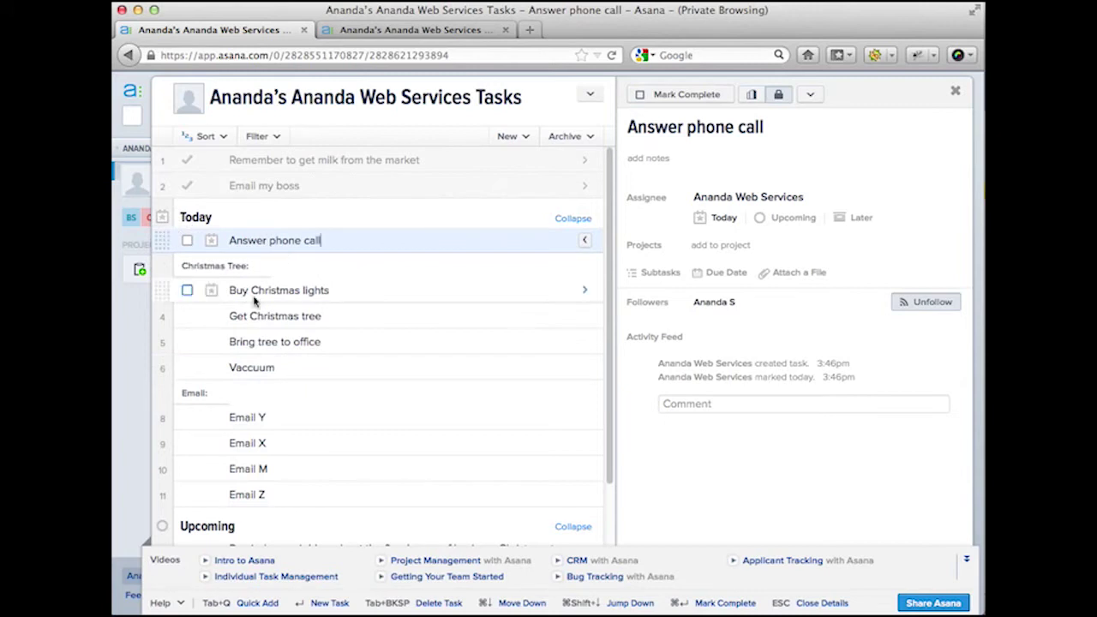
scroll(275, 268, "down", 1)
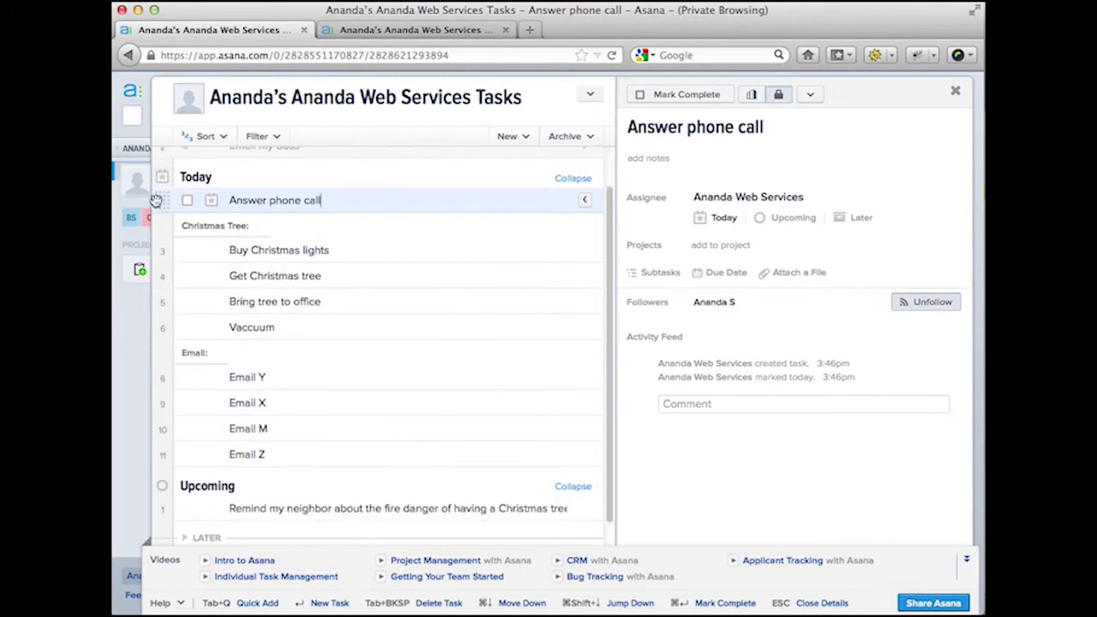
left_click_drag(159, 199, 182, 507)
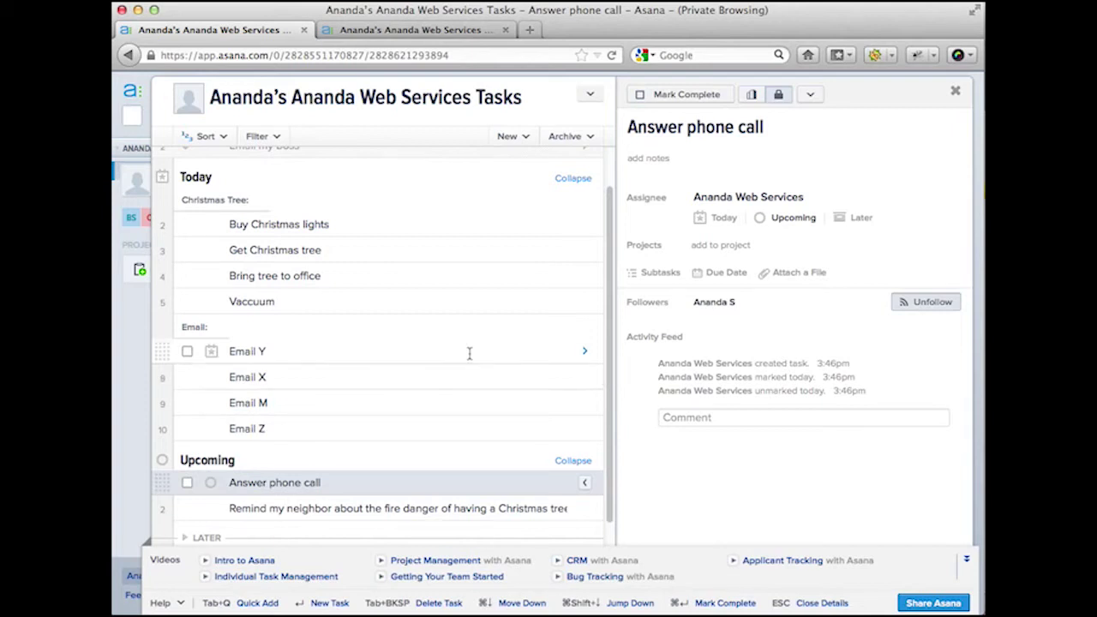
scroll(470, 352, "up", 2)
scroll(470, 352, "down", 3)
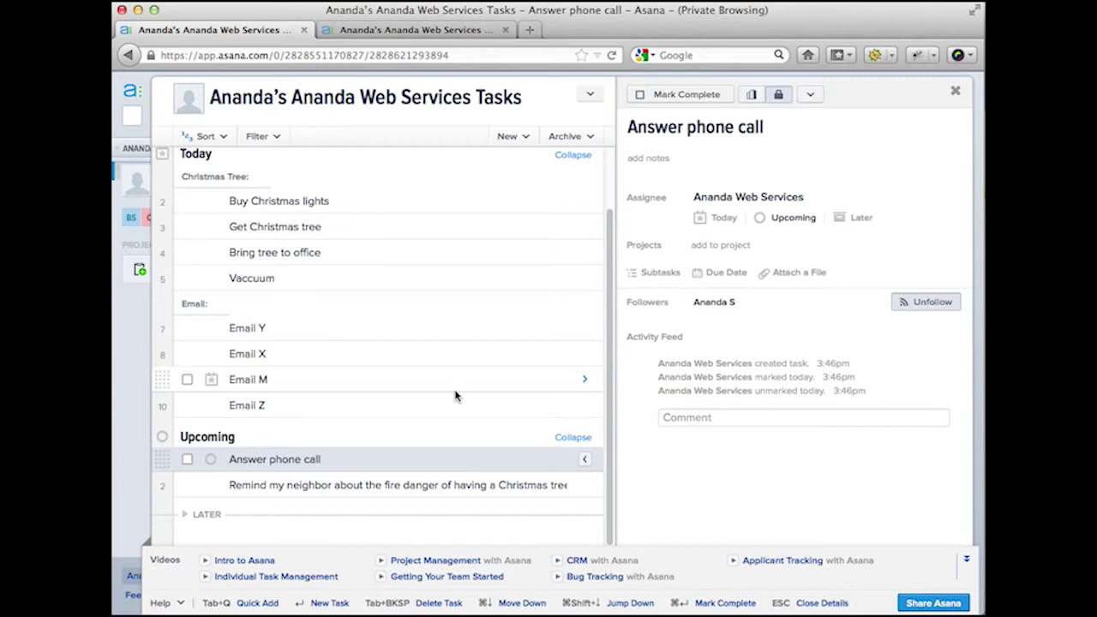
scroll(455, 394, "up", 3)
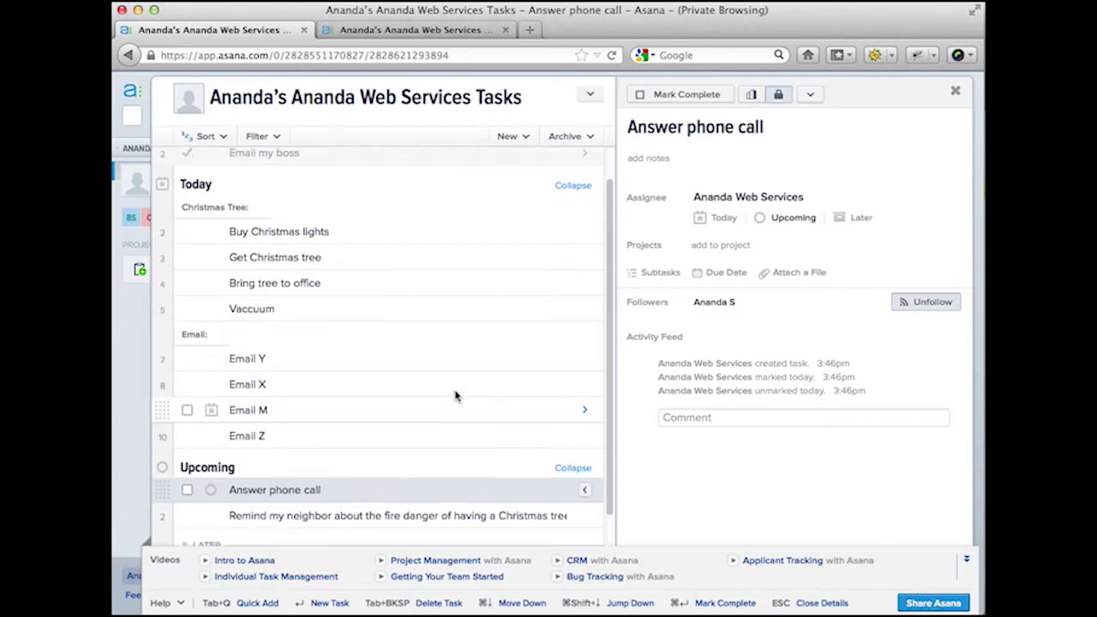
scroll(455, 395, "down", 3)
scroll(455, 395, "up", 2)
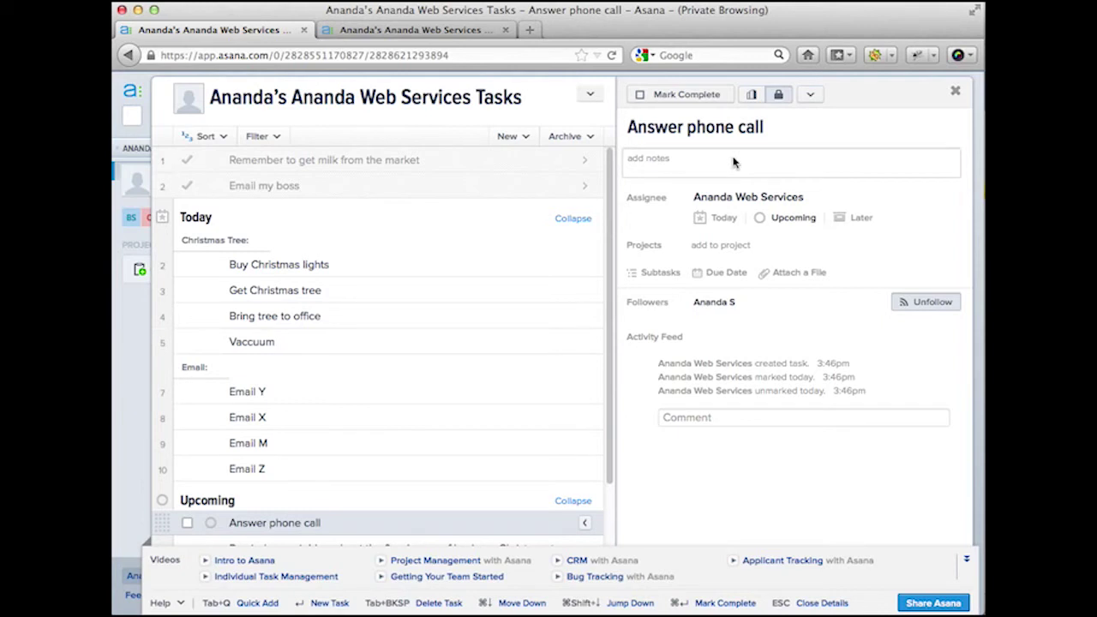
- Start 'Requirements:' notes on Get Christmas tree, then switch to the Buy Christmas lights task
left_click(347, 271)
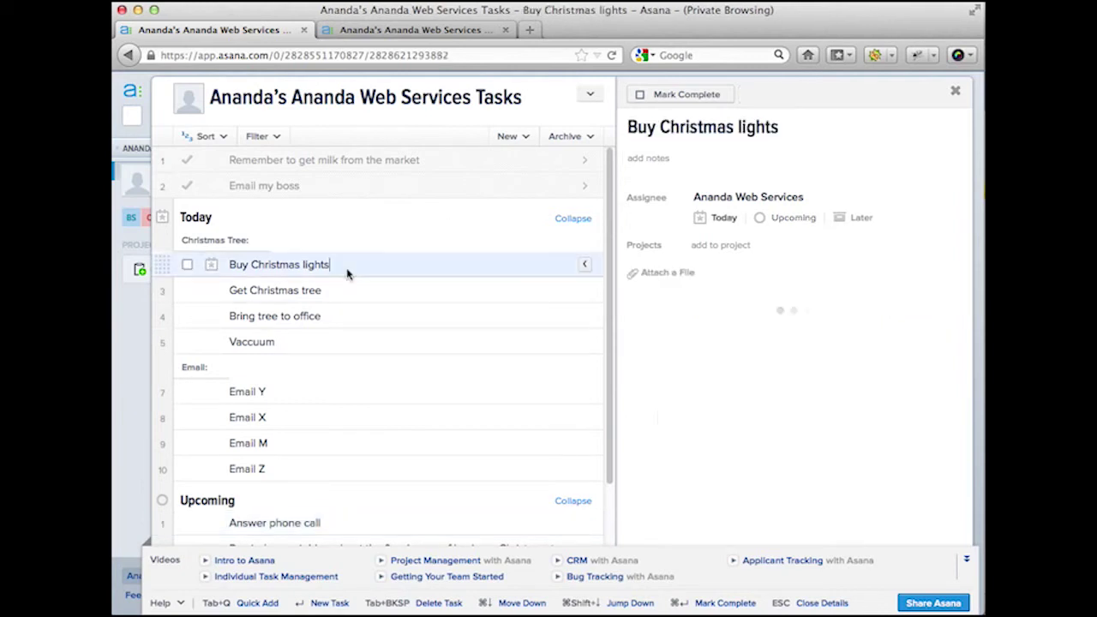
left_click(431, 289)
left_click(713, 169)
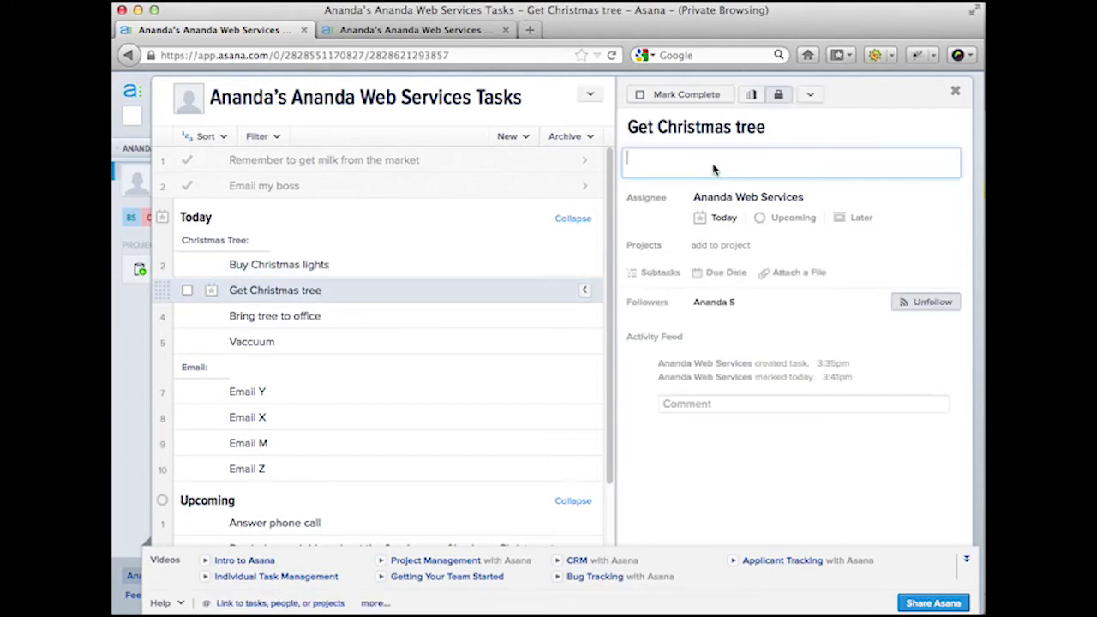
type("Requirements:")
key("Return")
type("Must be")
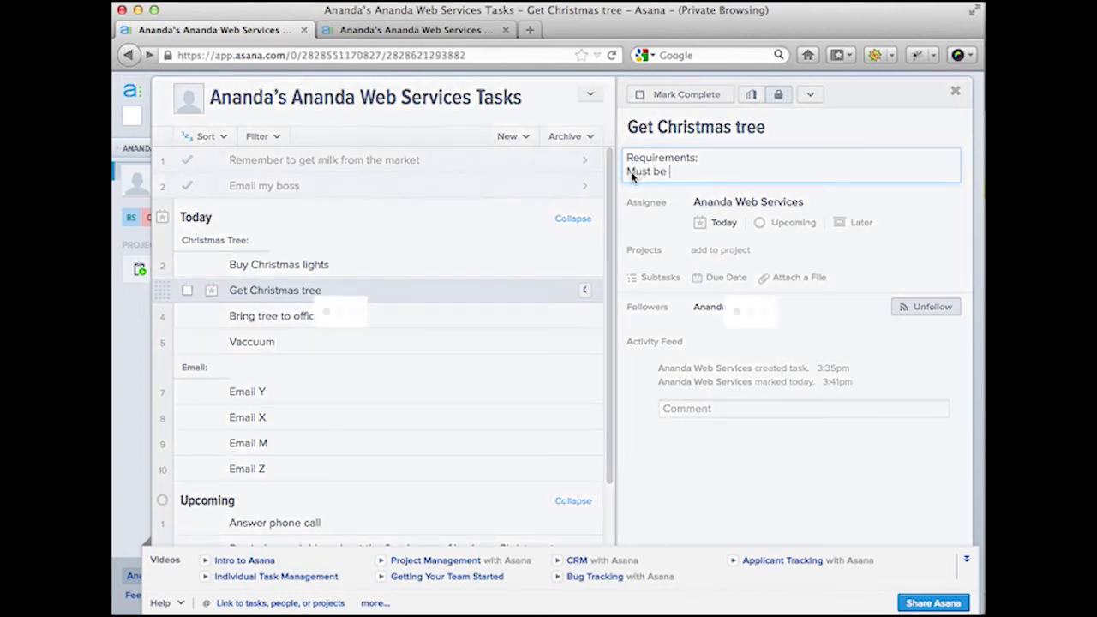
key("Up")
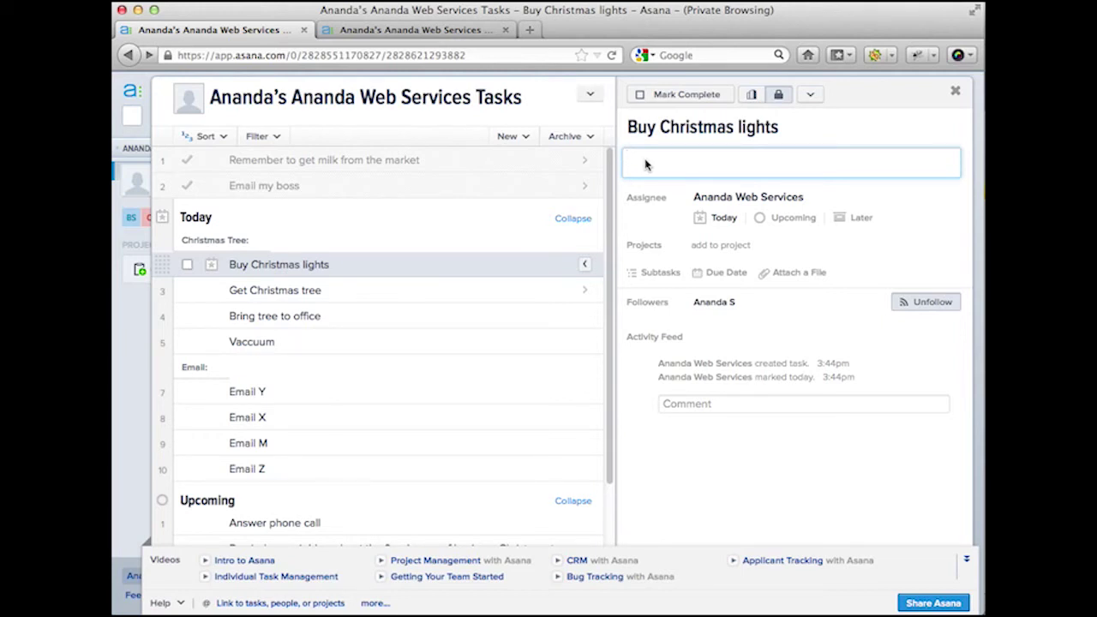
- Add notes 'Requirements:' listing '- Must be 6' tall at least', '- As bushy as possible', '- Smells nice'
type("Requirements:")
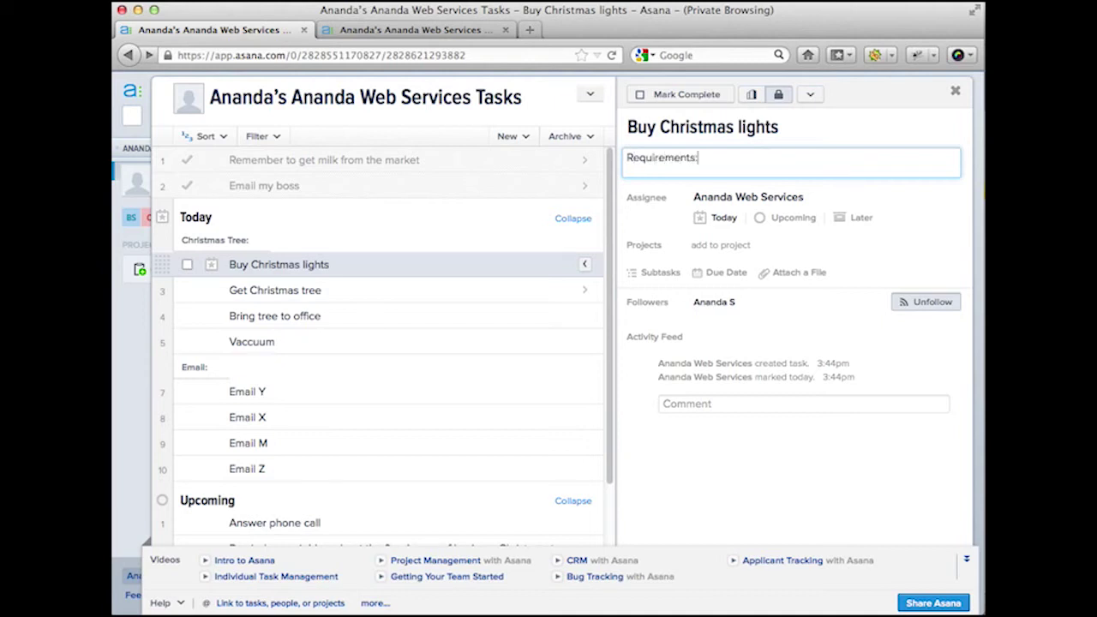
key("Return")
type("- M")
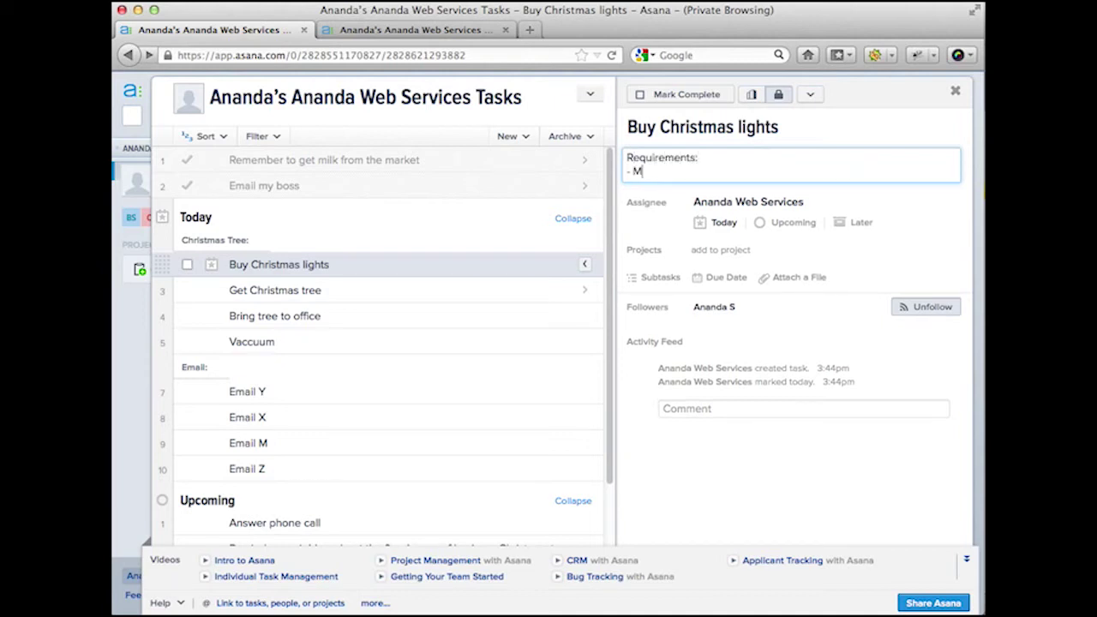
type("ust be 6' tall at leas")
type("t")
key("Return")
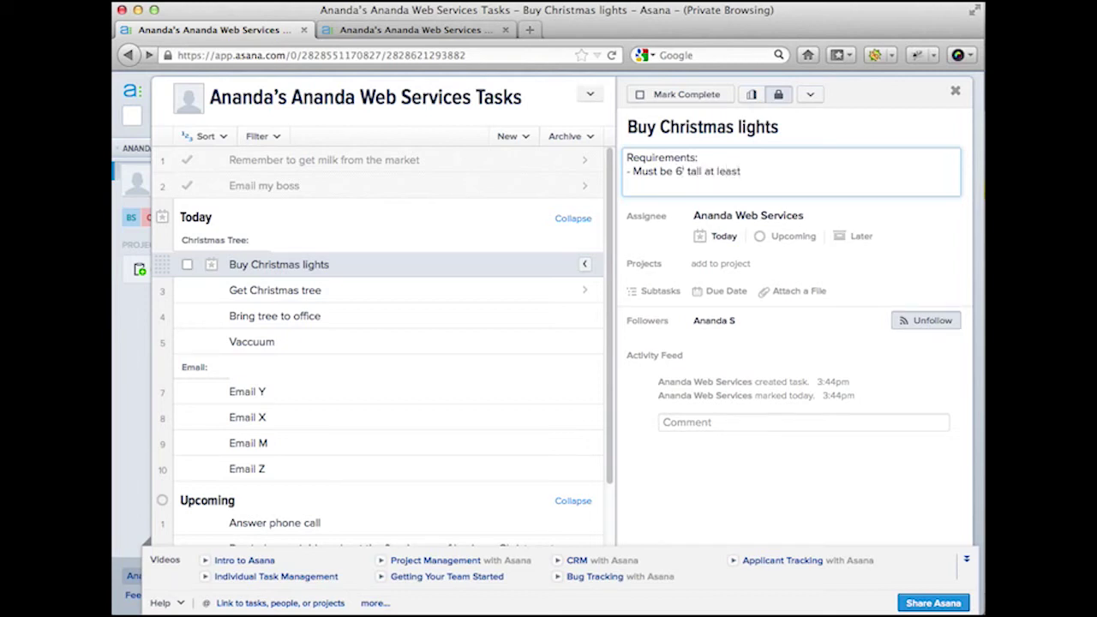
type("- As bushy as possible")
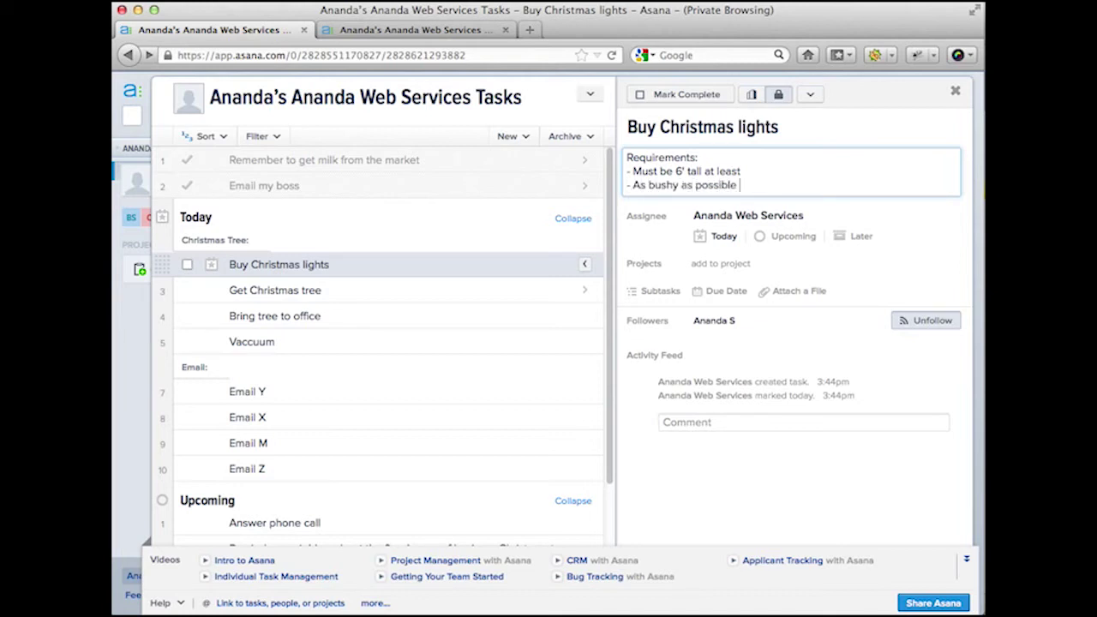
key("Return")
type("-")
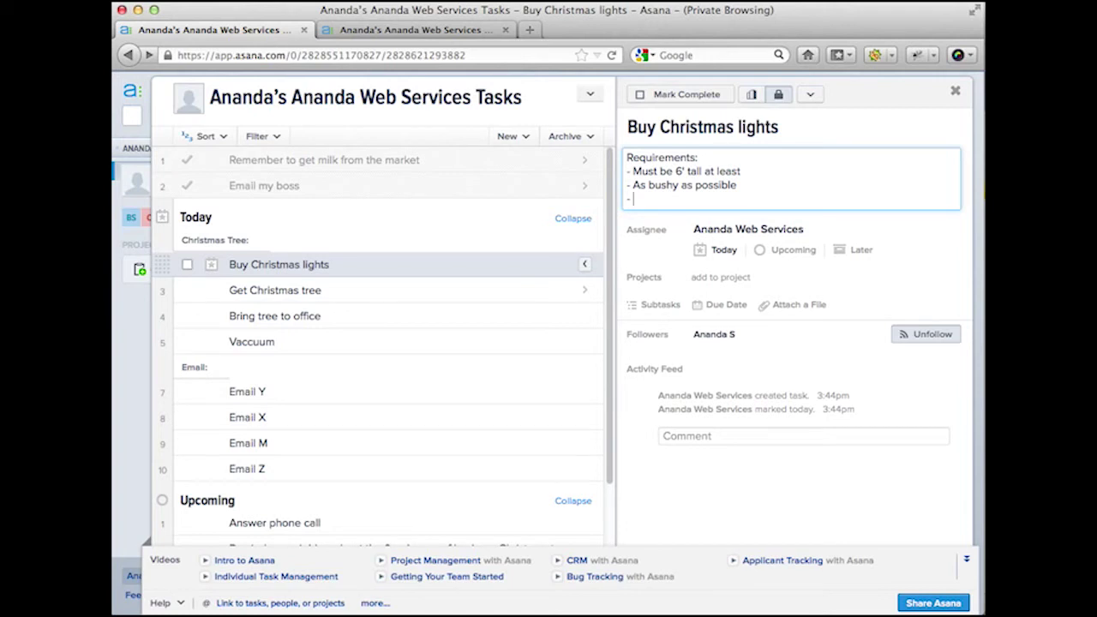
type("Smells nice")
- Add an 'Optional bonus:' section with '- Green' below the requirements
key("Return")
key("Return")
type("Optional b")
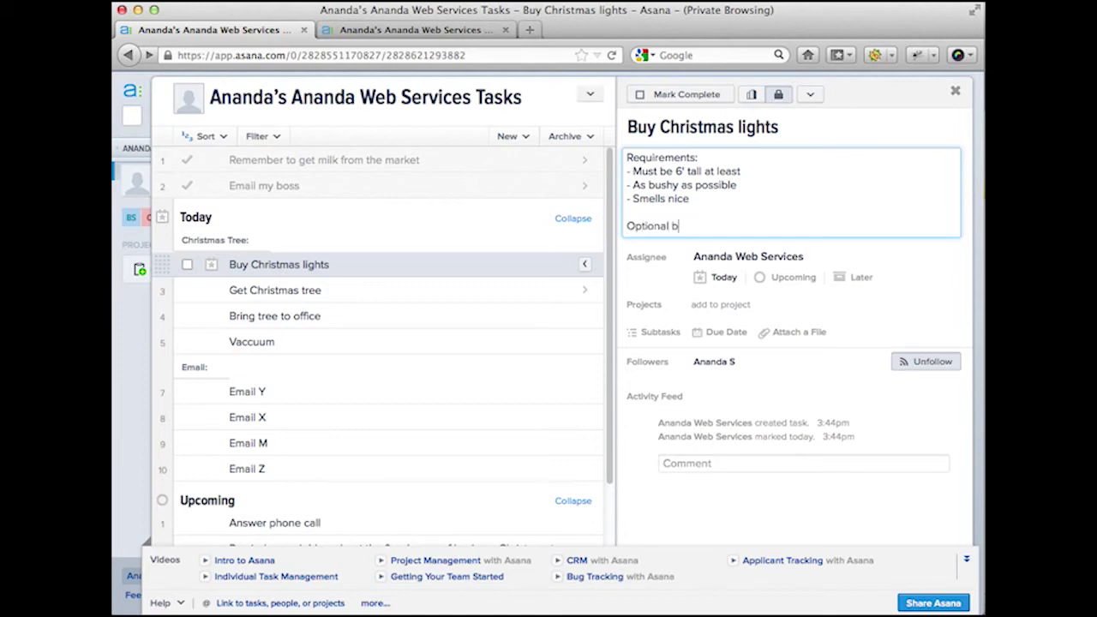
type("onus:")
key("Return")
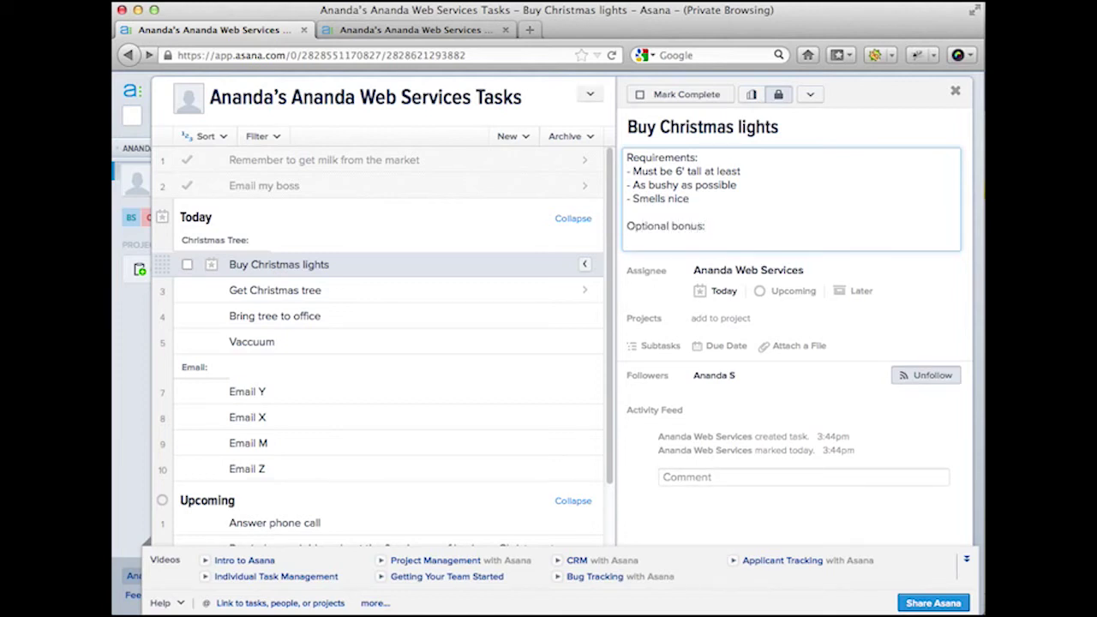
type("- Green")
left_click(721, 199)
- Reassign Buy Christmas lights to a teammate picked from the name suggestions
left_click(831, 269)
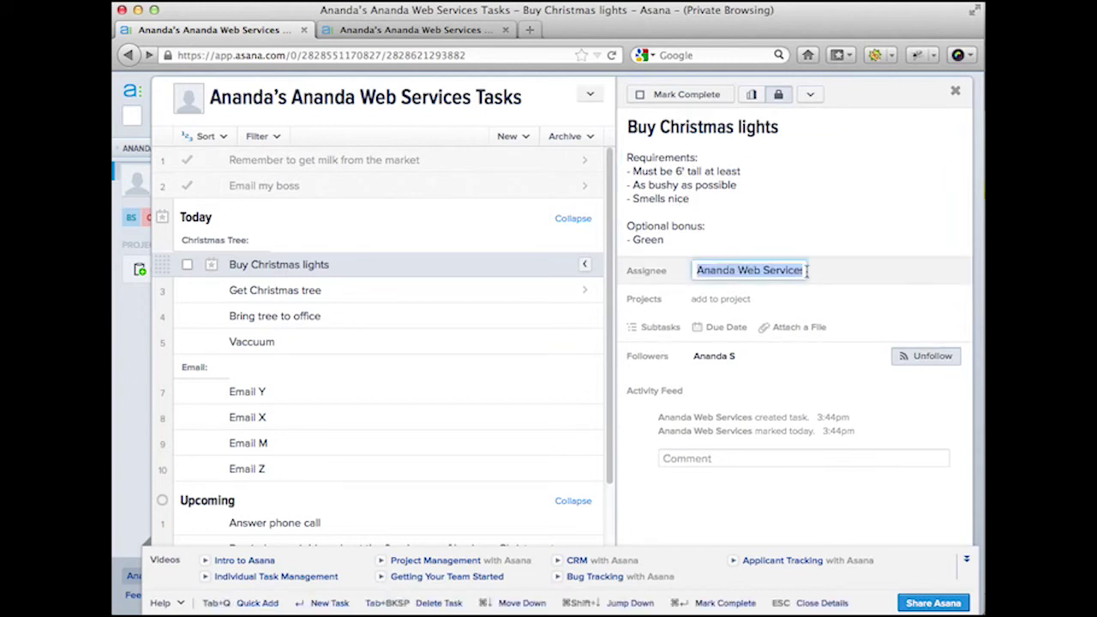
type("Nabha")
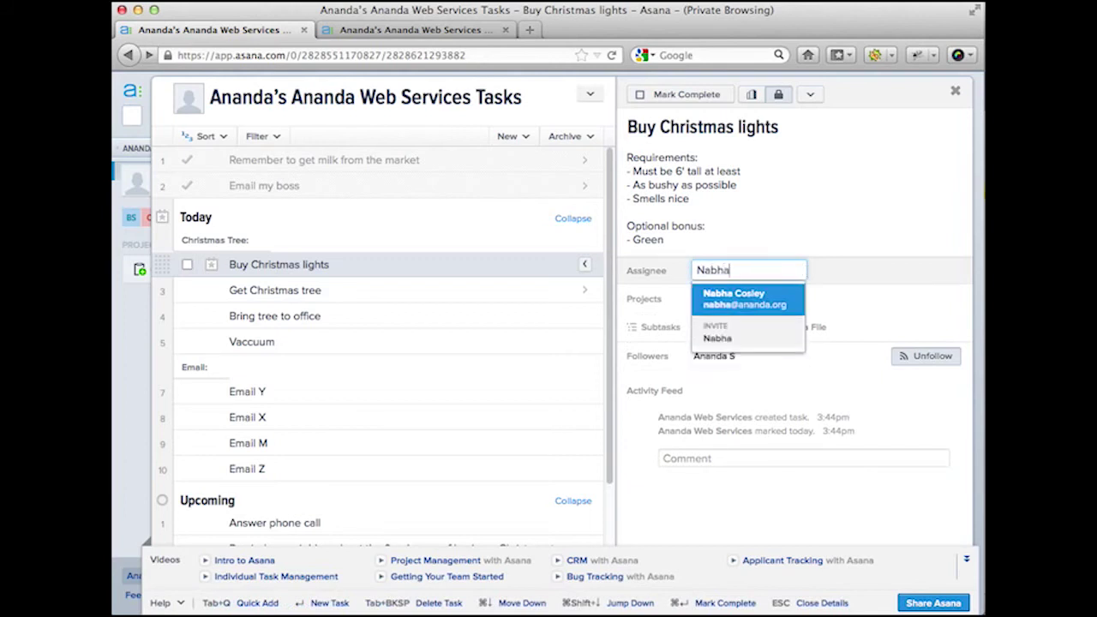
key("Return")
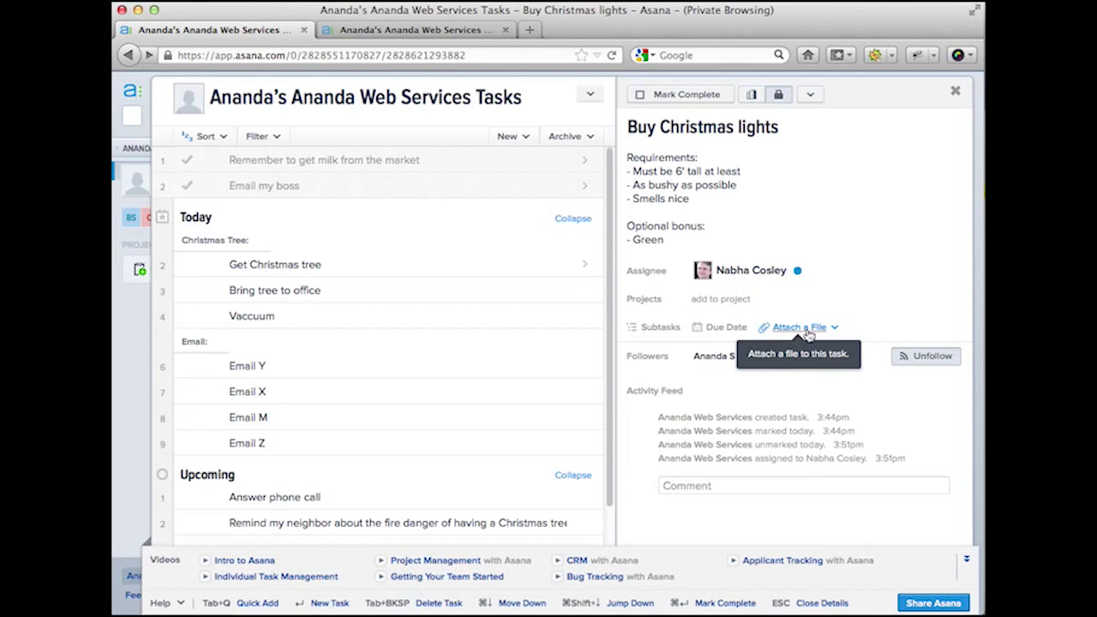
- Set the Buy Christmas lights due date to Sunday, December 23, 2012
left_click(735, 330)
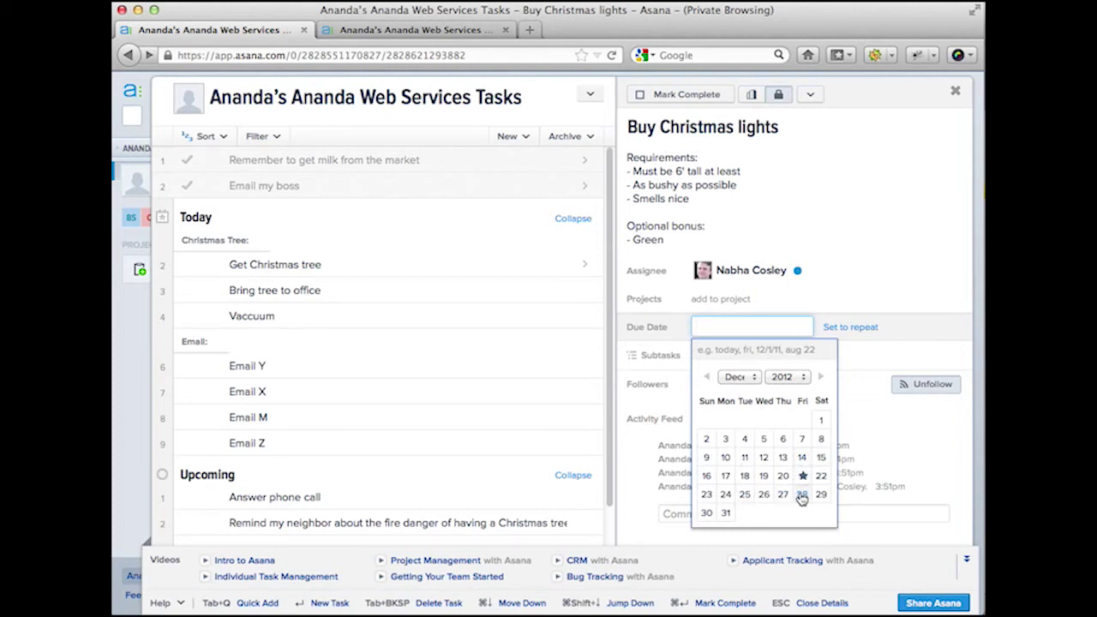
left_click(703, 497)
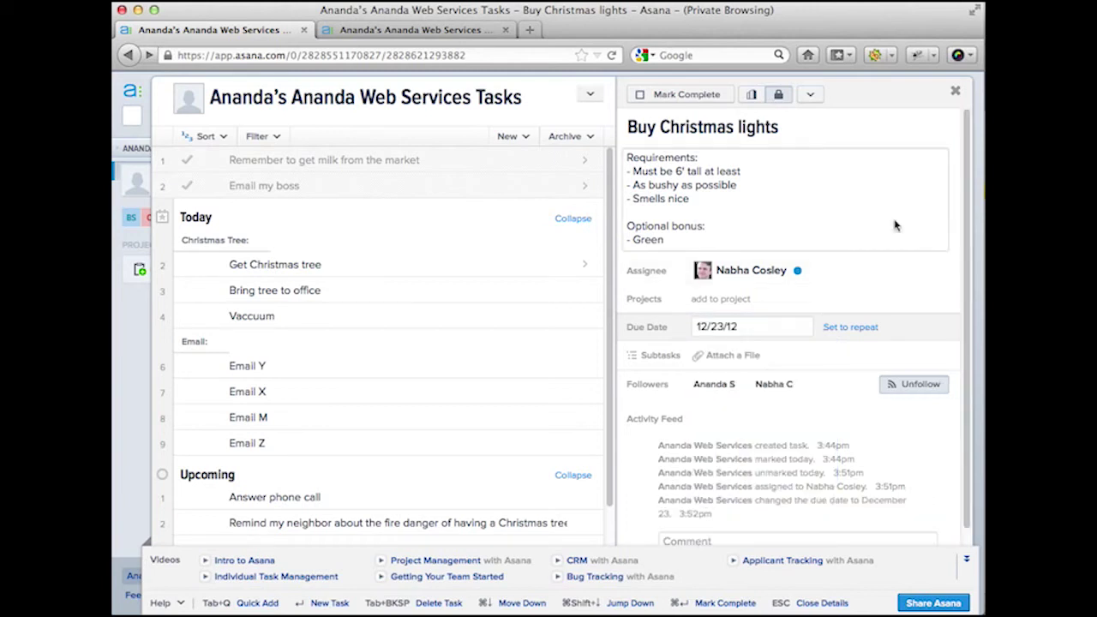
scroll(894, 225, "down", 1)
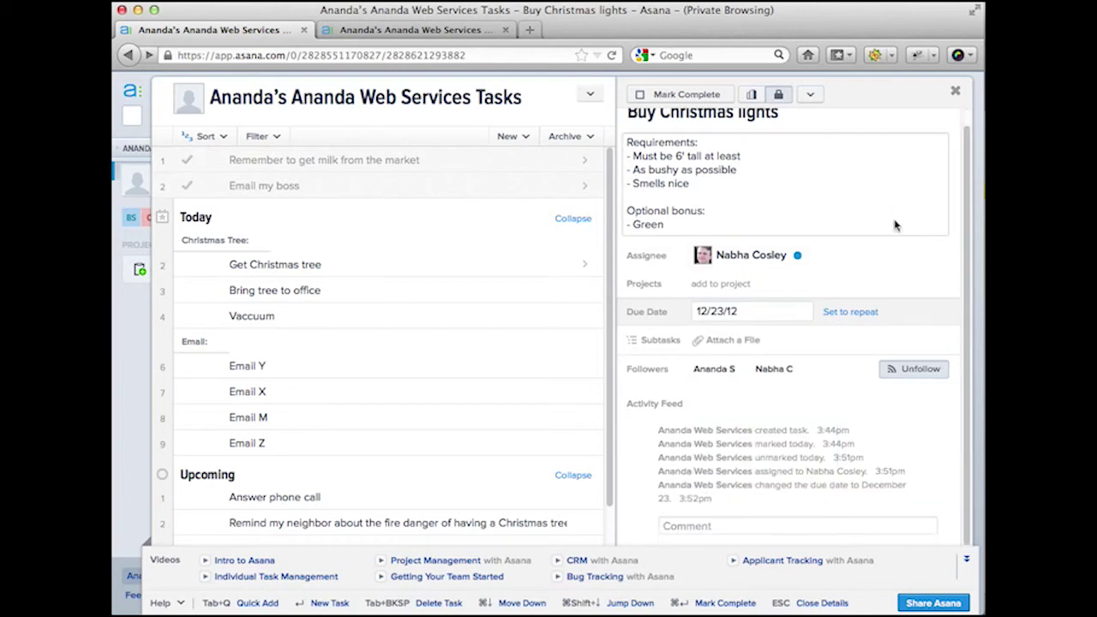
left_click(634, 512)
mouse_move(742, 313)
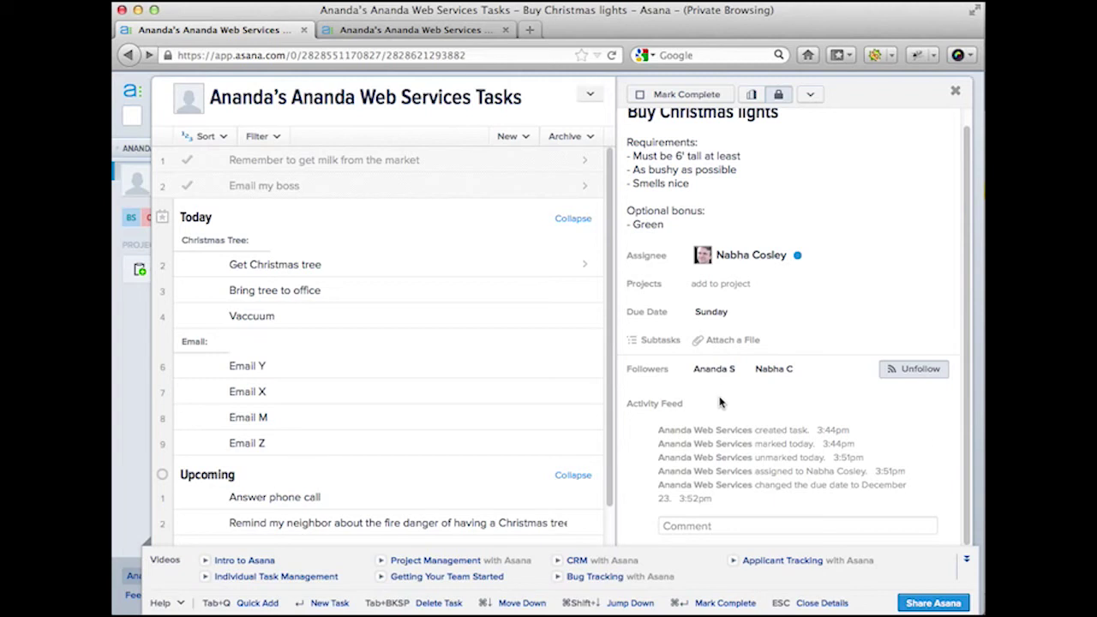
- Post a comment saying it would be nice before Sunday, the last day it's useful
left_click(690, 525)
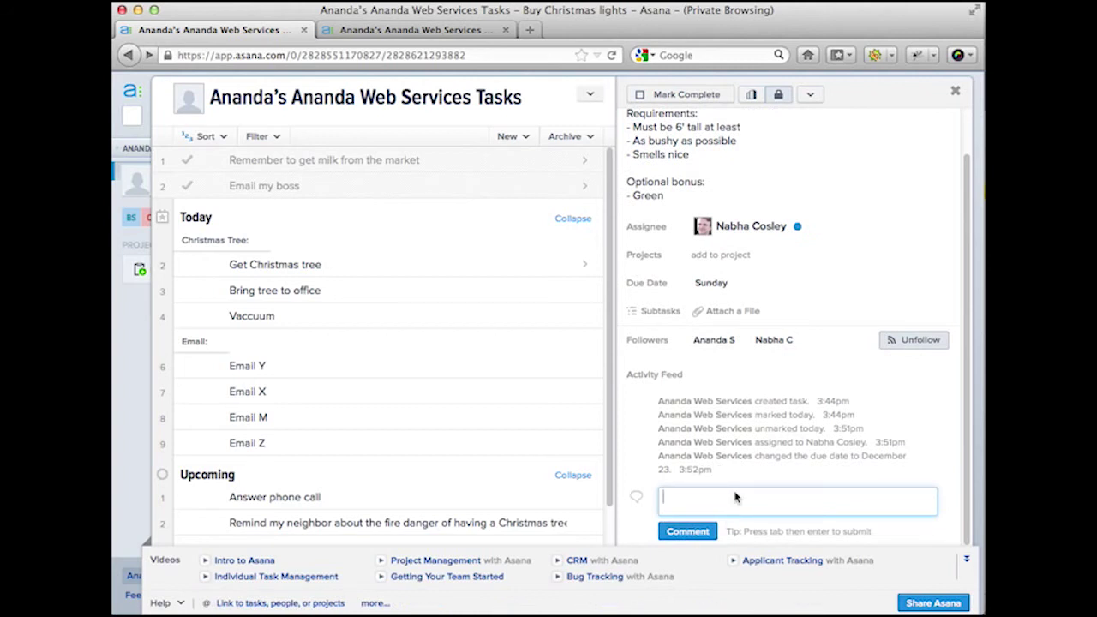
type("It would be nice to have it before S")
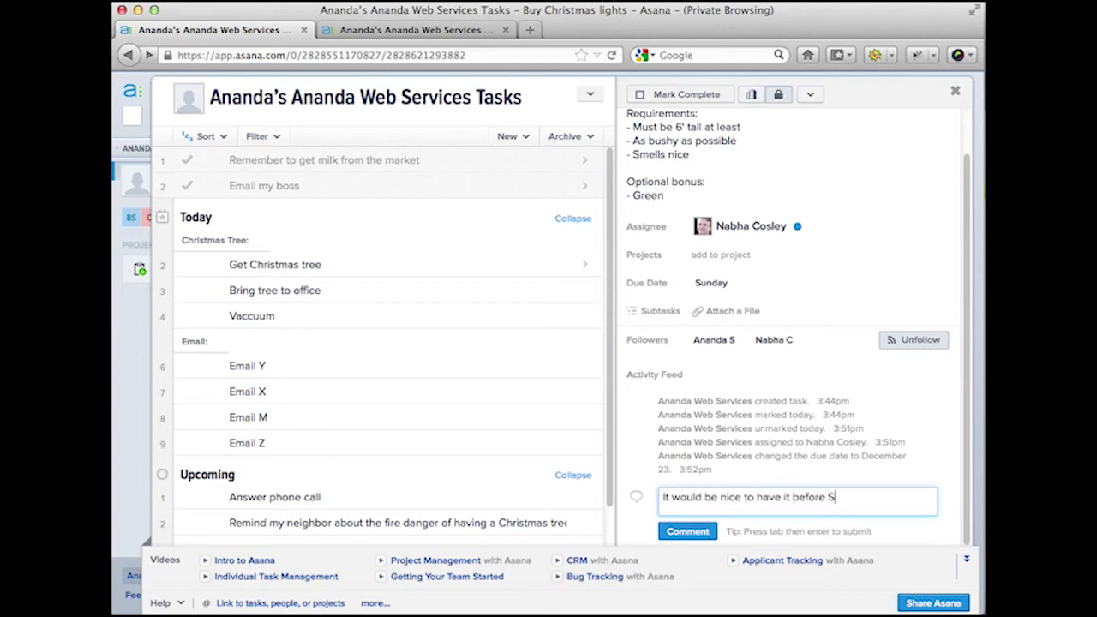
type("unday, but that's the")
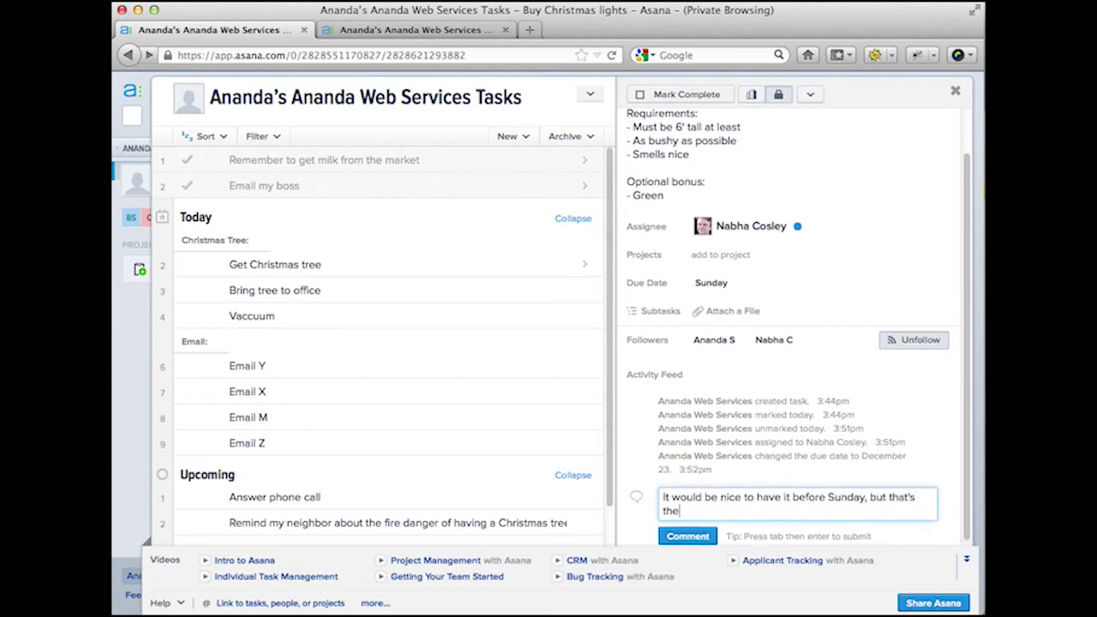
type(" last day it would ")
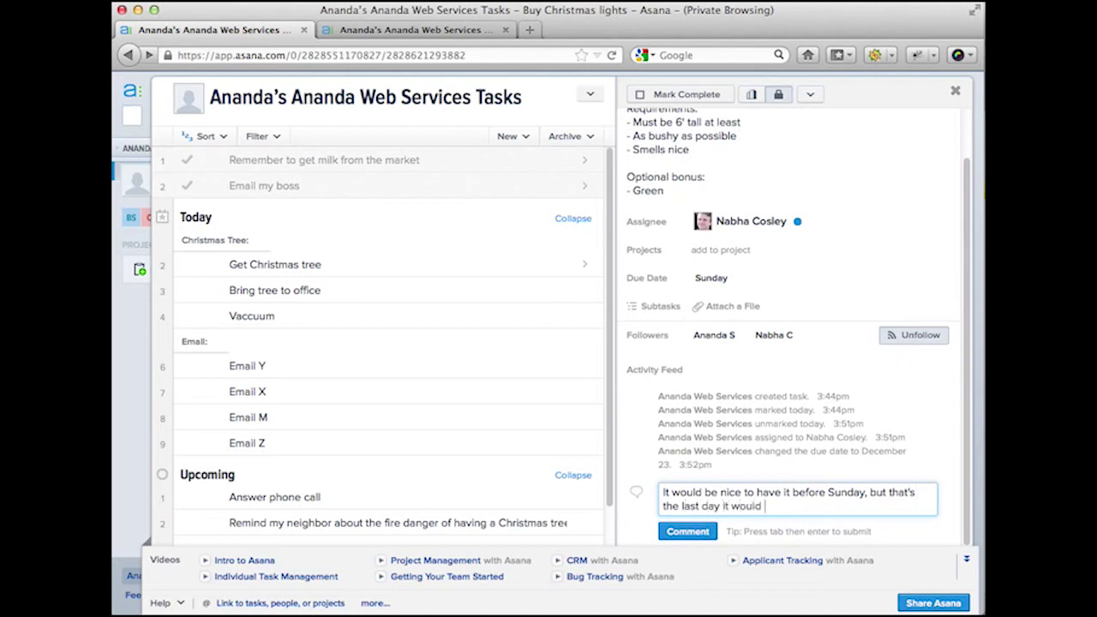
type("be useful")
key("Tab")
key("Return")
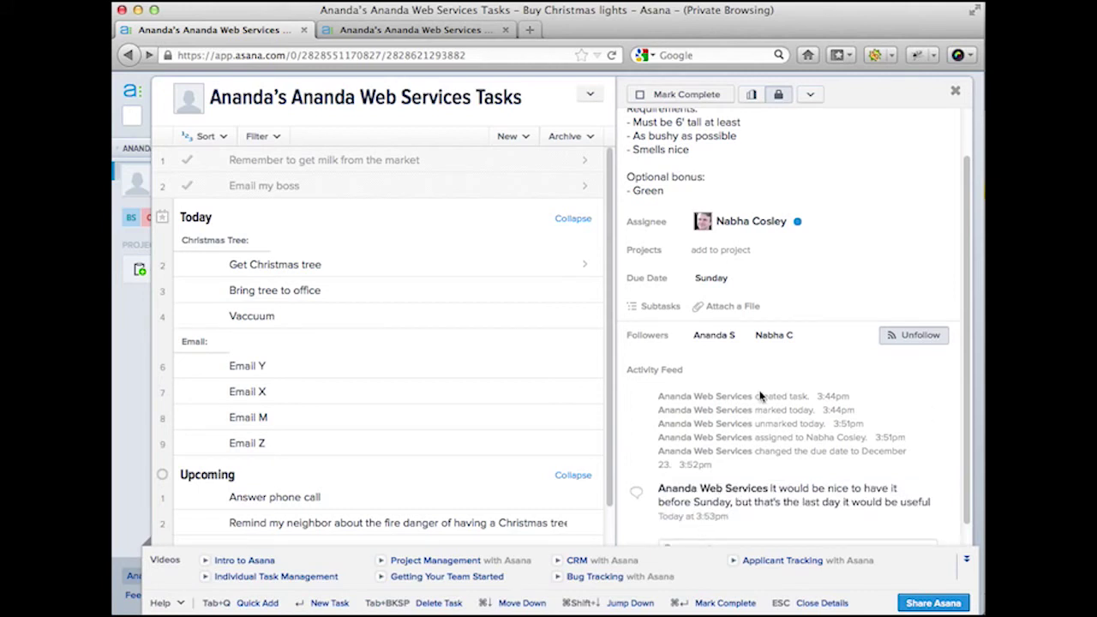
scroll(759, 395, "down", 1)
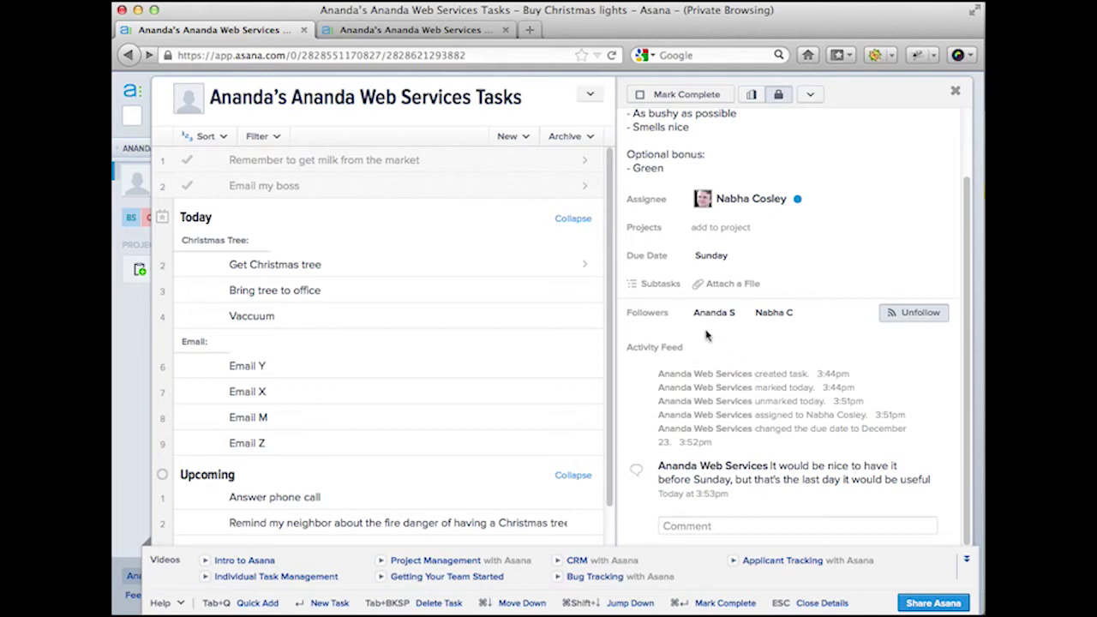
mouse_move(670, 319)
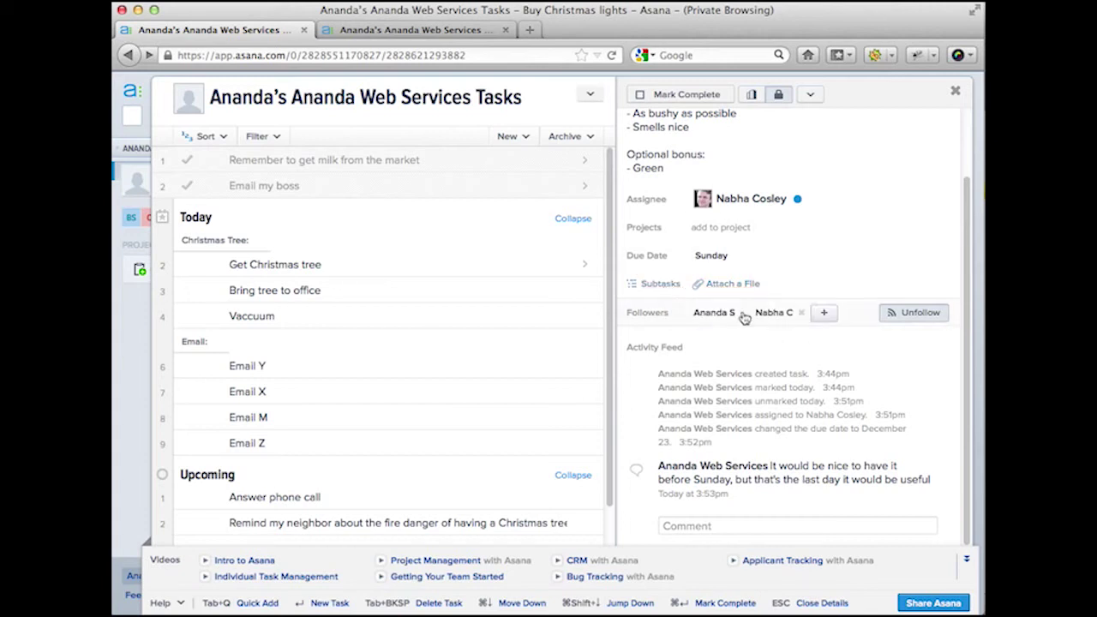
scroll(765, 171, "up", 2)
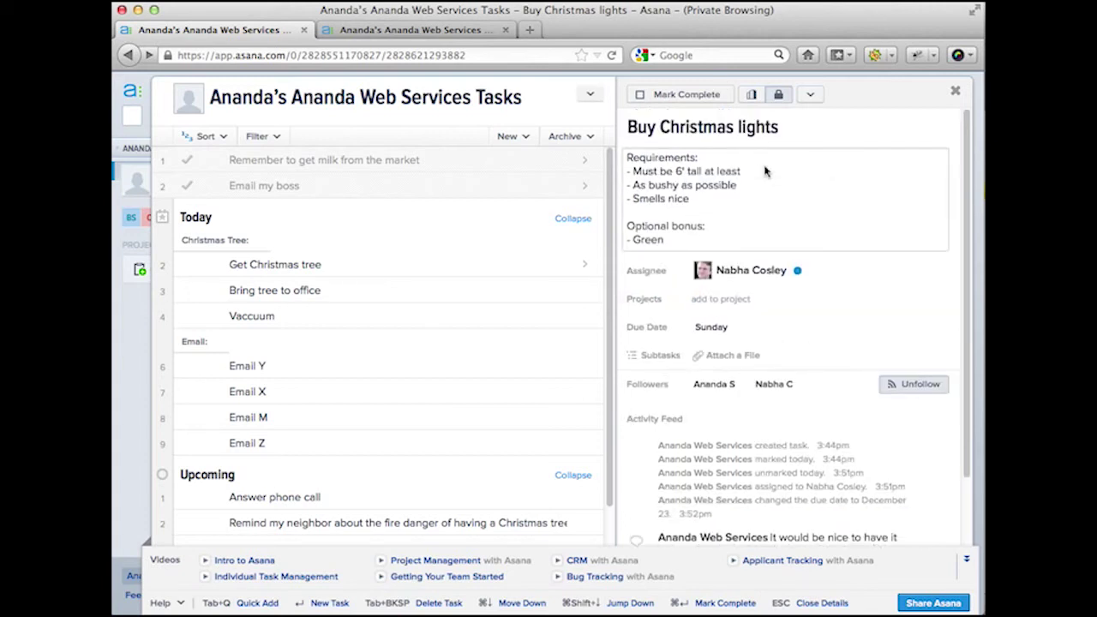
- Review the task description, then unfollow the Buy Christmas lights task
left_click(705, 179)
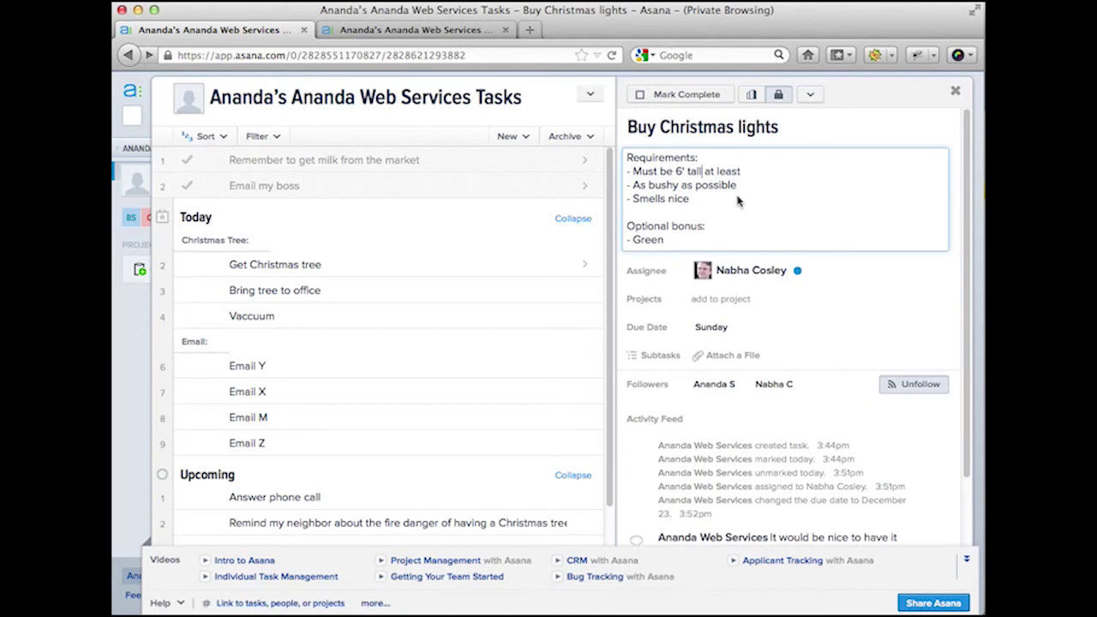
scroll(651, 425, "down", 2)
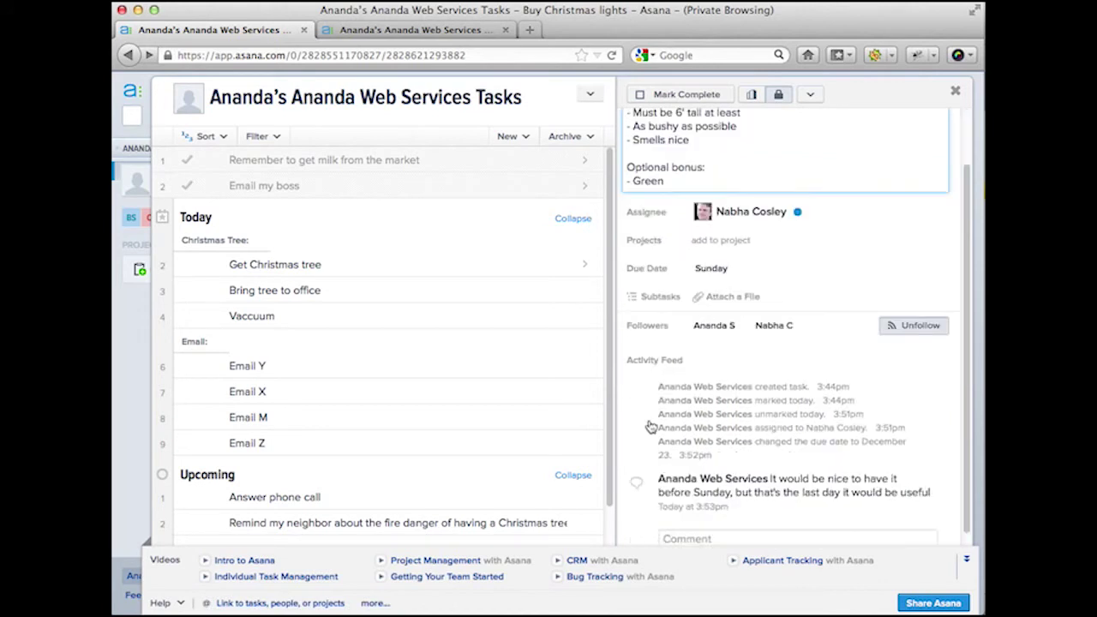
left_click(771, 346)
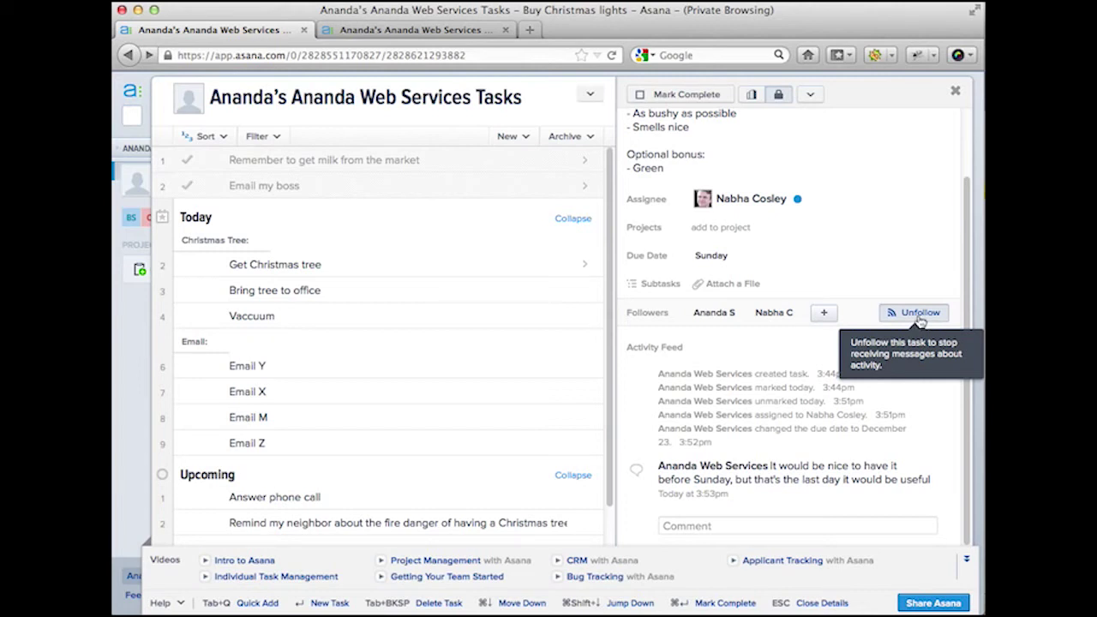
left_click(918, 315)
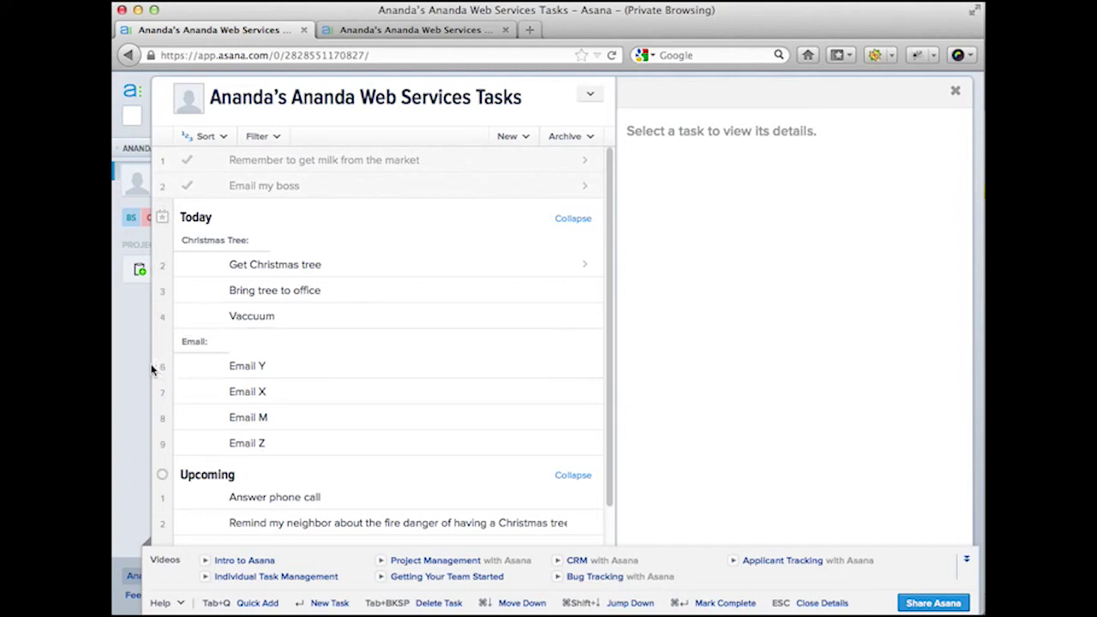
- Open Bring tree to office and enter an outside e-mail address as a new follower
mouse_move(140, 367)
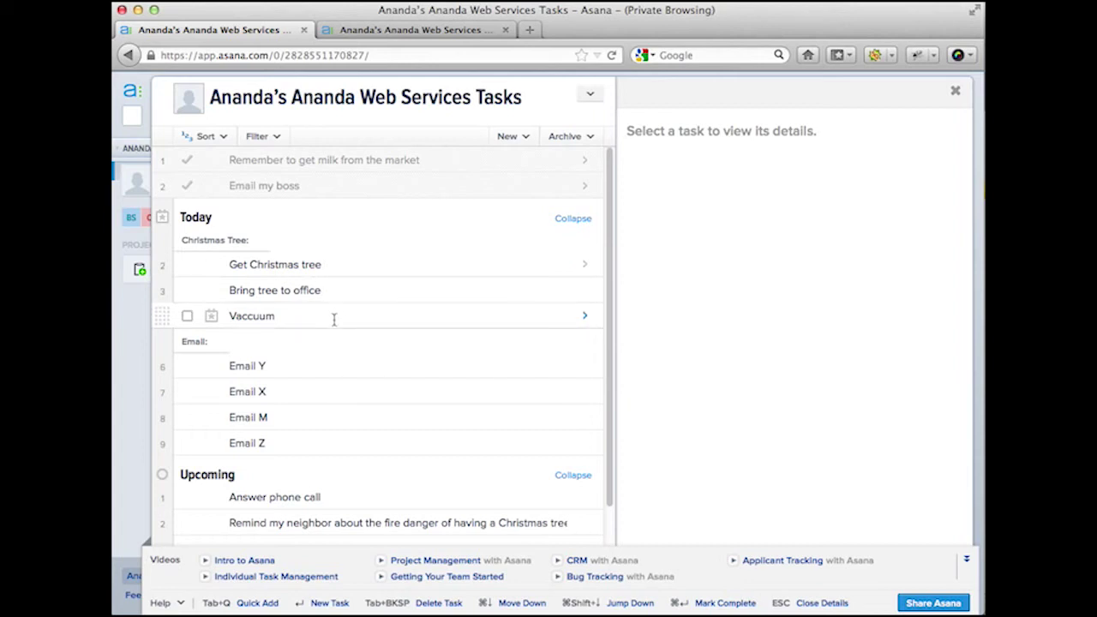
left_click(335, 289)
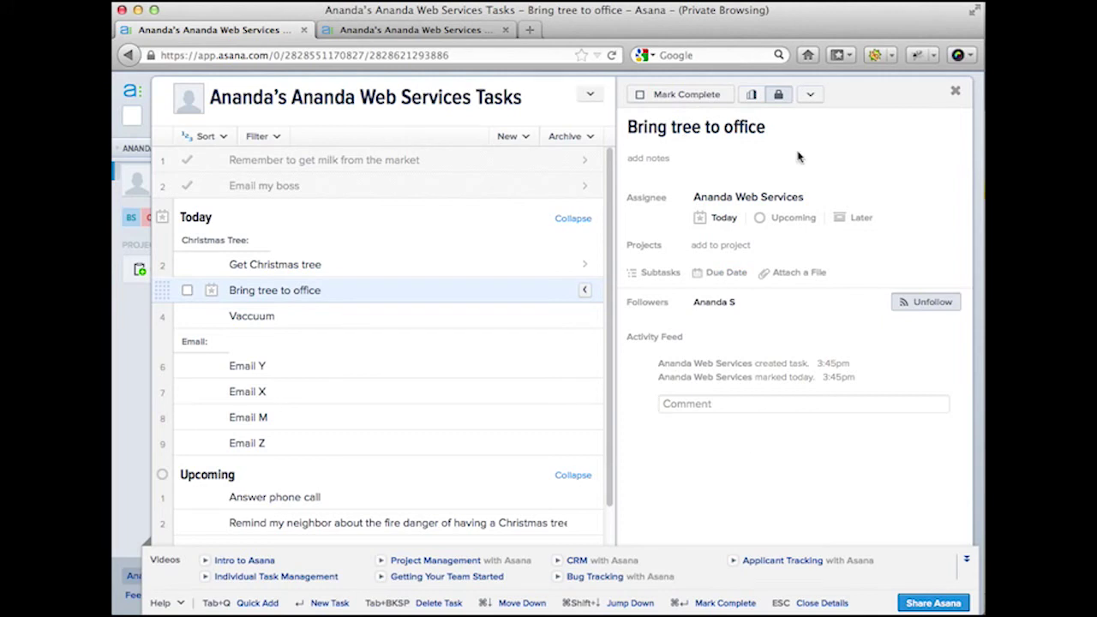
left_click(811, 95)
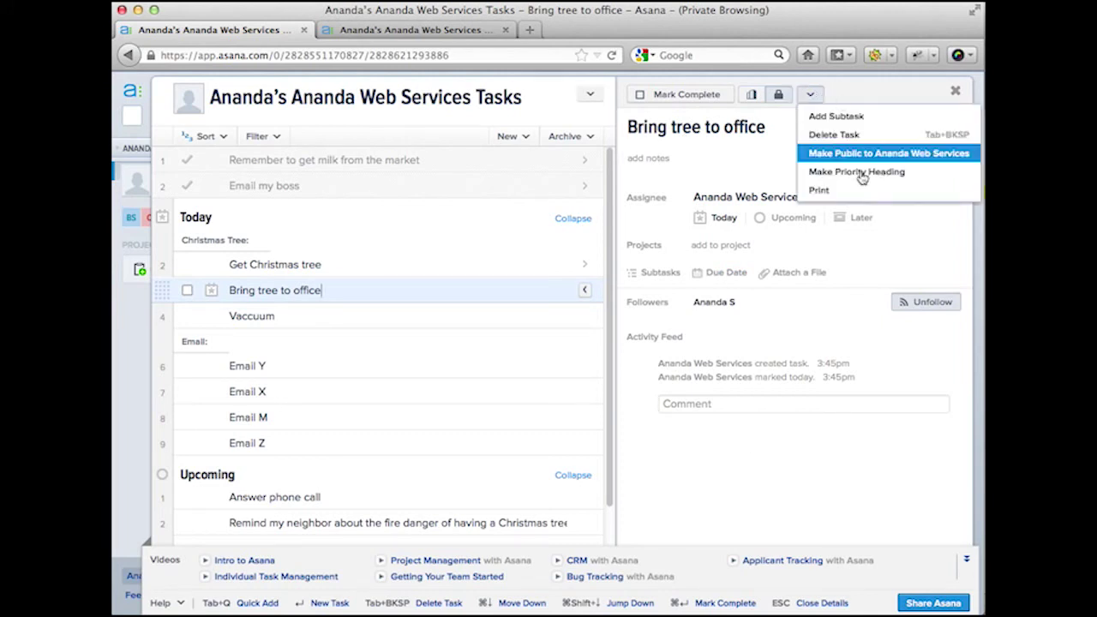
left_click(765, 303)
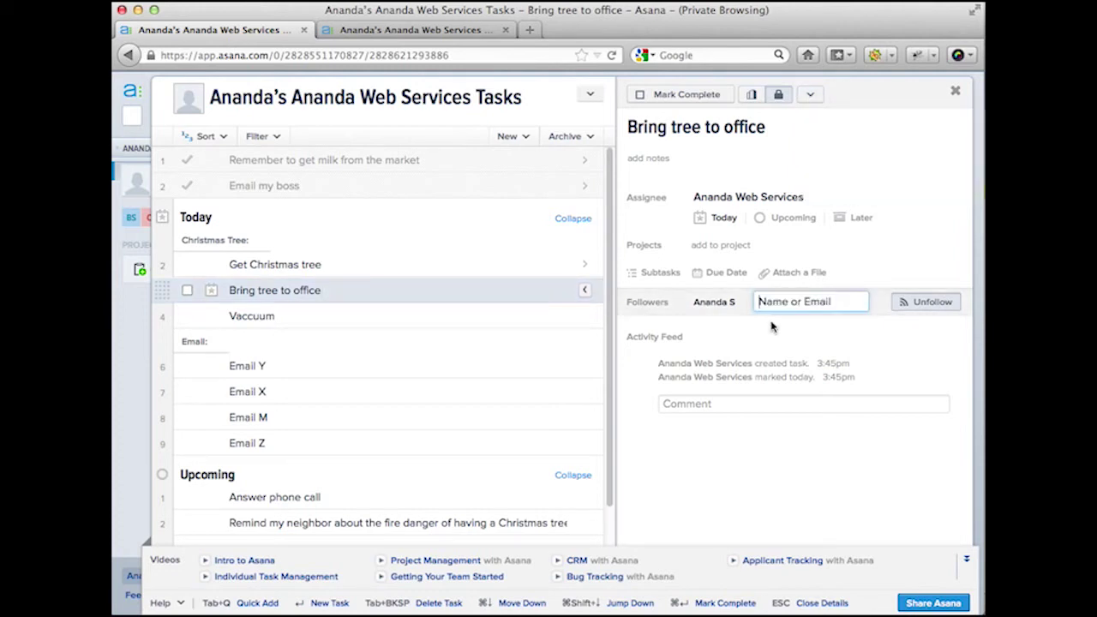
type("imaginary_email")
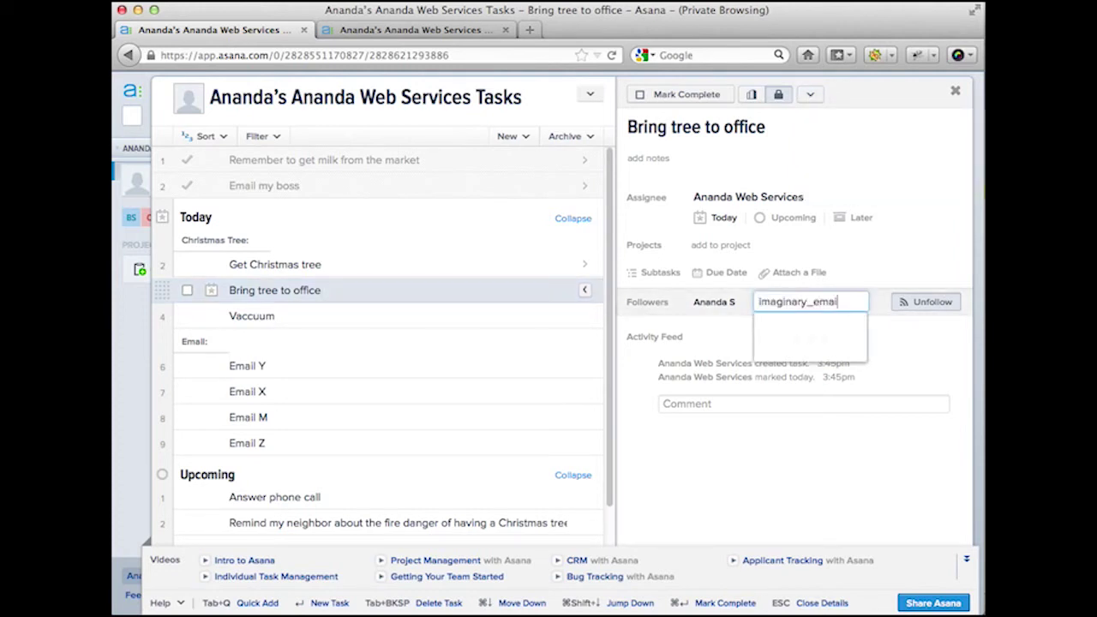
type("@gmail.com")
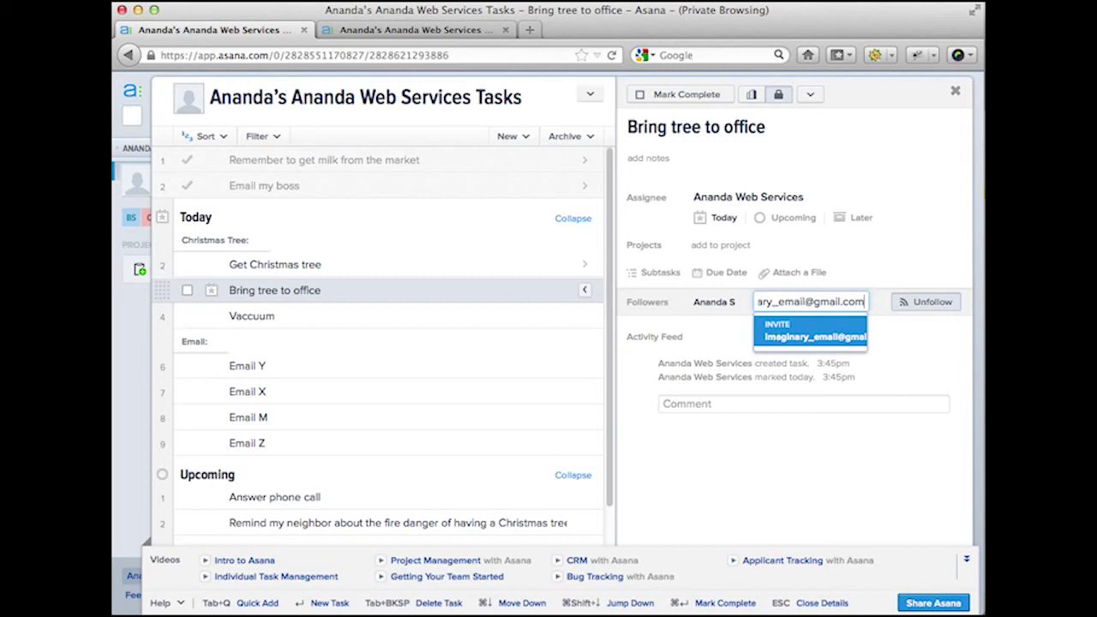
key("super+Tab")
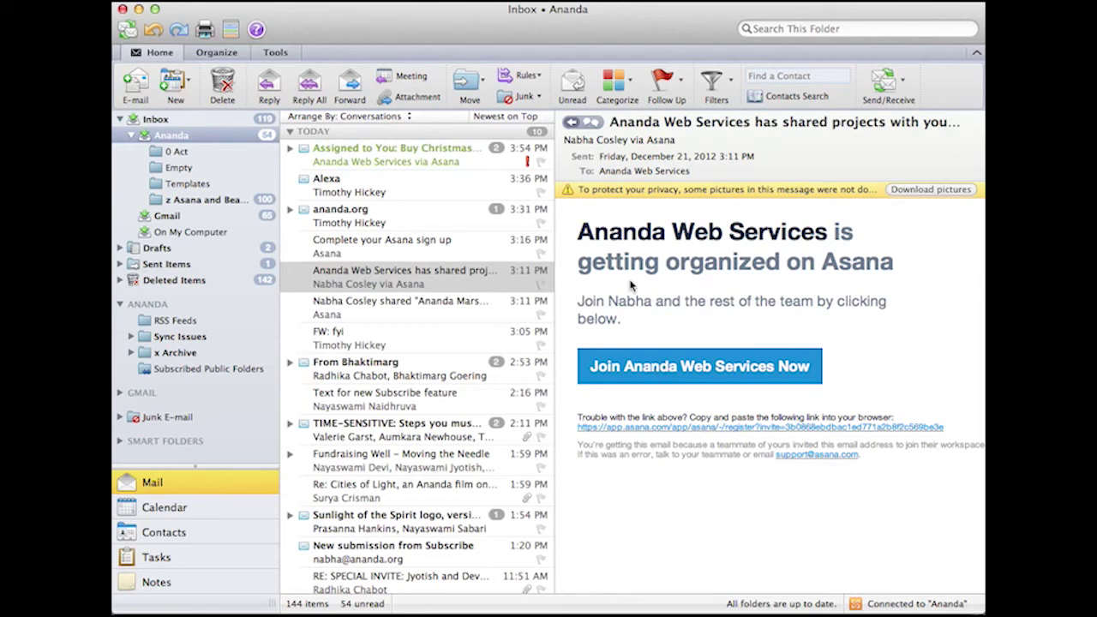
- Read the Ananda Mars project-shared email and the workspace invitation email in the Outlook inbox
left_click(427, 313)
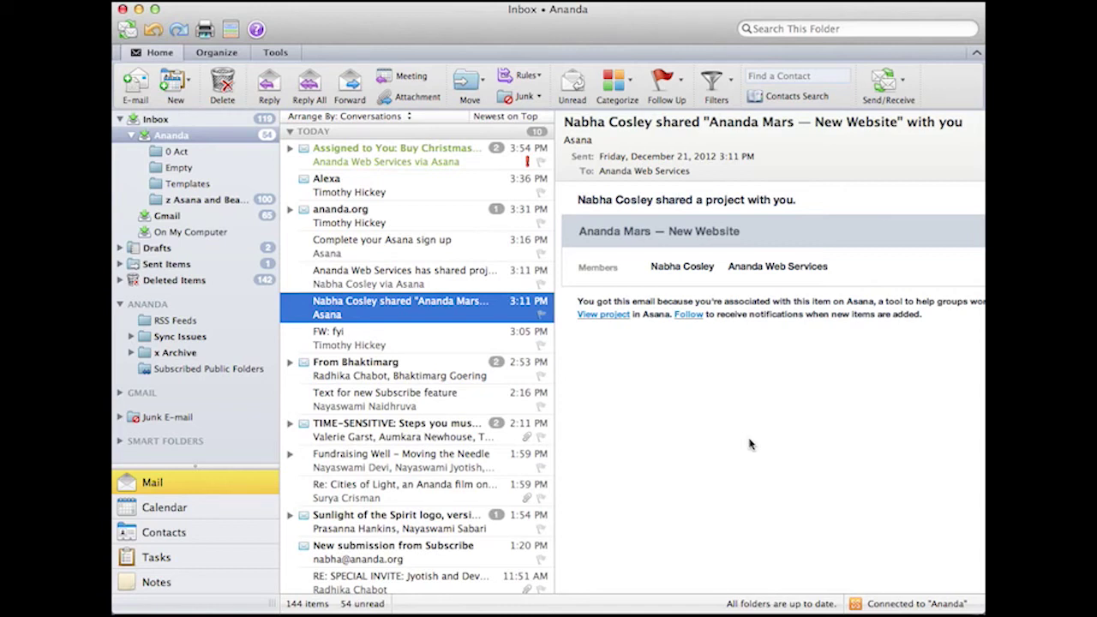
left_click(460, 279)
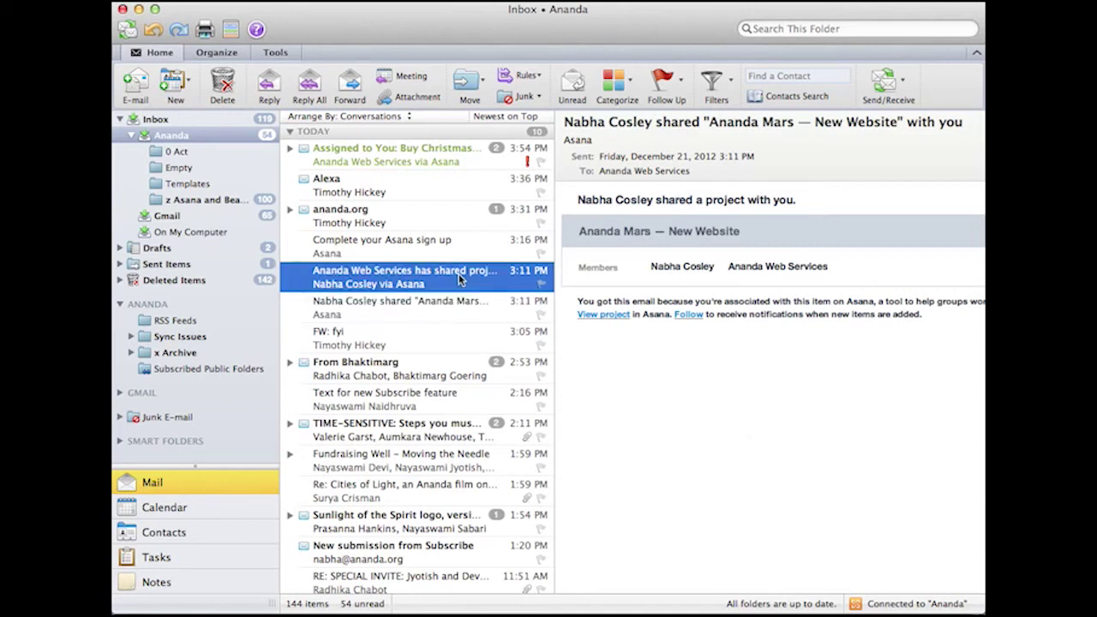
left_click(440, 314)
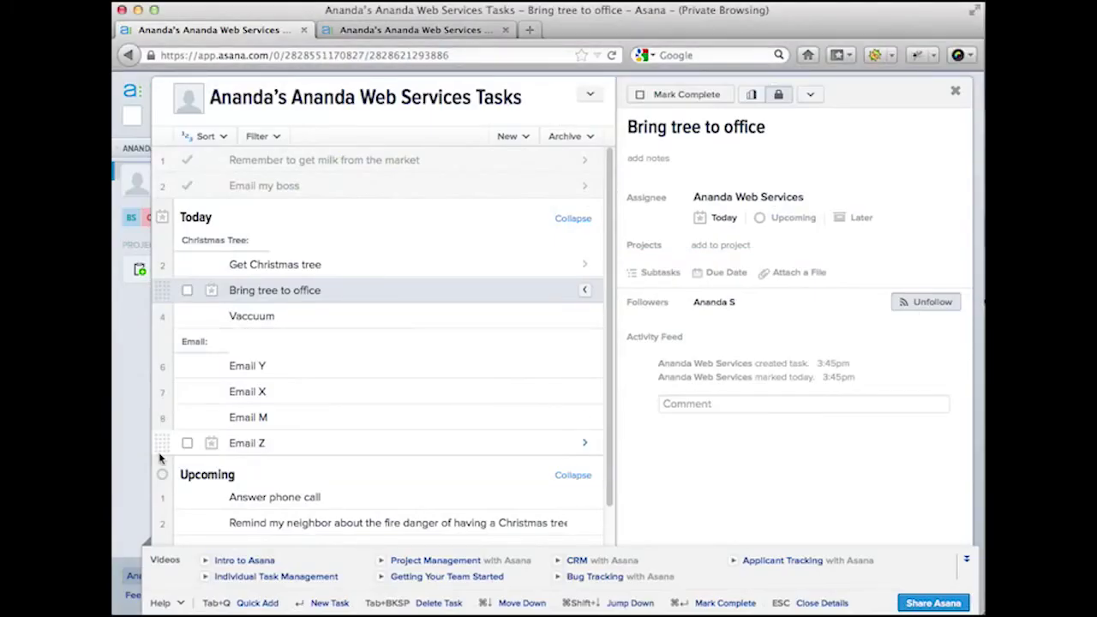
- Reopen Bring tree to office, then open account settings from the sidebar's account menu
mouse_move(142, 472)
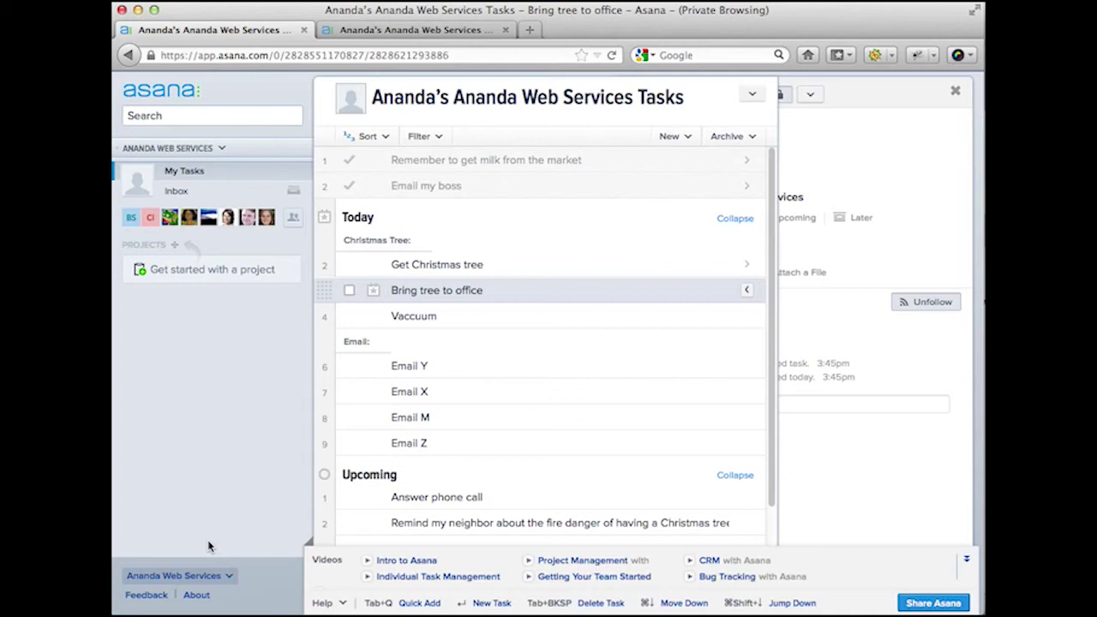
left_click(342, 288)
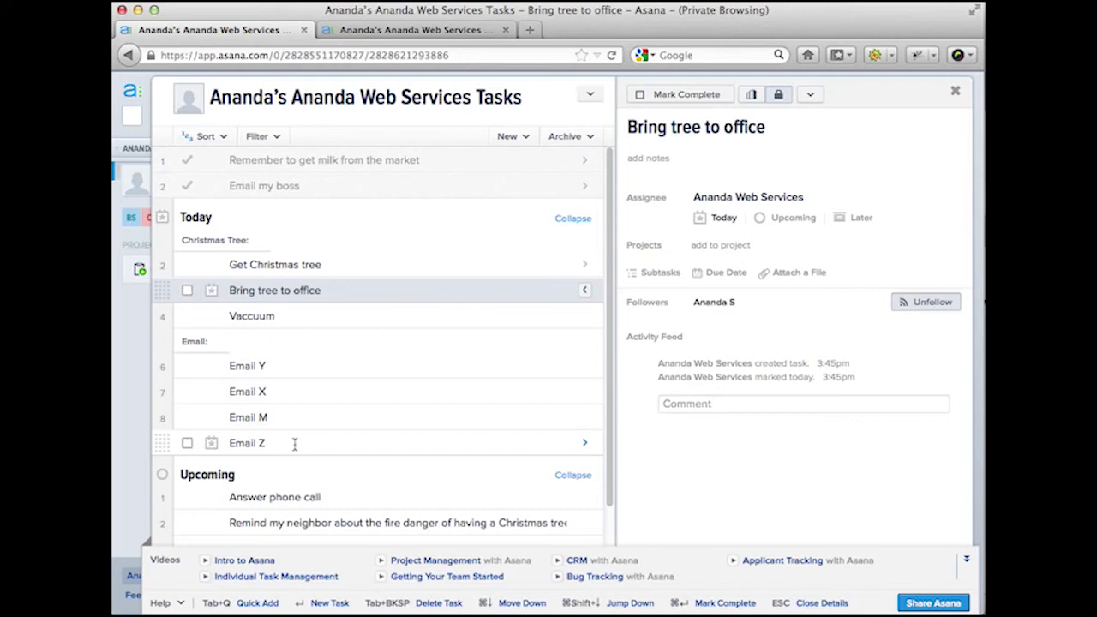
mouse_move(141, 431)
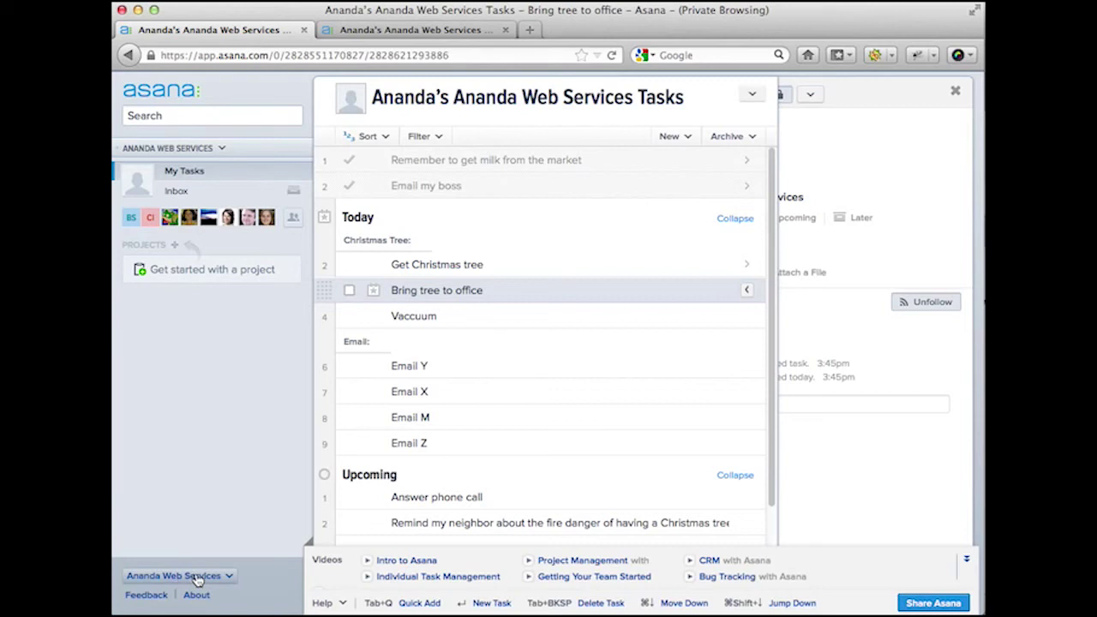
left_click(197, 580)
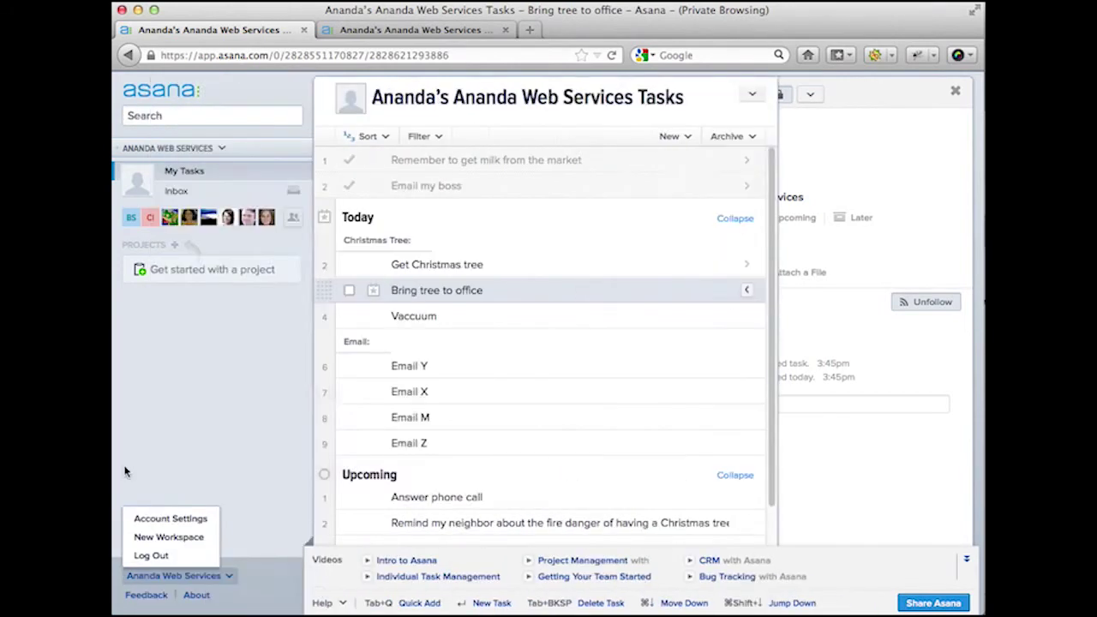
left_click(129, 473)
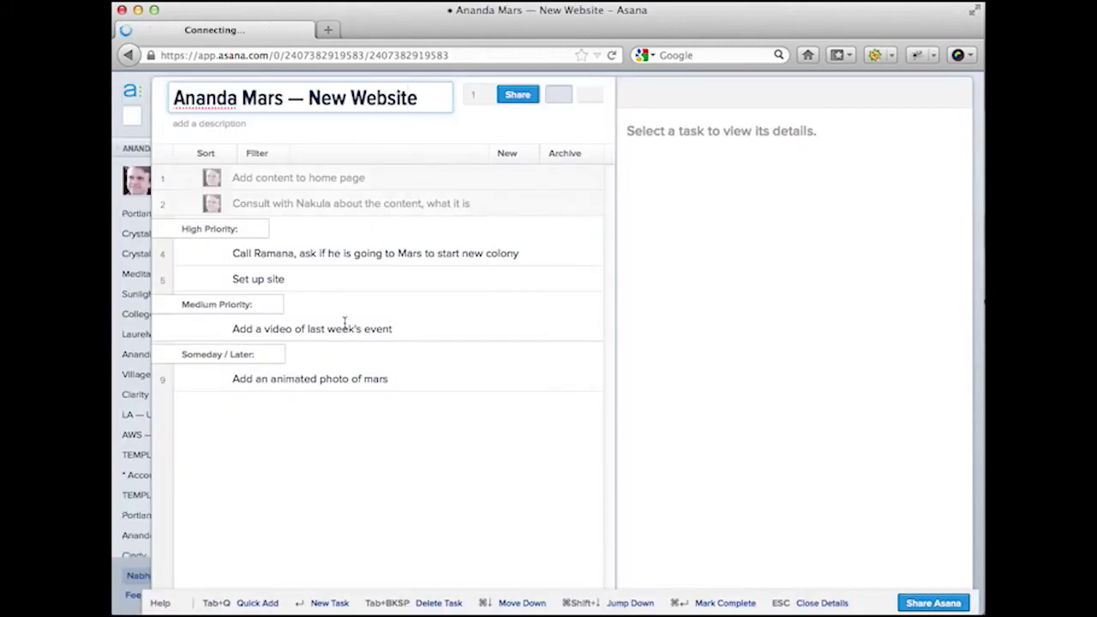
left_click(146, 583)
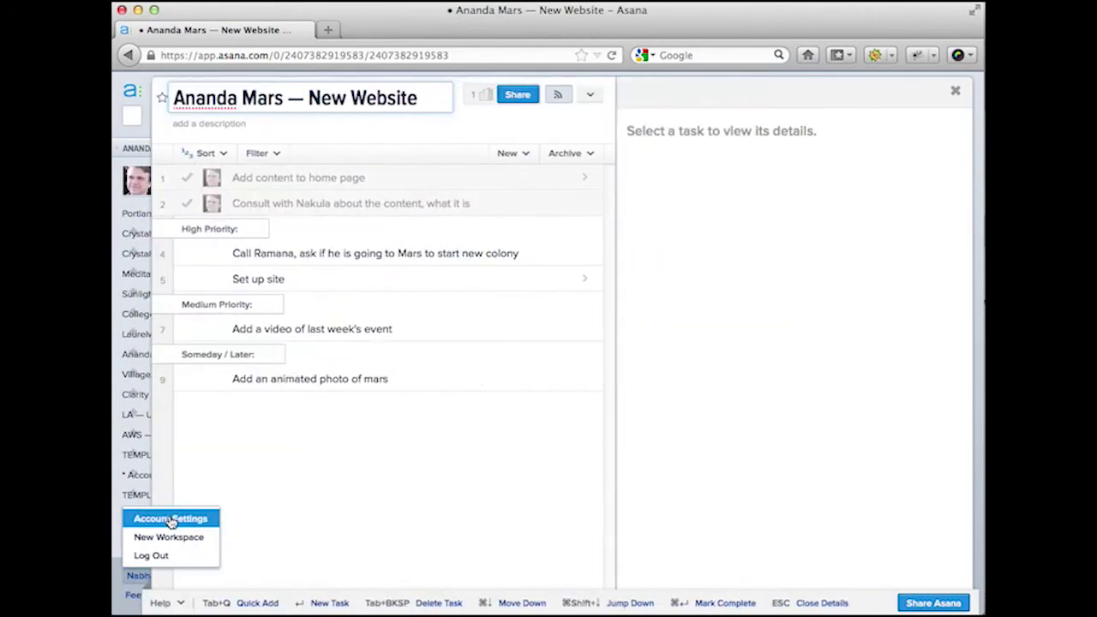
left_click(170, 519)
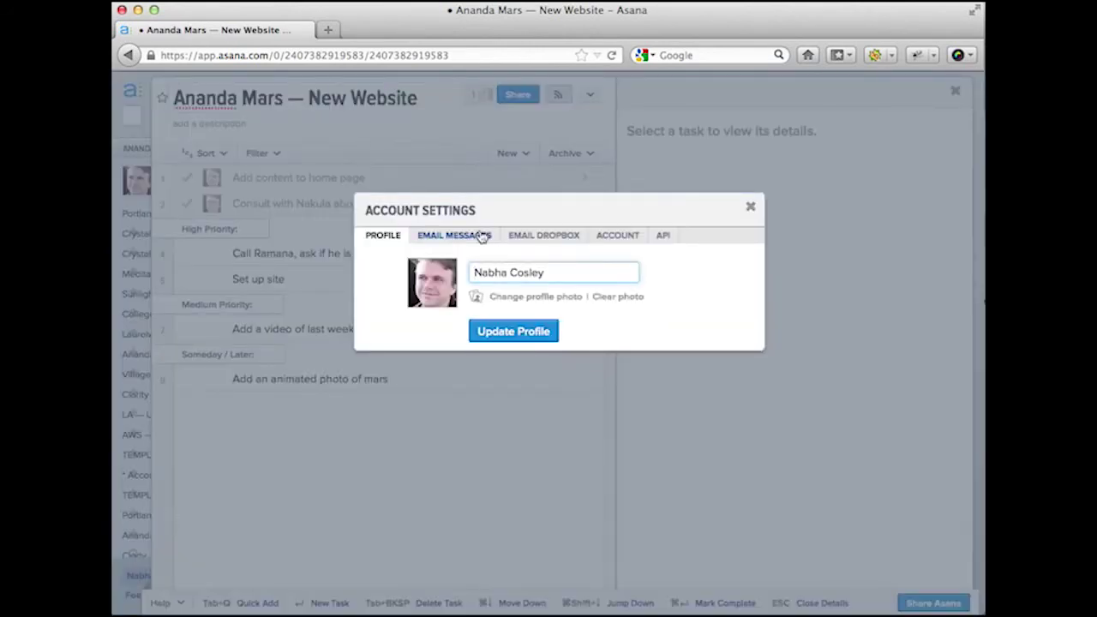
- In Email settings, turn off Reminder e-mails and toggle Activity e-mails for Ananda Web Services
left_click(481, 237)
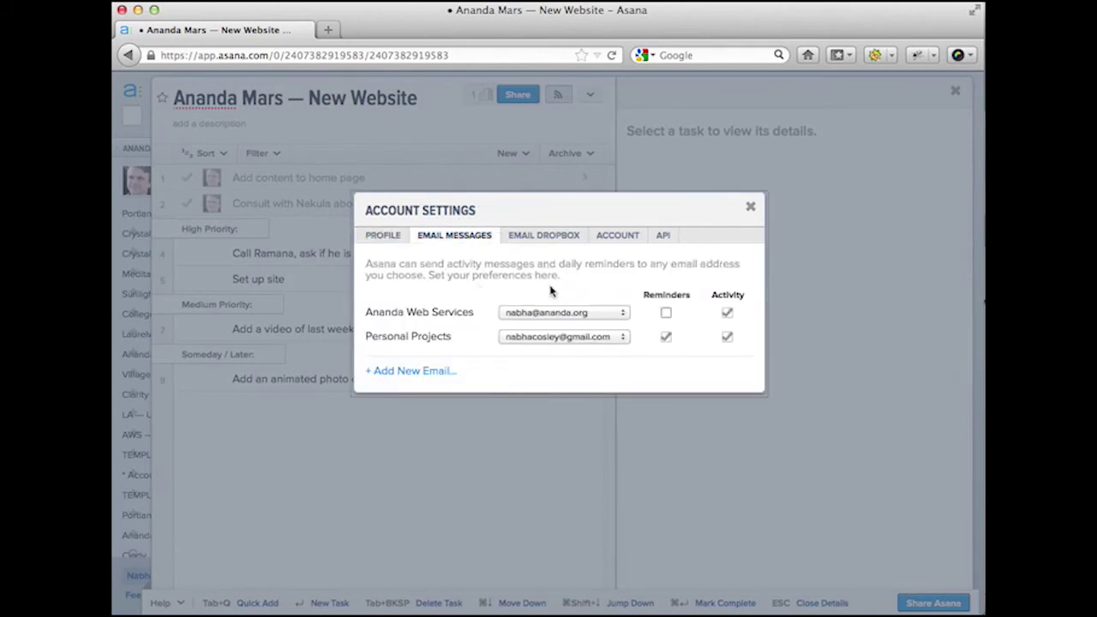
left_click(667, 313)
left_click(728, 313)
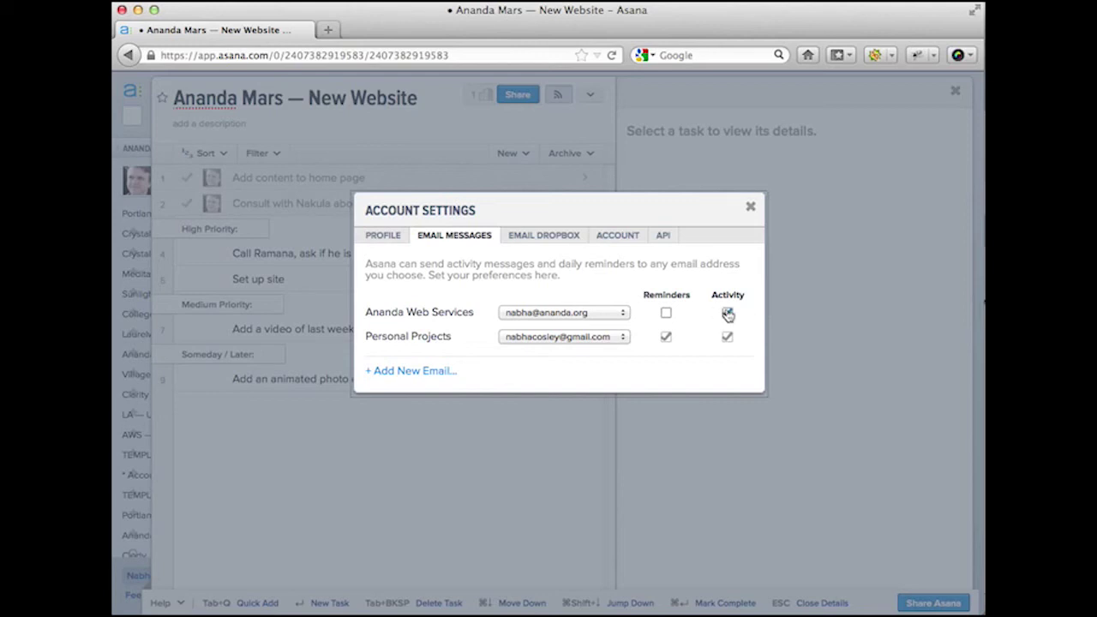
- Close Account Settings and open Buy Christmas lights from the Ananda Web Services inbox
left_click(750, 207)
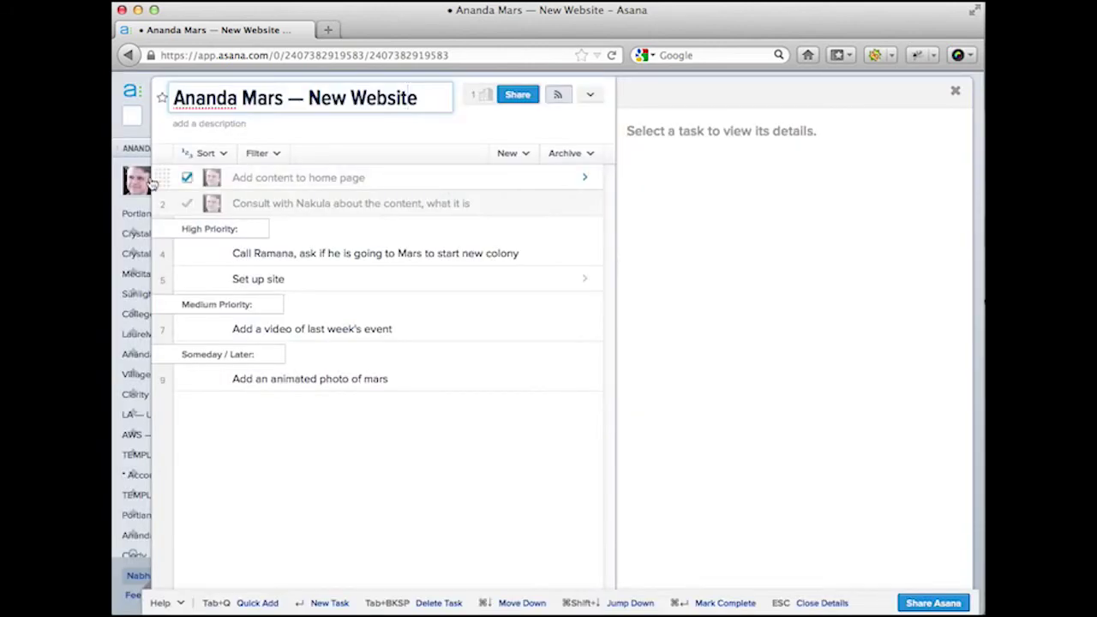
mouse_move(142, 188)
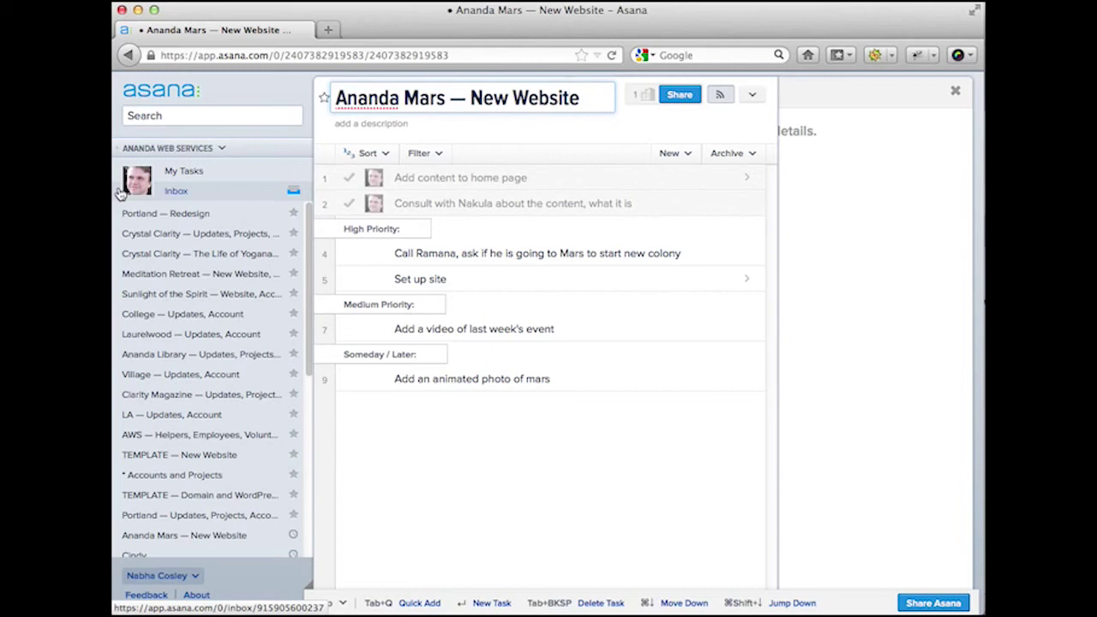
left_click(120, 193)
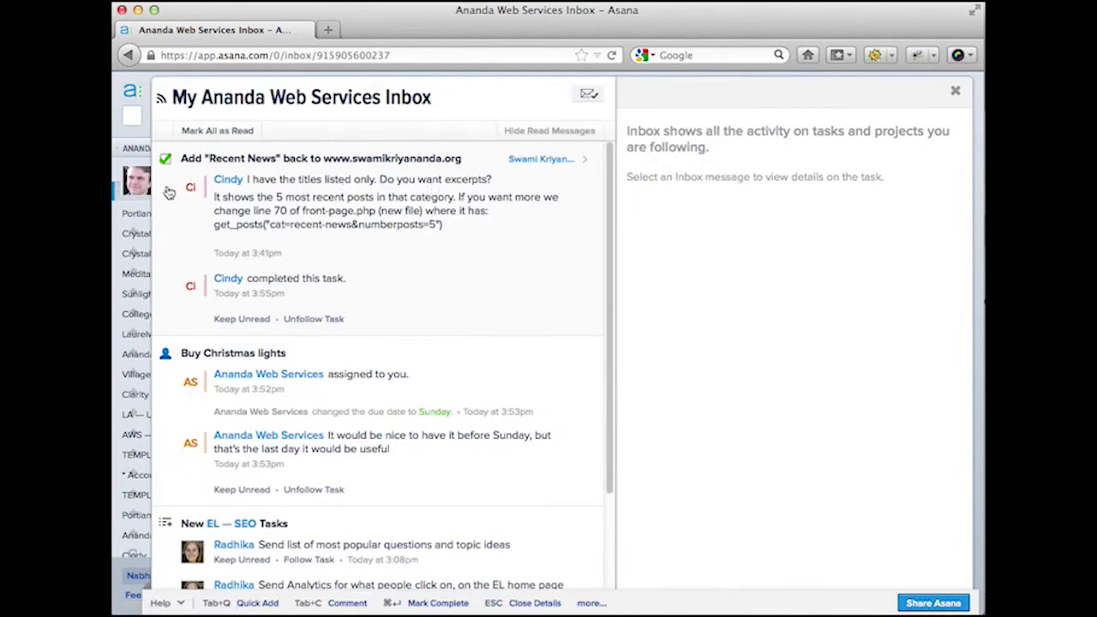
scroll(363, 326, "down", 3)
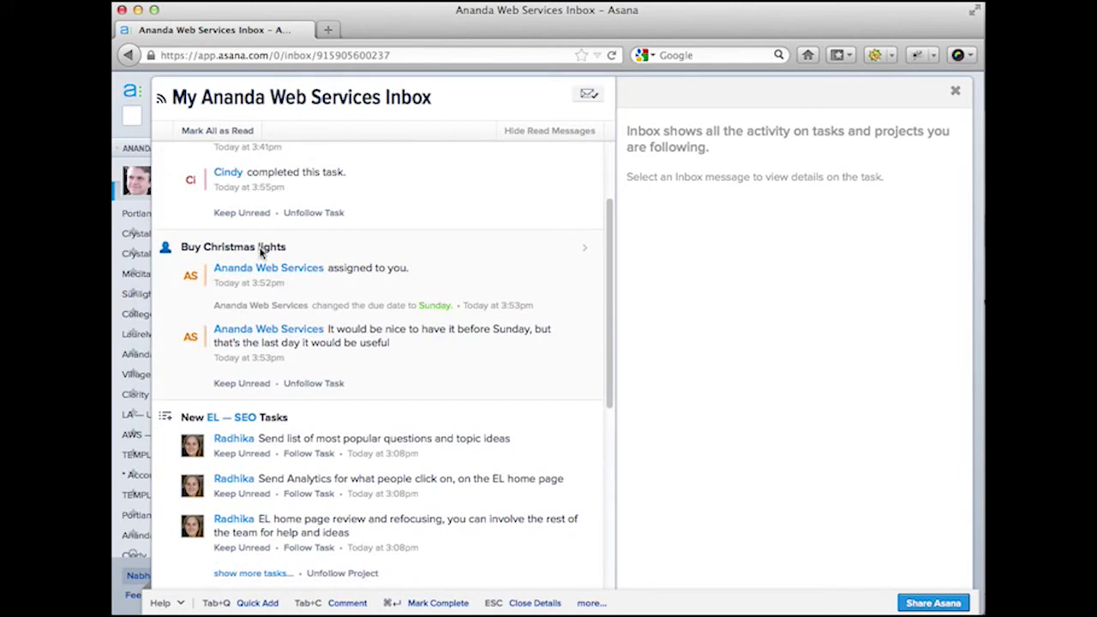
left_click(377, 283)
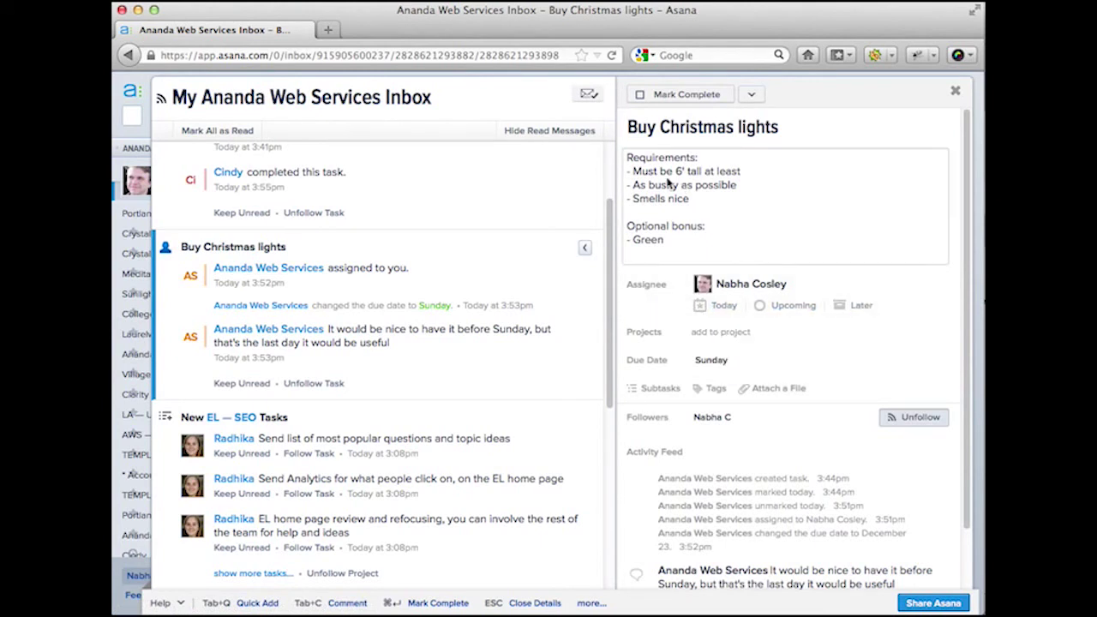
- Comment 'Sorry, I don't have time, can we find someone else?' on the task
scroll(677, 339, "down", 2)
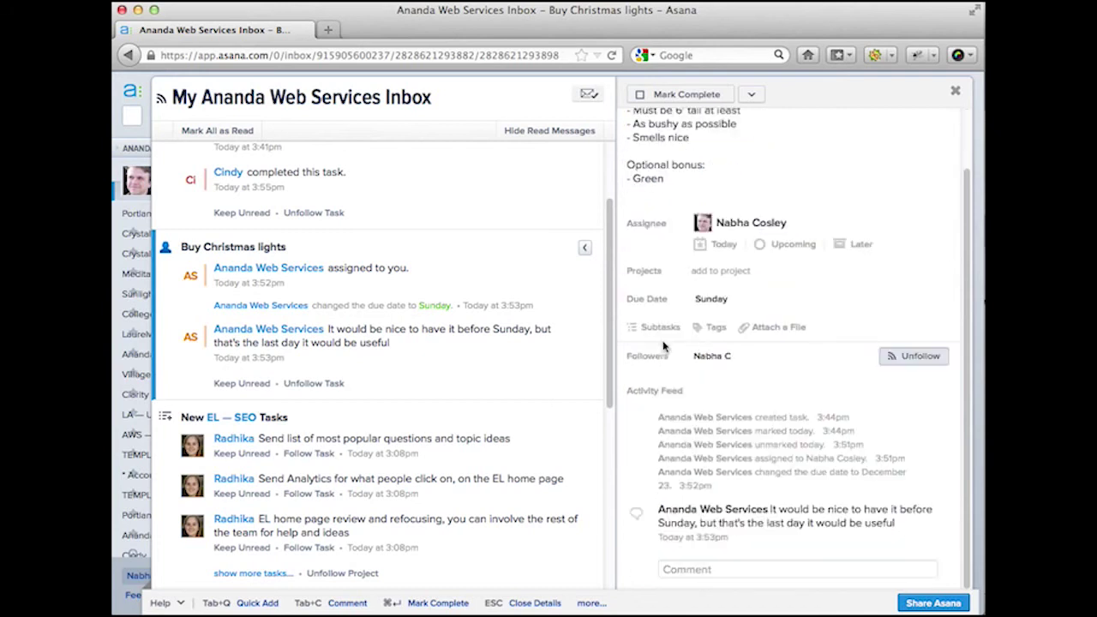
left_click(681, 570)
type("Sorry")
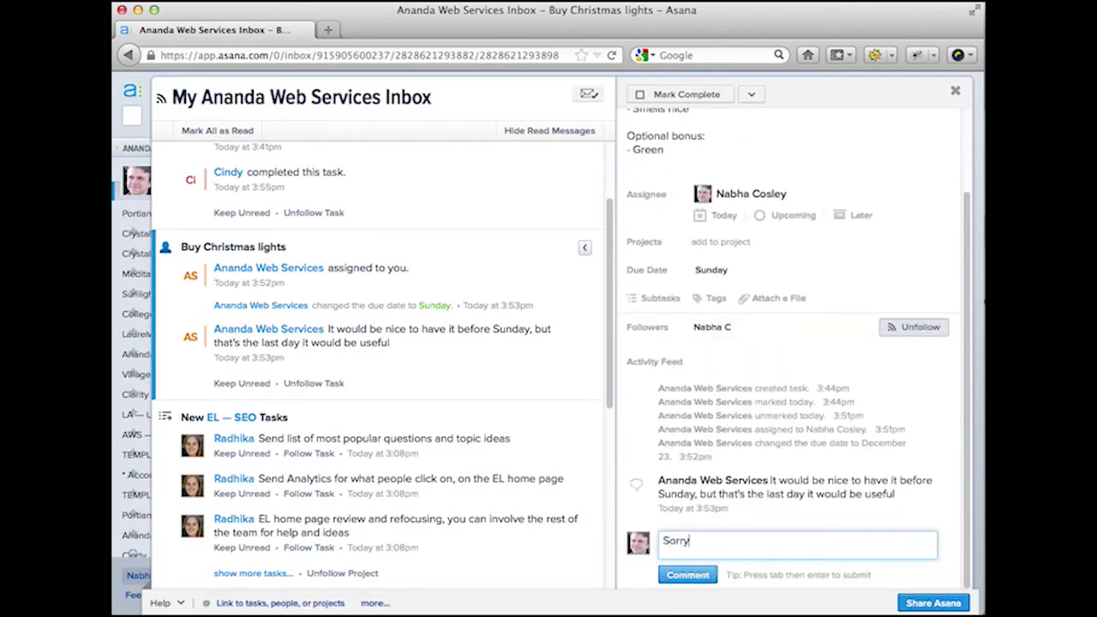
type(", I don't have time")
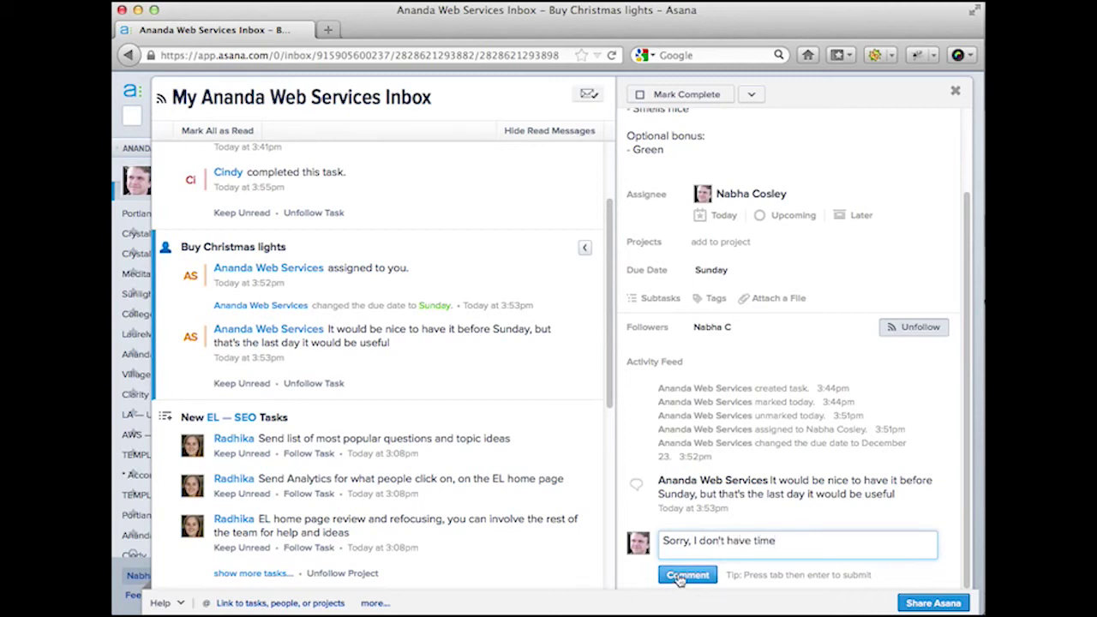
type(", can we find someone else?")
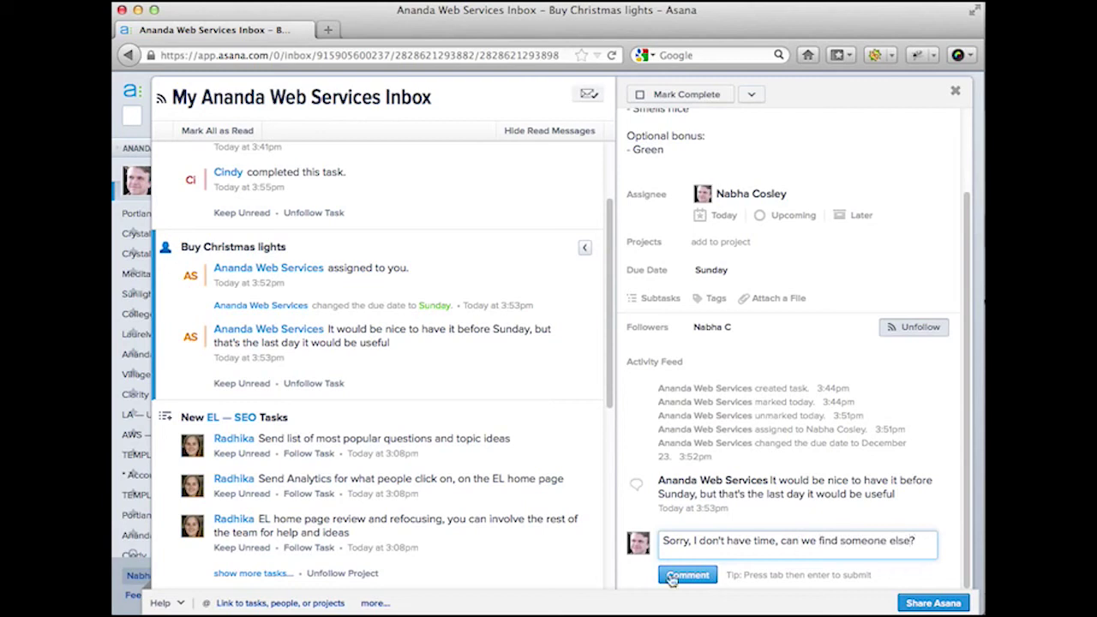
left_click(671, 576)
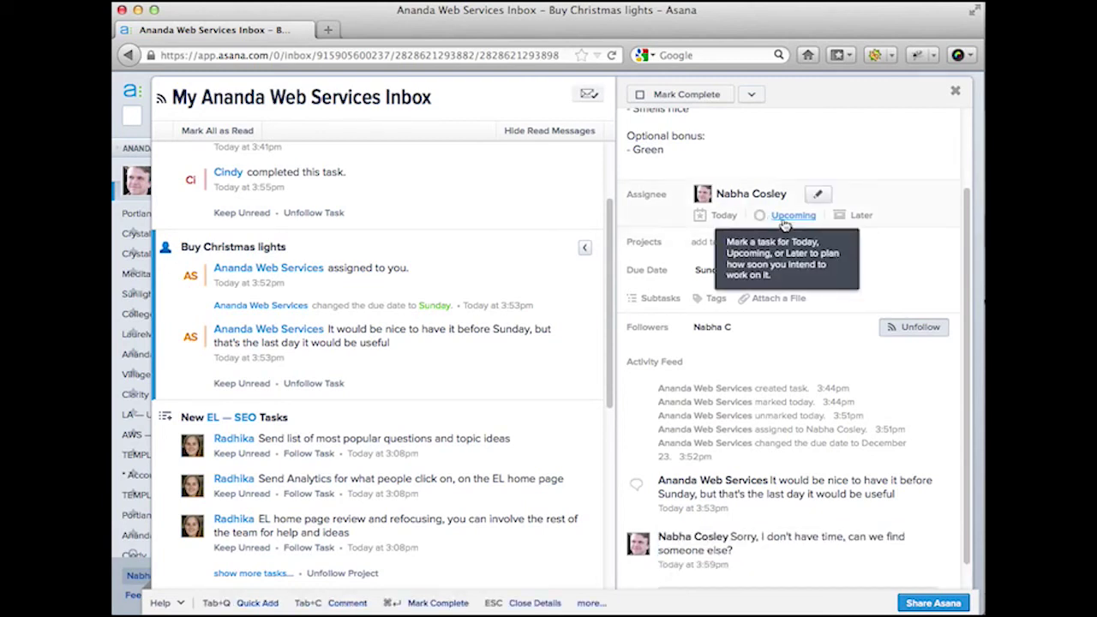
- Change the task's assignee to Ananda Web Services after searching 'Ananda Web'
left_click(820, 195)
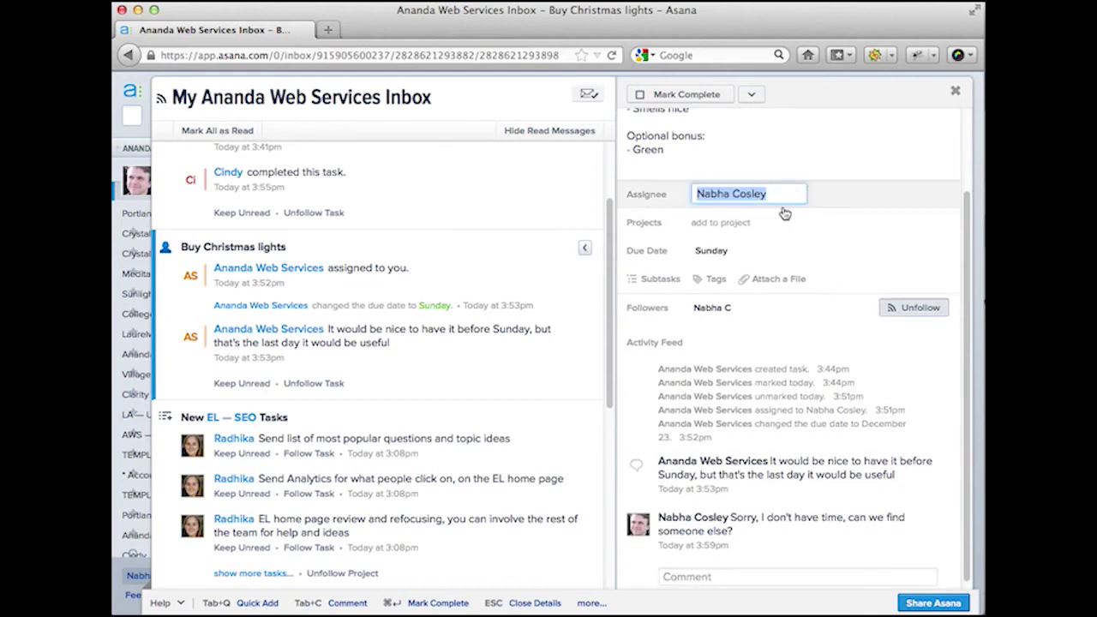
type("Ananda Web")
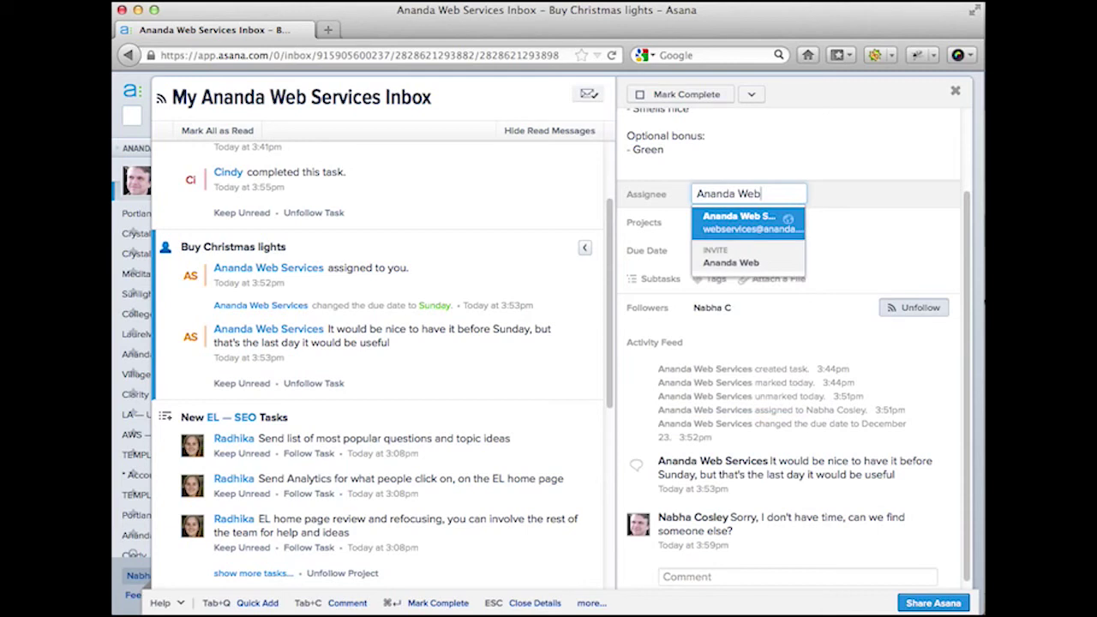
mouse_move(787, 221)
left_click(765, 223)
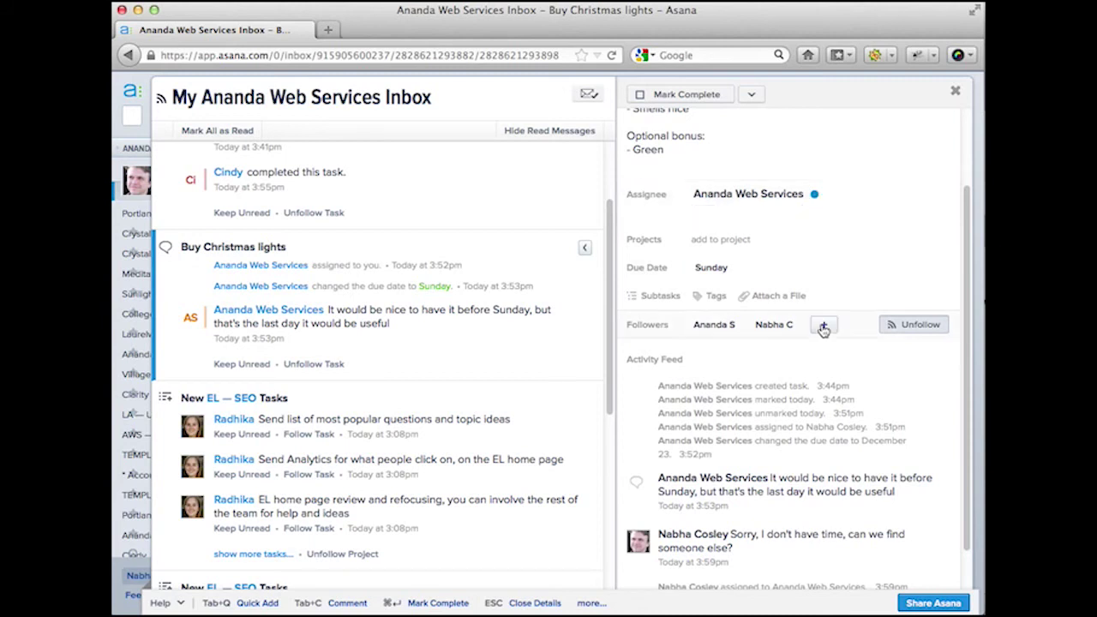
- Invite an outside e-mail address as a follower with Only This Task (Guest) access
left_click(822, 327)
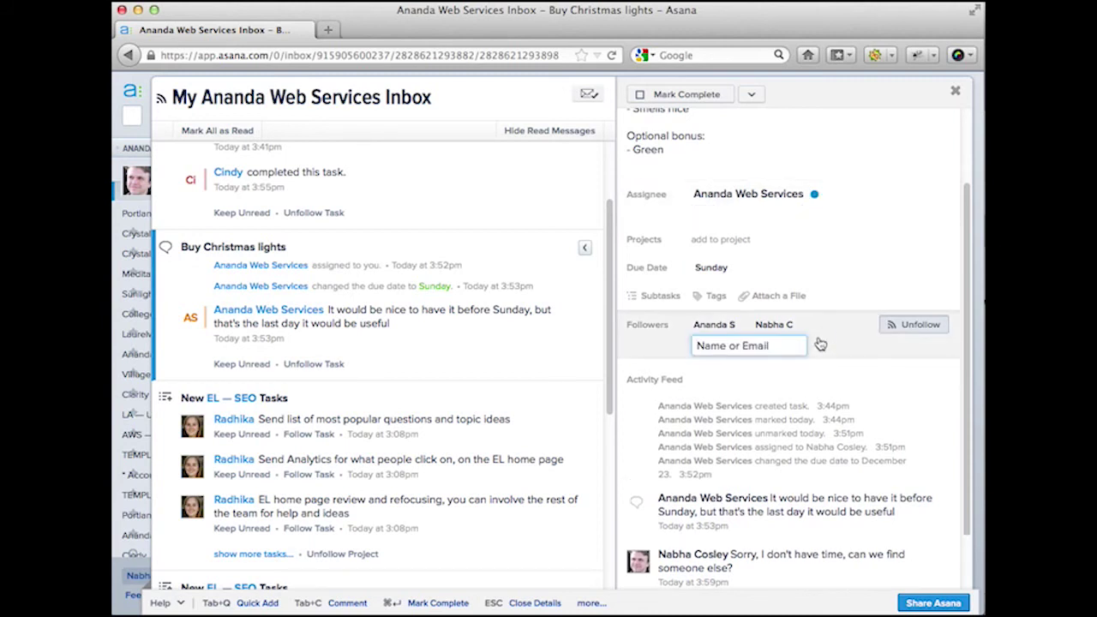
type("imageinary_emai")
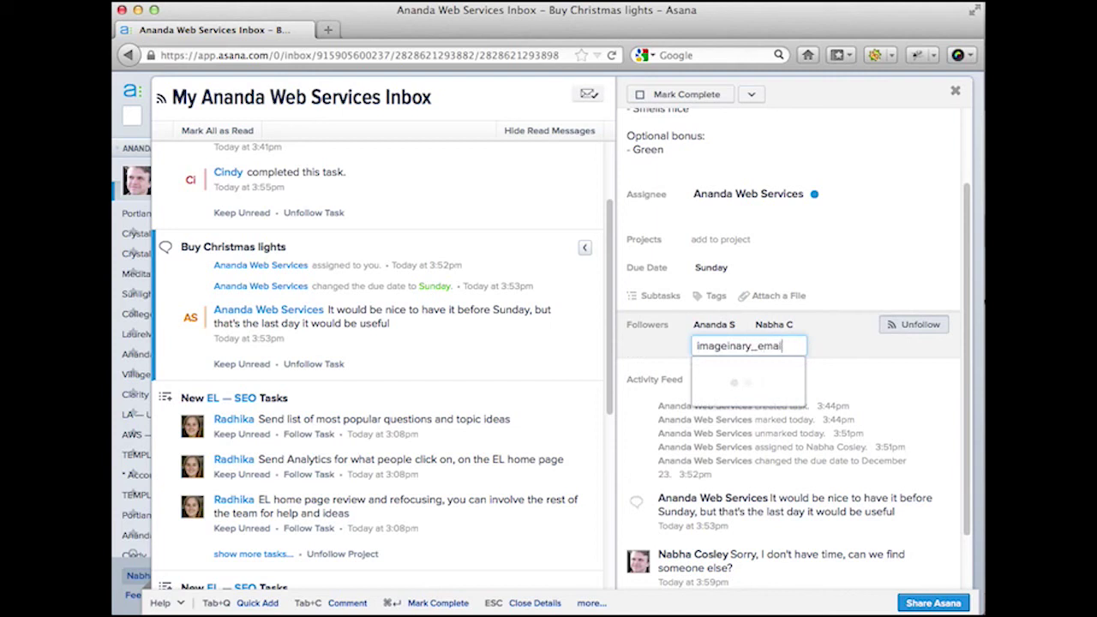
type("l@gr")
type("ail.com")
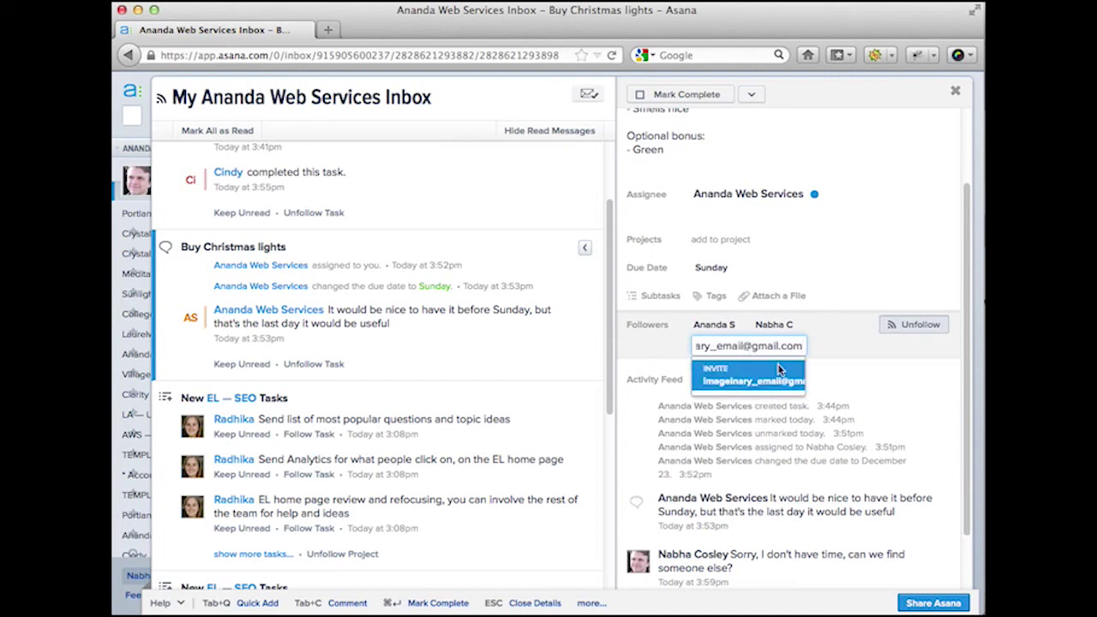
left_click(779, 370)
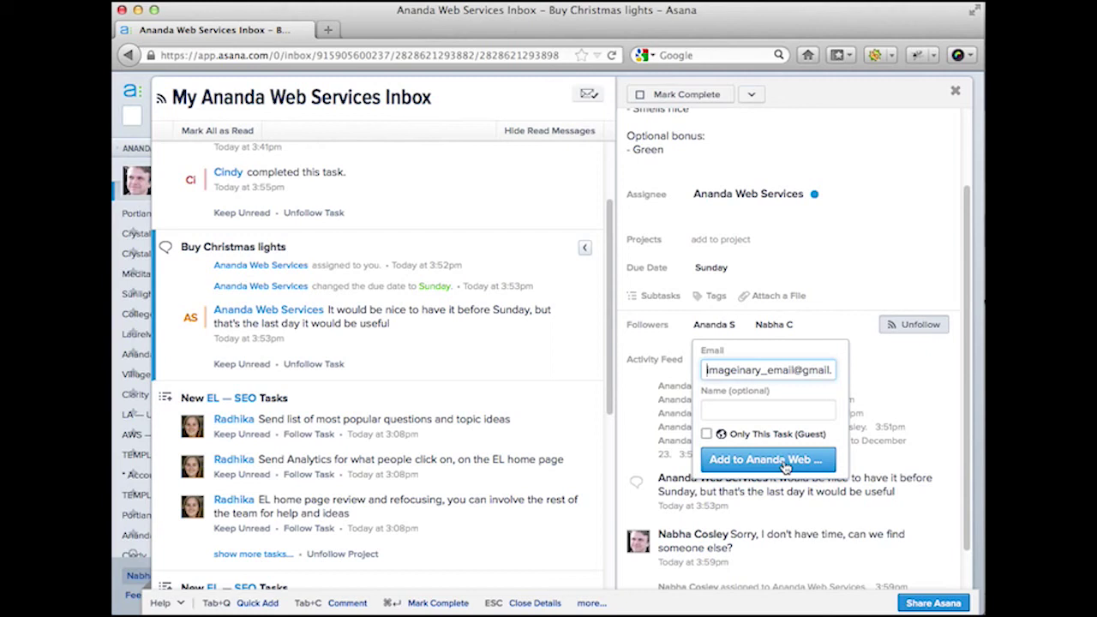
mouse_move(707, 435)
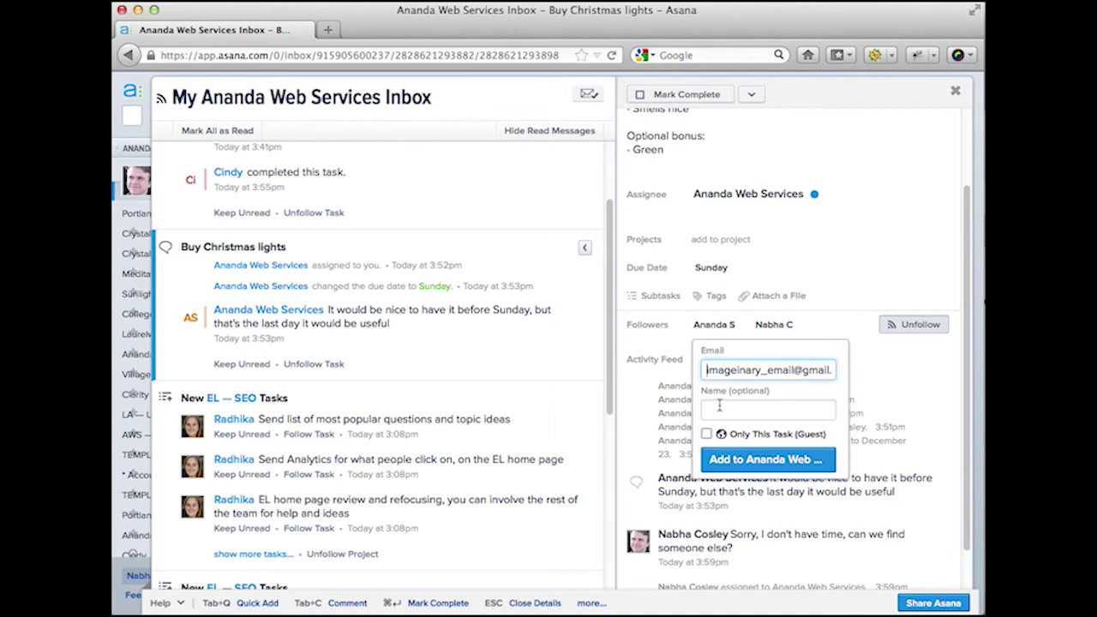
left_click(705, 433)
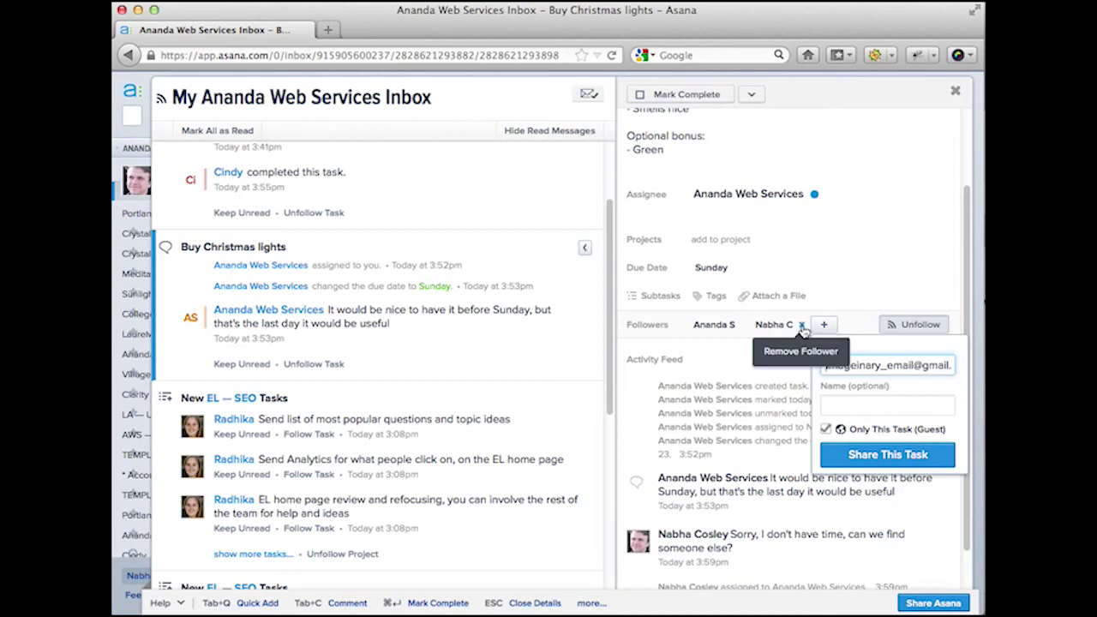
left_click(803, 330)
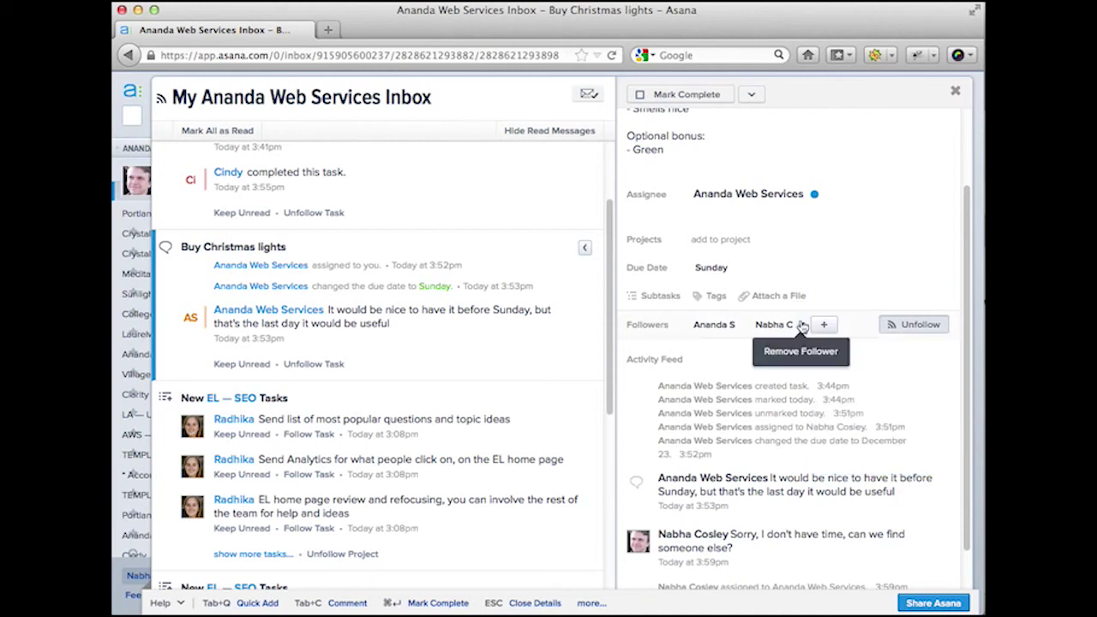
left_click(801, 326)
left_click(712, 329)
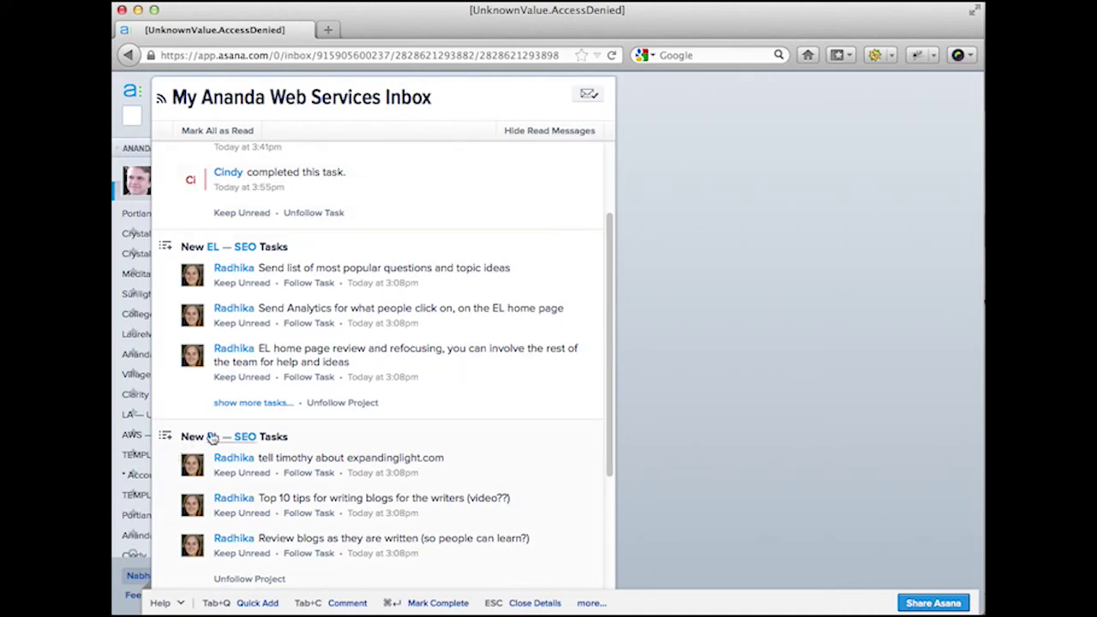
left_click(128, 55)
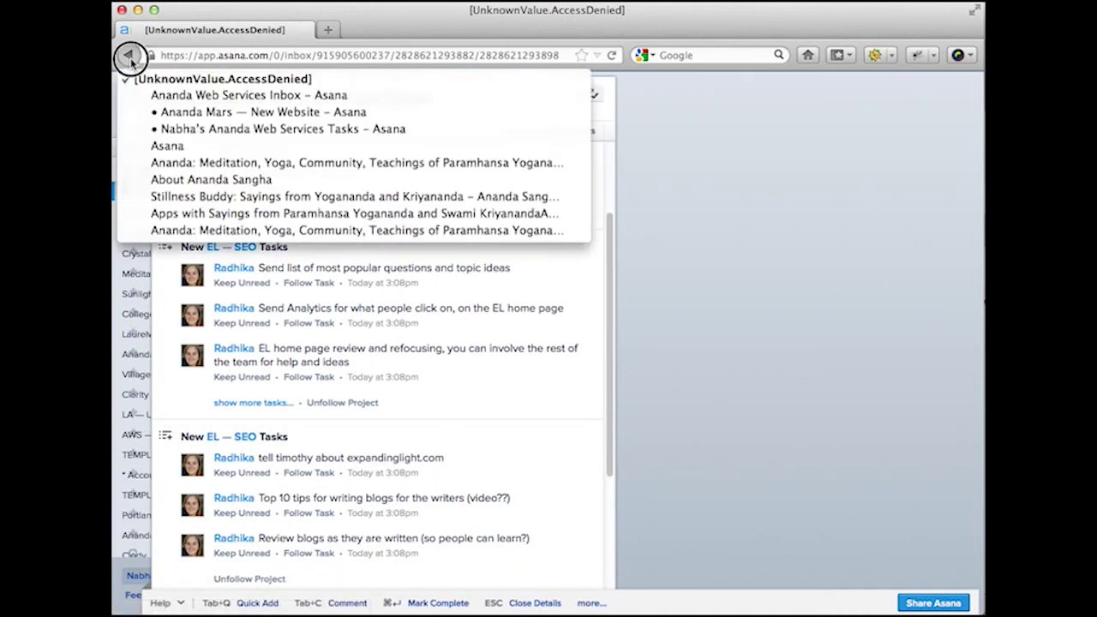
left_click(160, 113)
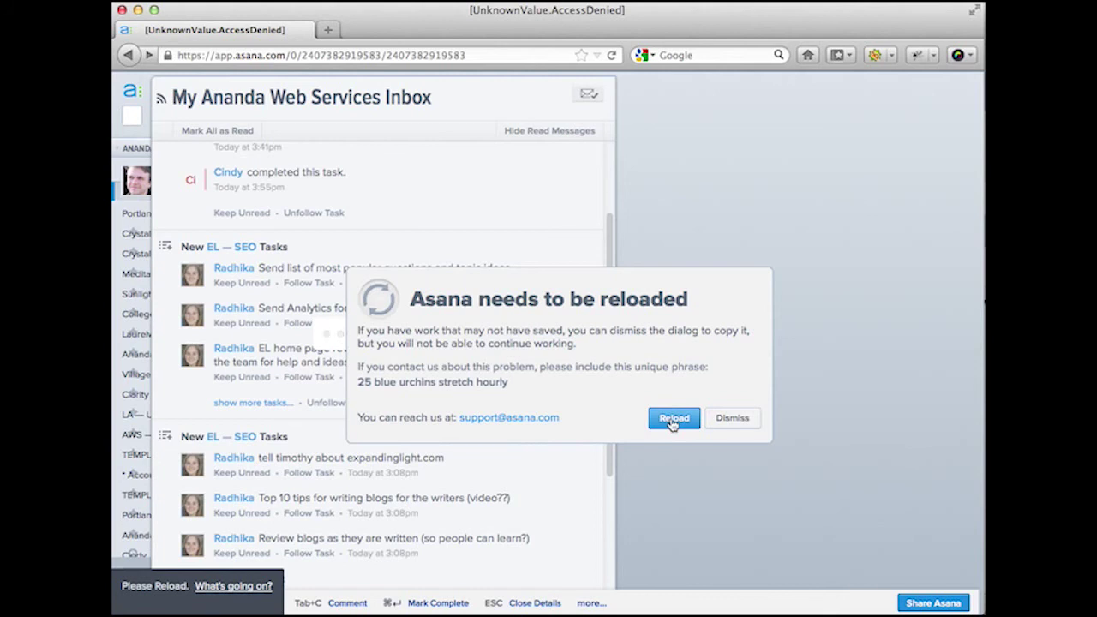
- Reload Asana and open the Mars-colony call task in the project
left_click(673, 418)
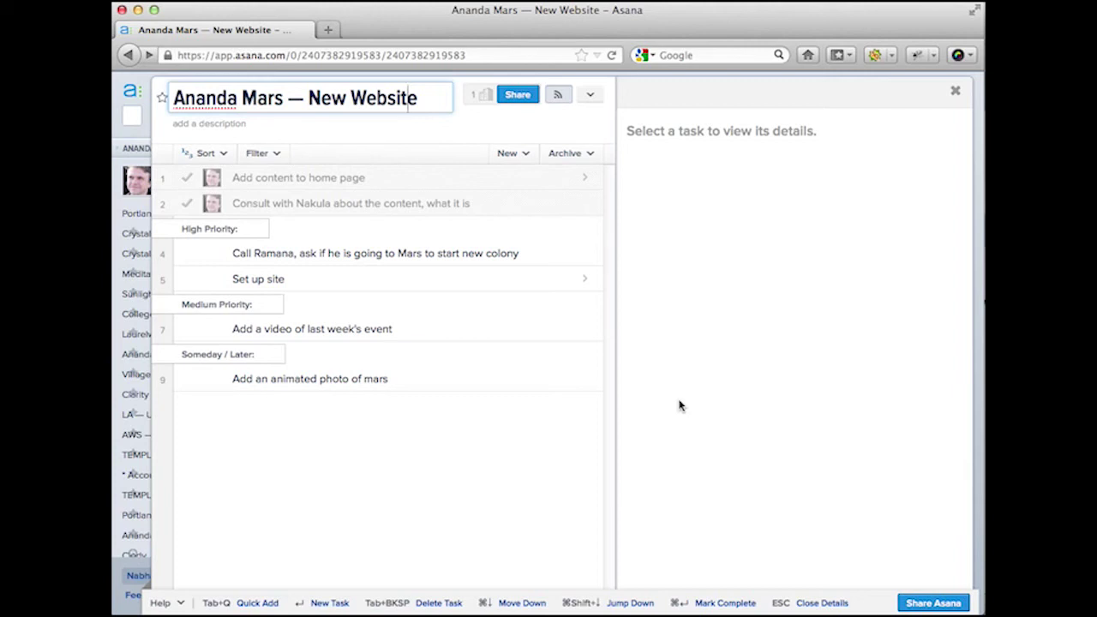
left_click(486, 254)
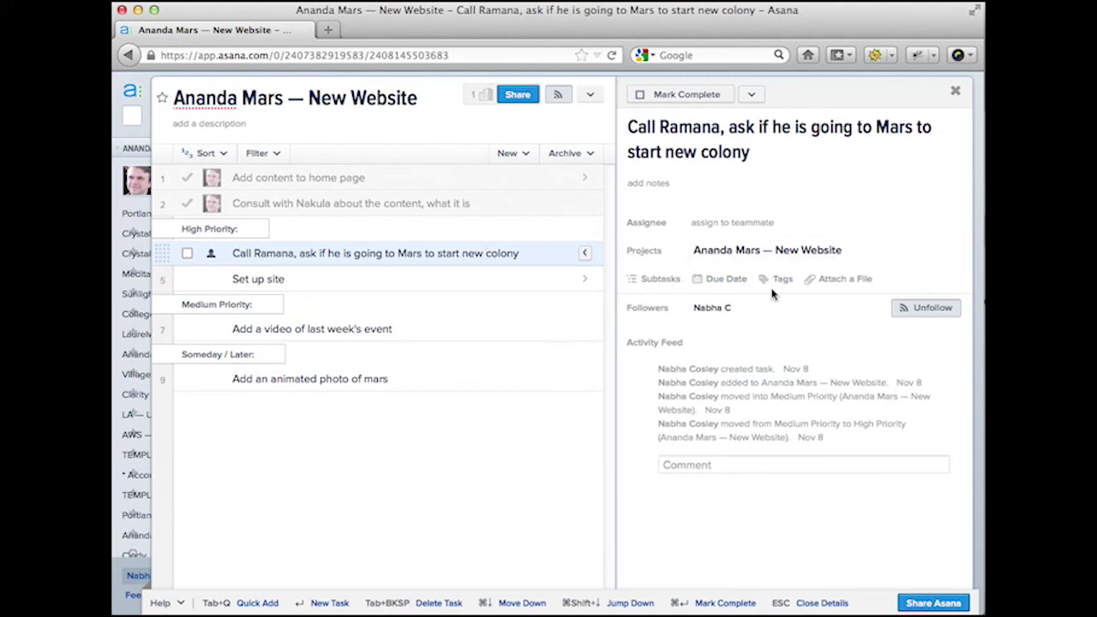
- Tag the Mars-colony call task with Phone
left_click(775, 280)
type("Ph")
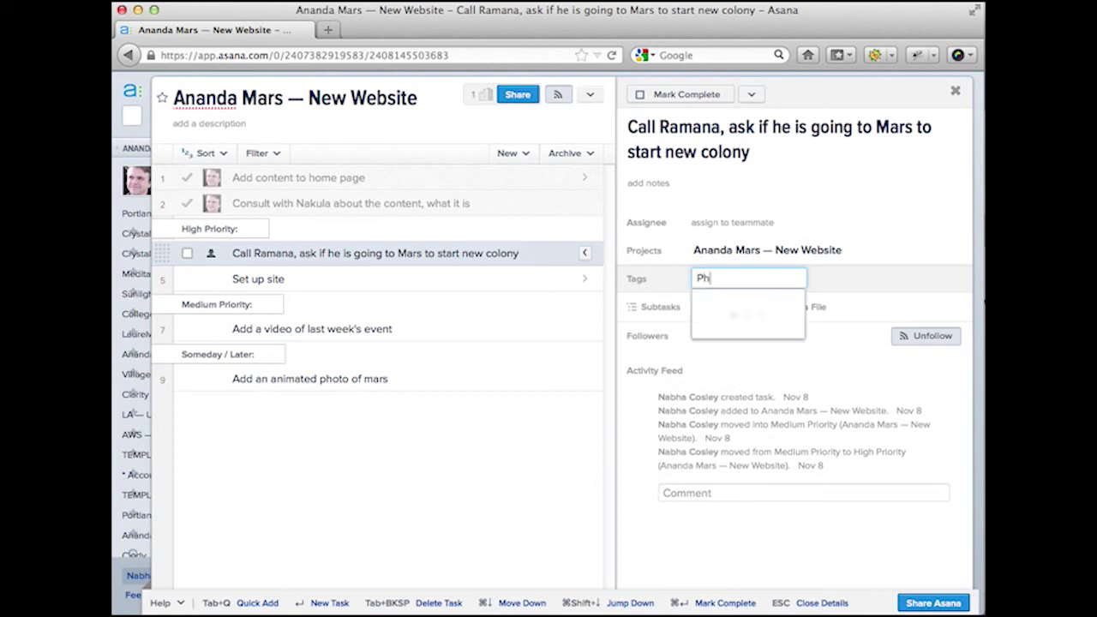
type("one")
key("Return")
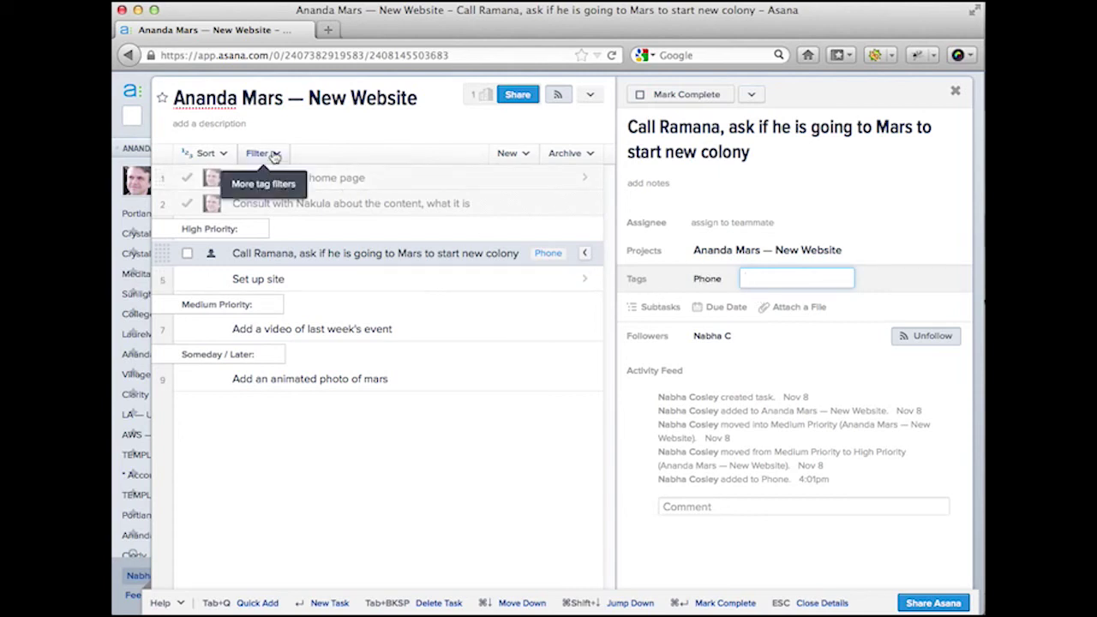
left_click(383, 250)
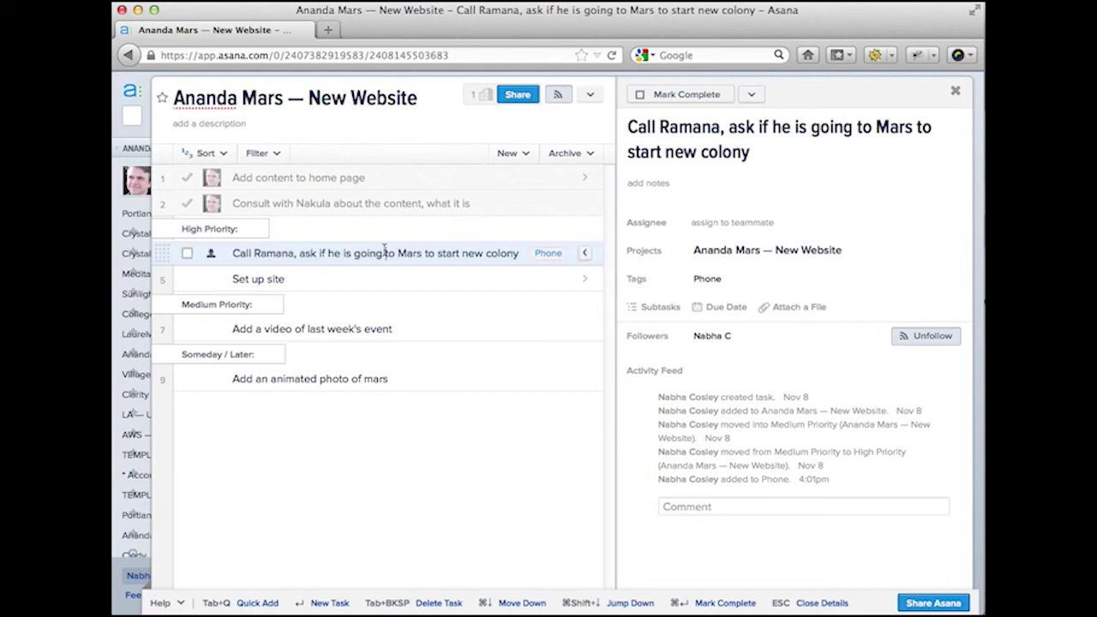
- Add a new check-in call task below it and tag it Phone
key("Return")
type("Call ")
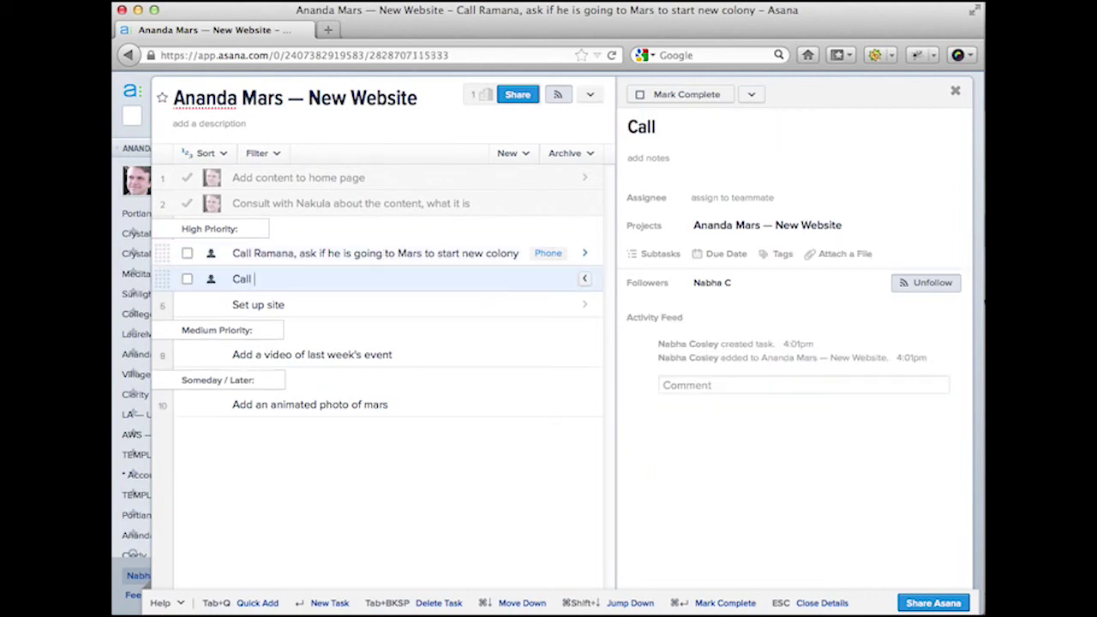
type("Nakula ")
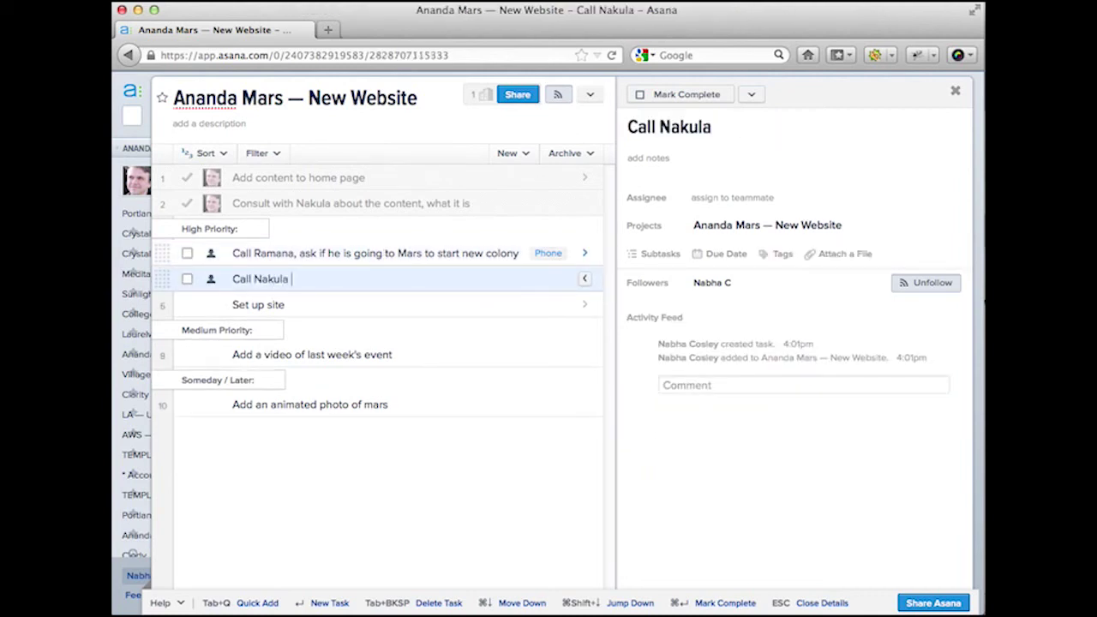
type("to check in")
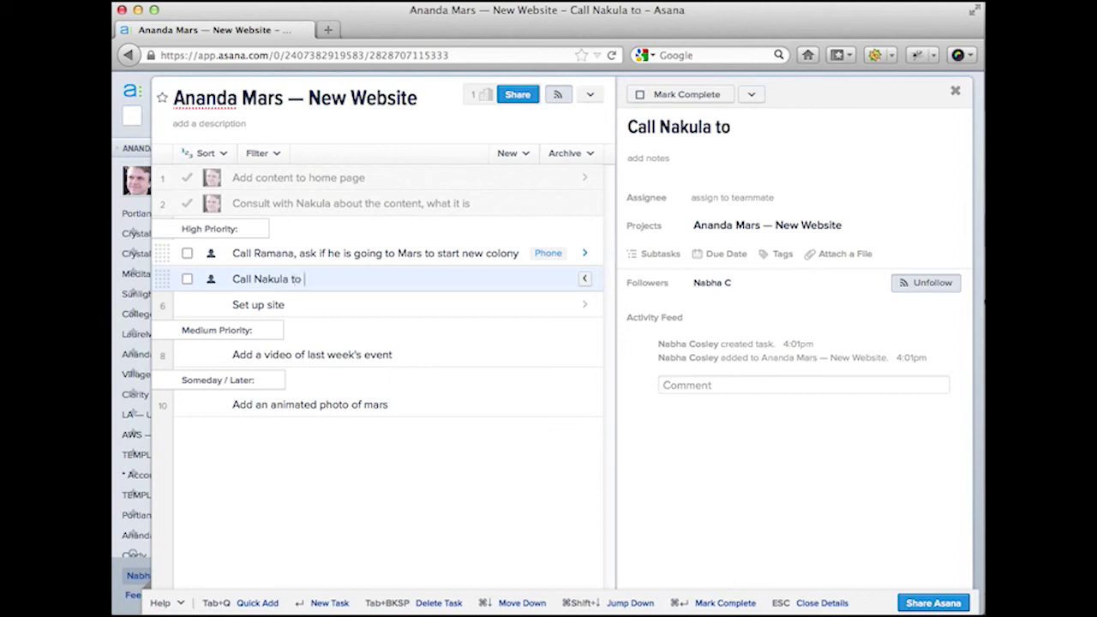
left_click(776, 252)
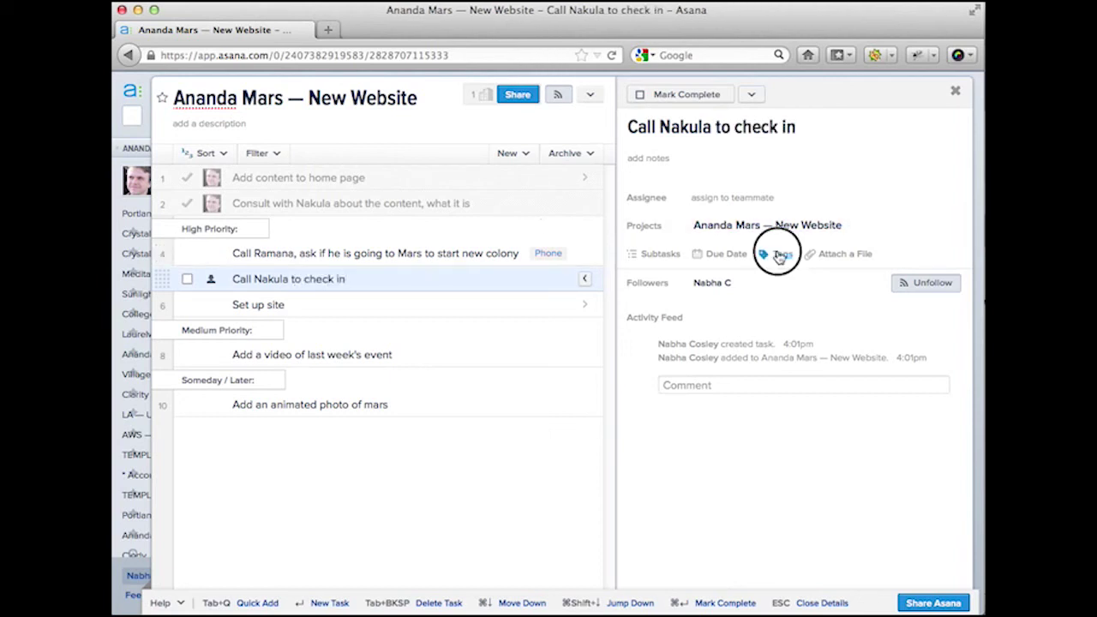
type("Phone")
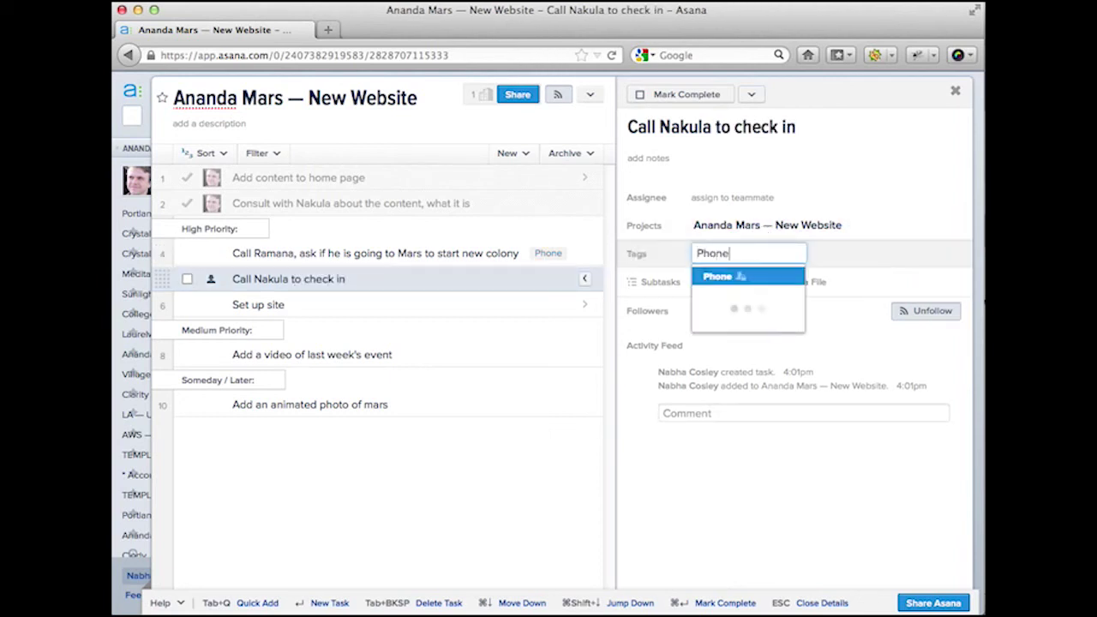
key("Return")
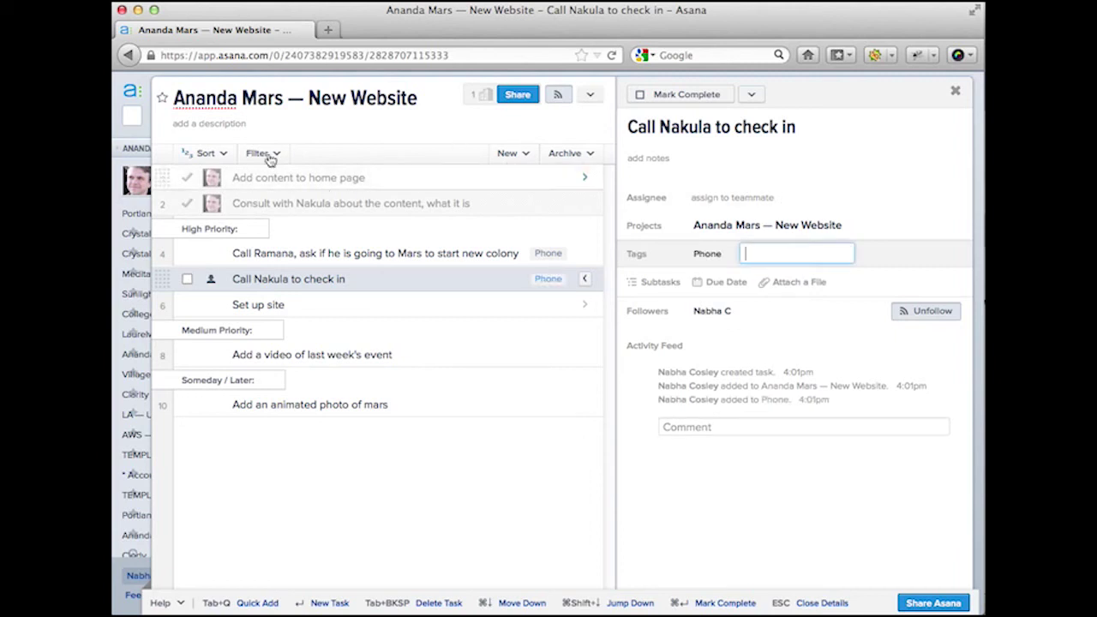
- Filter the task list by the Phone tag, then show all tasks again
left_click(264, 157)
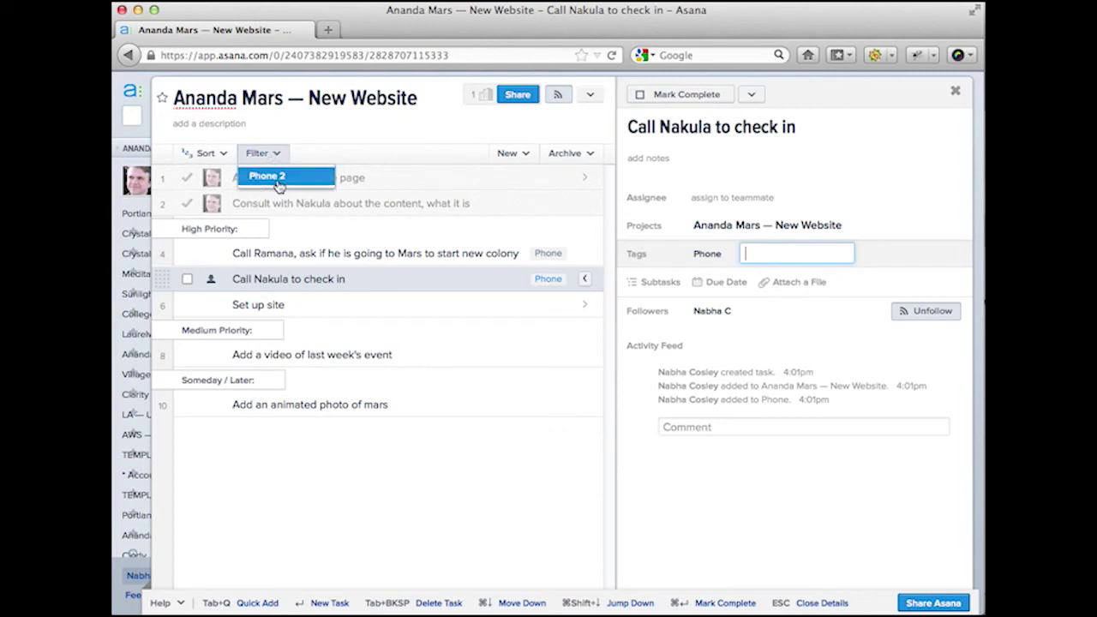
left_click(279, 177)
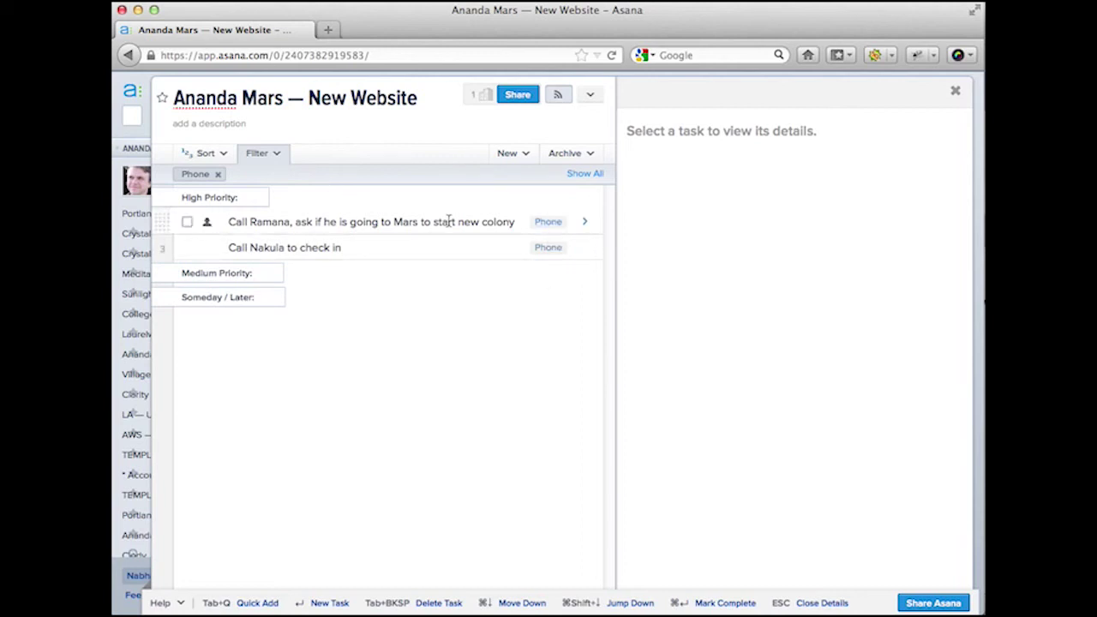
left_click(583, 175)
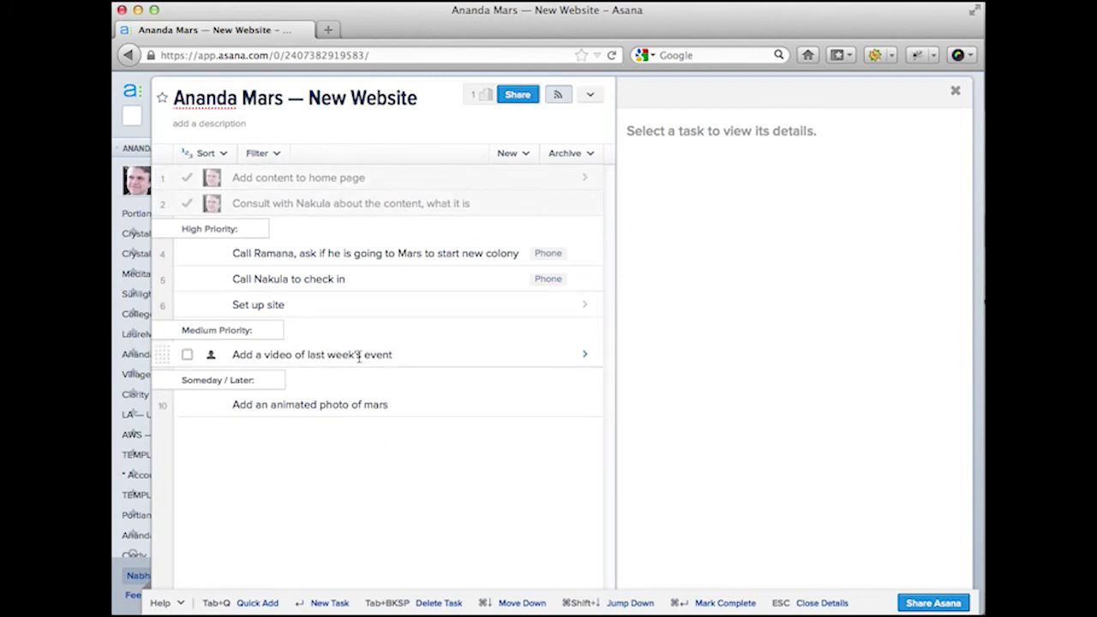
- Look through both High Priority call tasks, ending on the Mars-colony call task's details
left_click(424, 253)
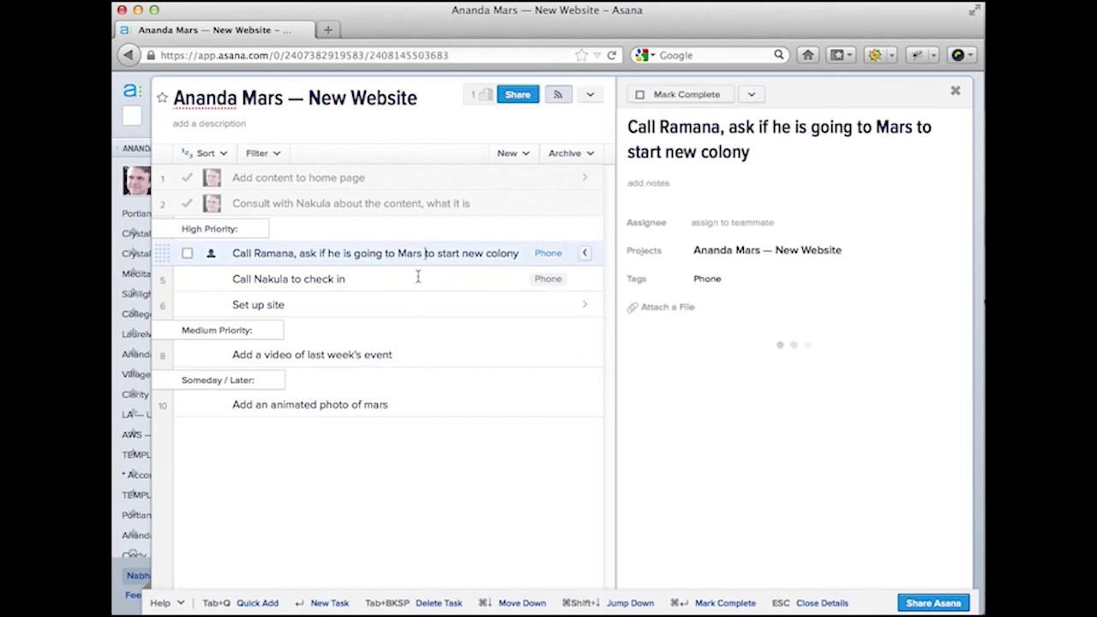
left_click(420, 278)
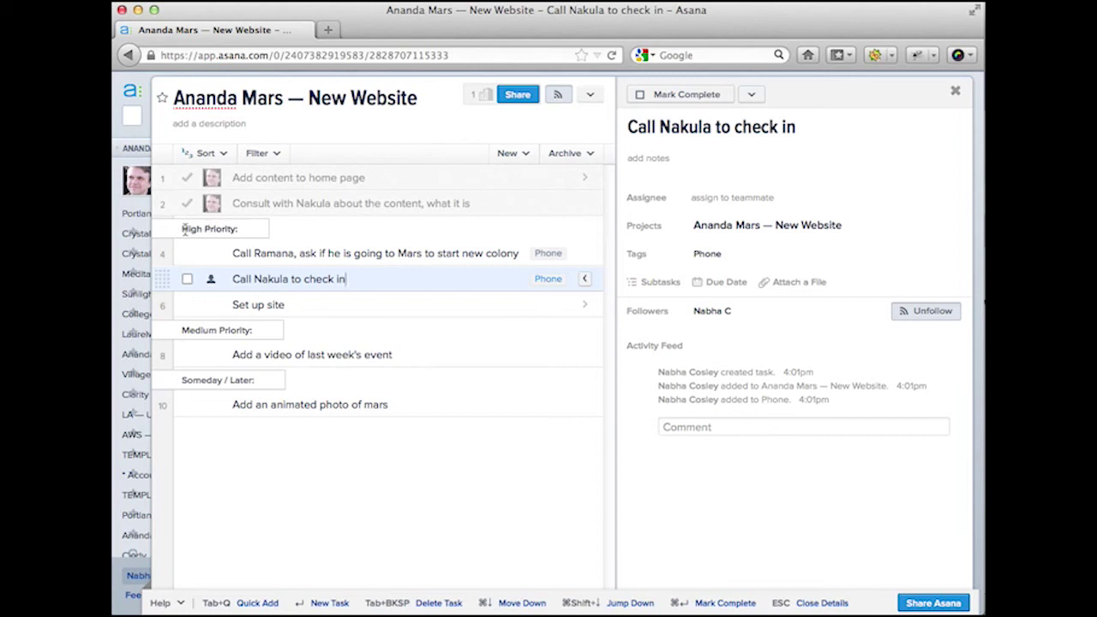
left_click(251, 230)
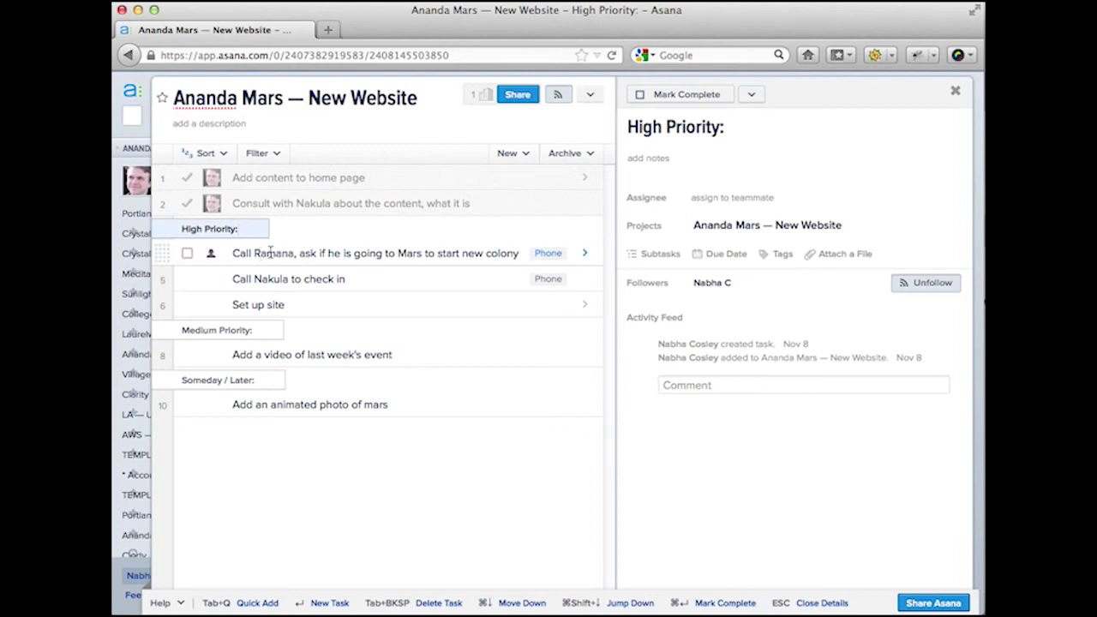
left_click(255, 253)
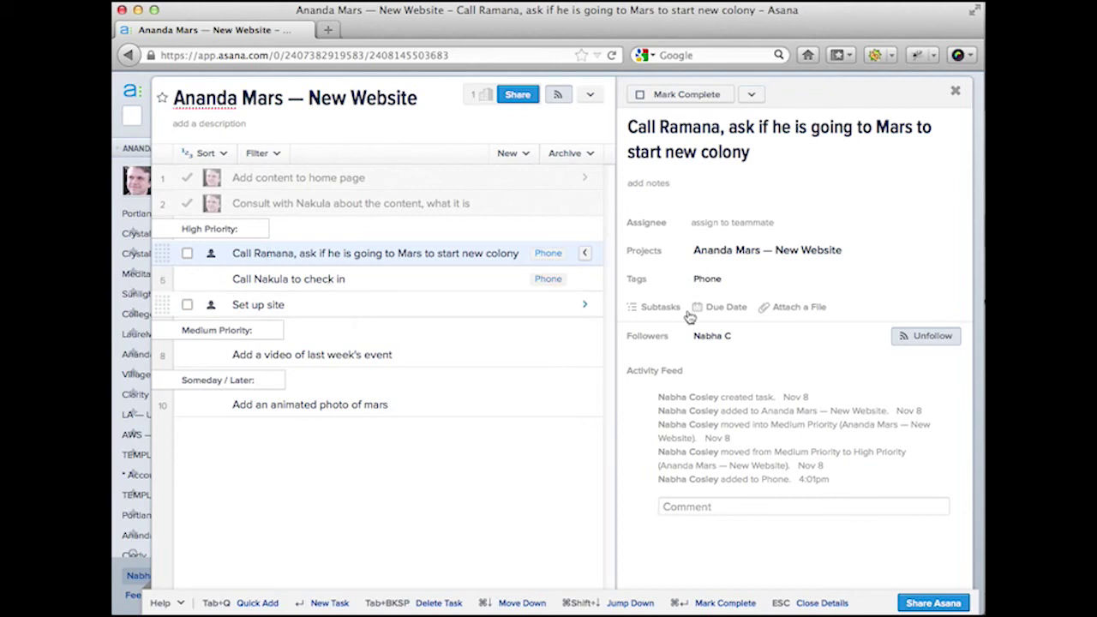
mouse_move(752, 286)
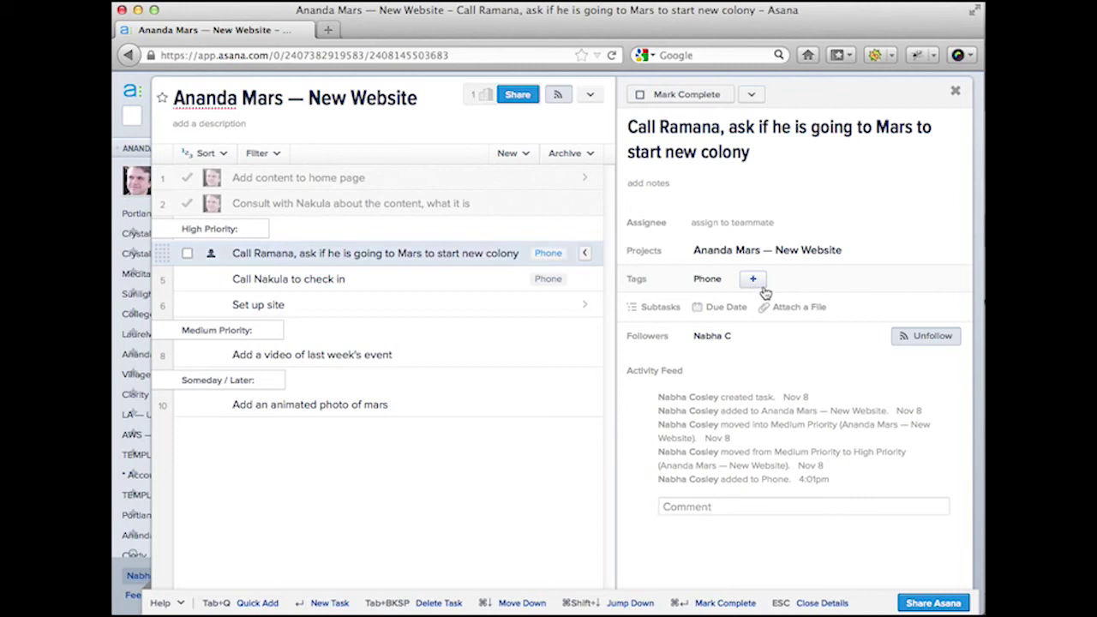
- Add the High Priority tag to the open call task
left_click(754, 280)
type("High Priority")
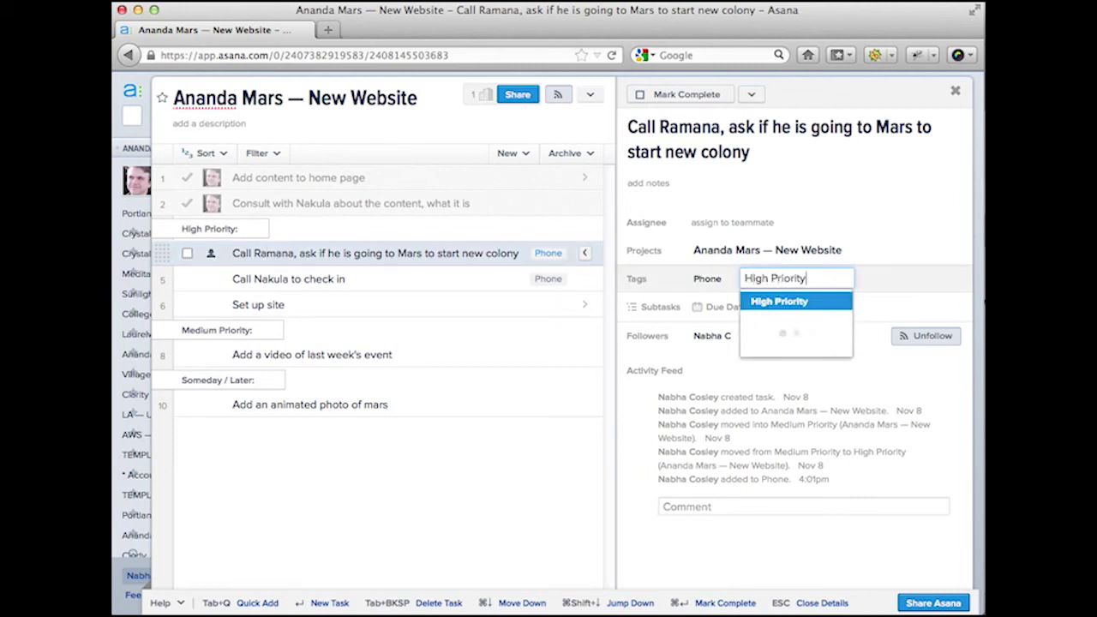
key("Return")
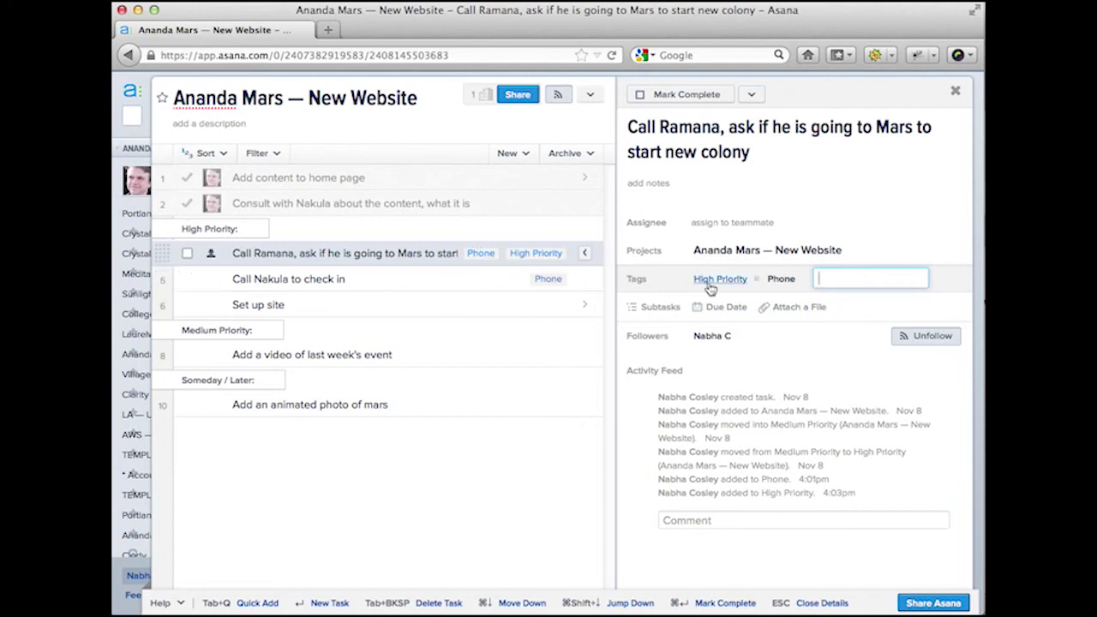
- Select the check-in call task and Set up site together and tag both High Priority
left_click(409, 279)
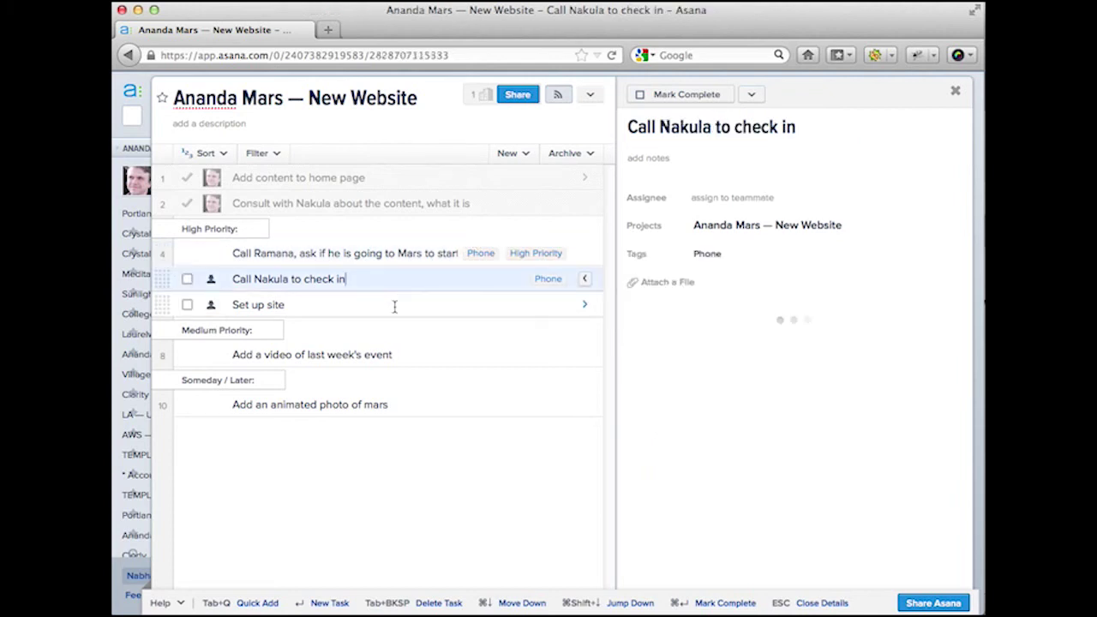
left_click(393, 306, "shift")
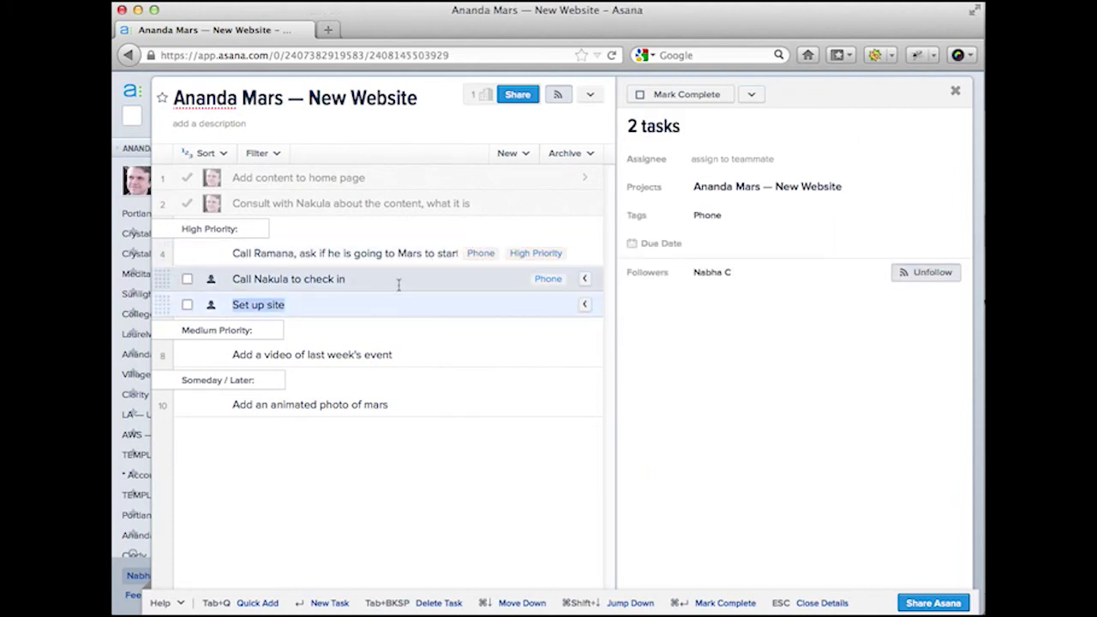
left_click(395, 283)
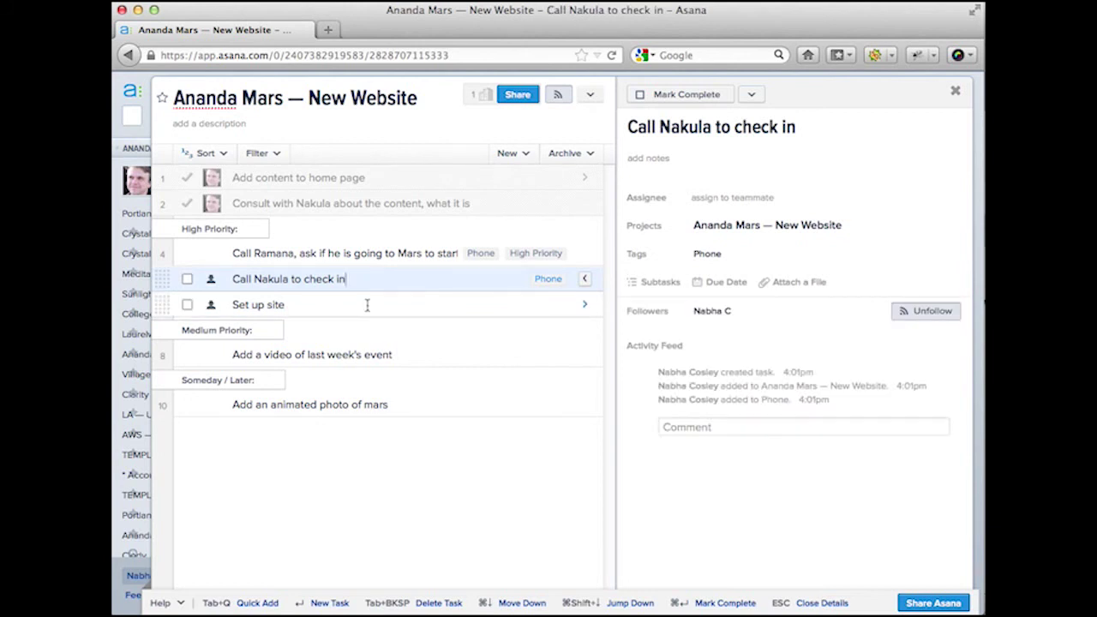
left_click(366, 304, "shift")
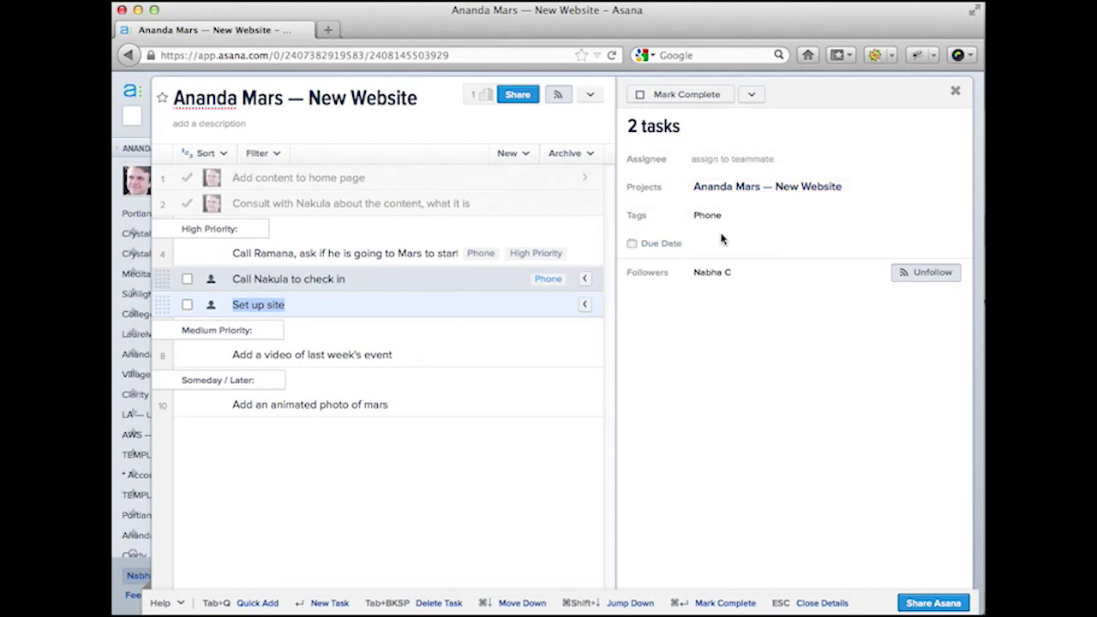
mouse_move(679, 249)
left_click(754, 215)
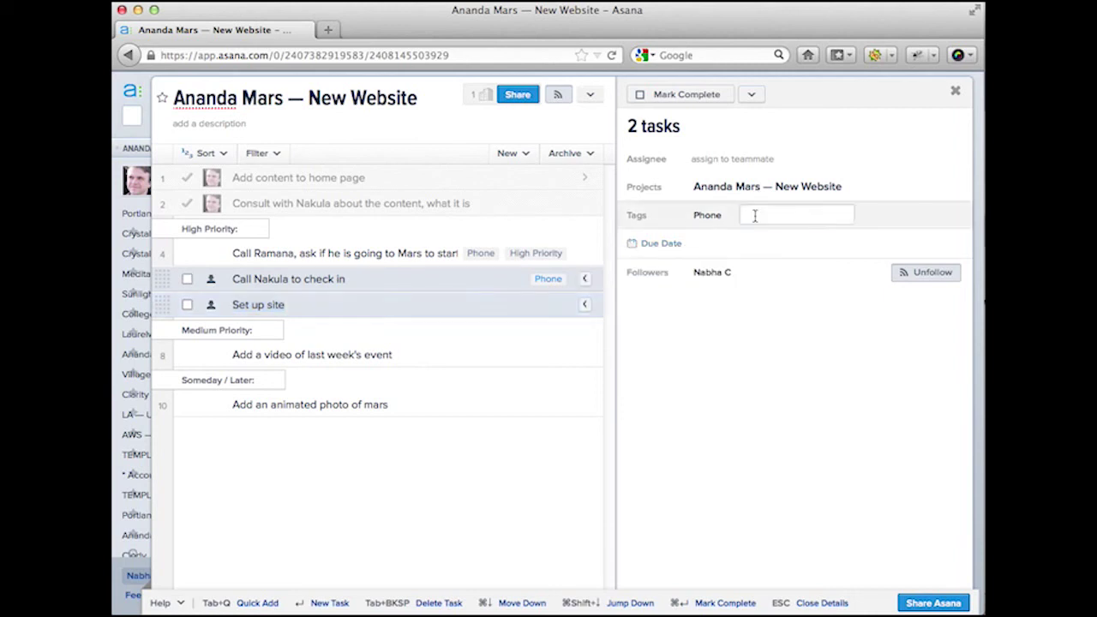
type("Highh P")
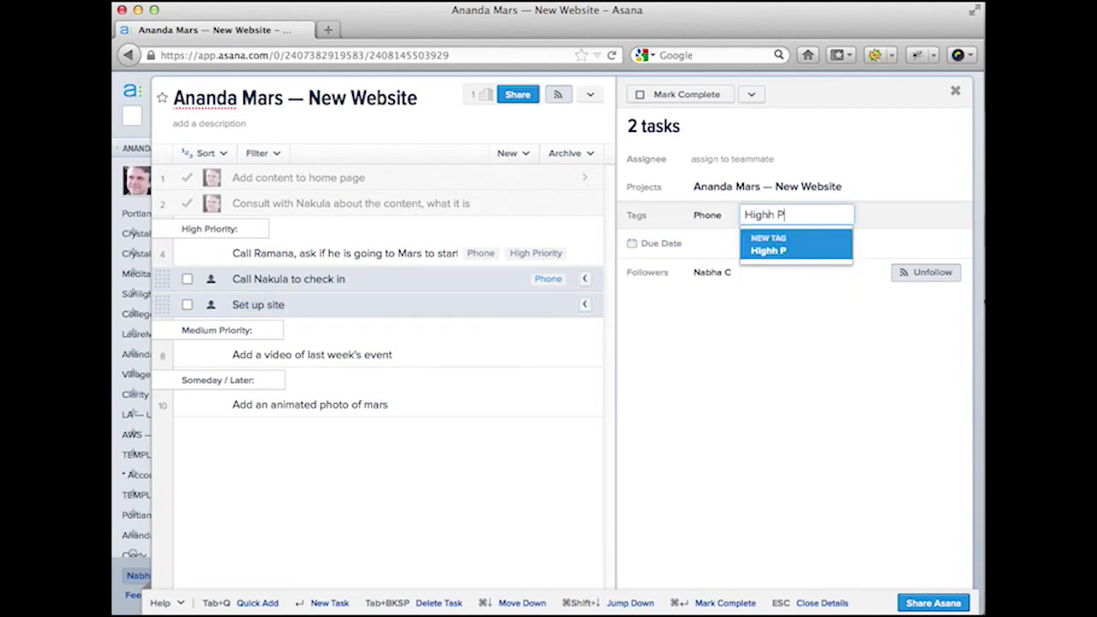
key("BackSpace")
key("BackSpace")
key("BackSpace")
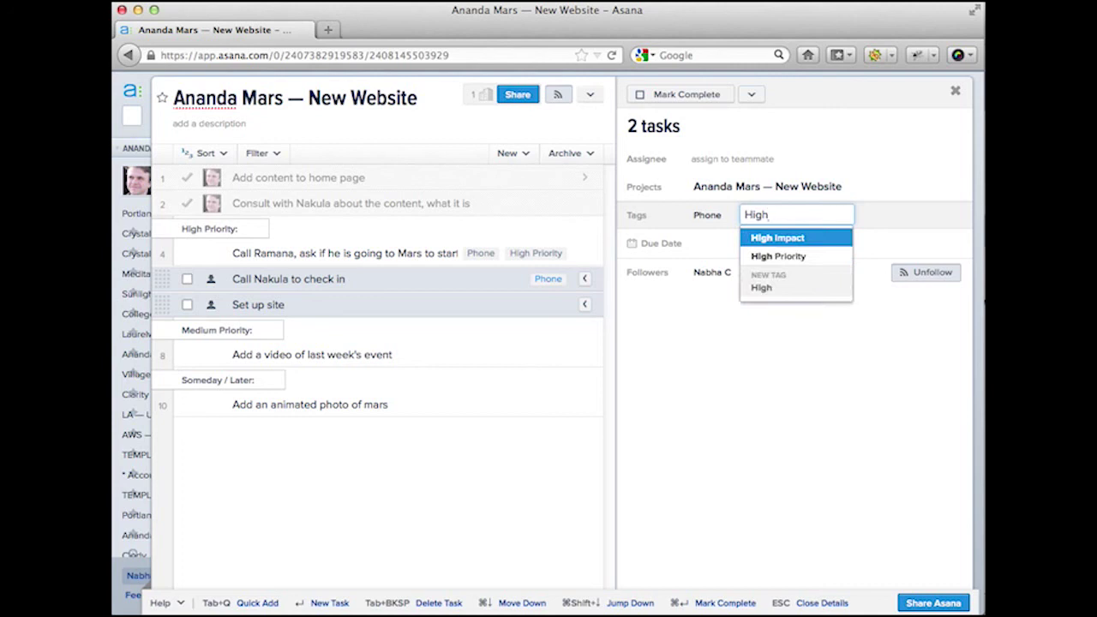
type("P")
key("Return")
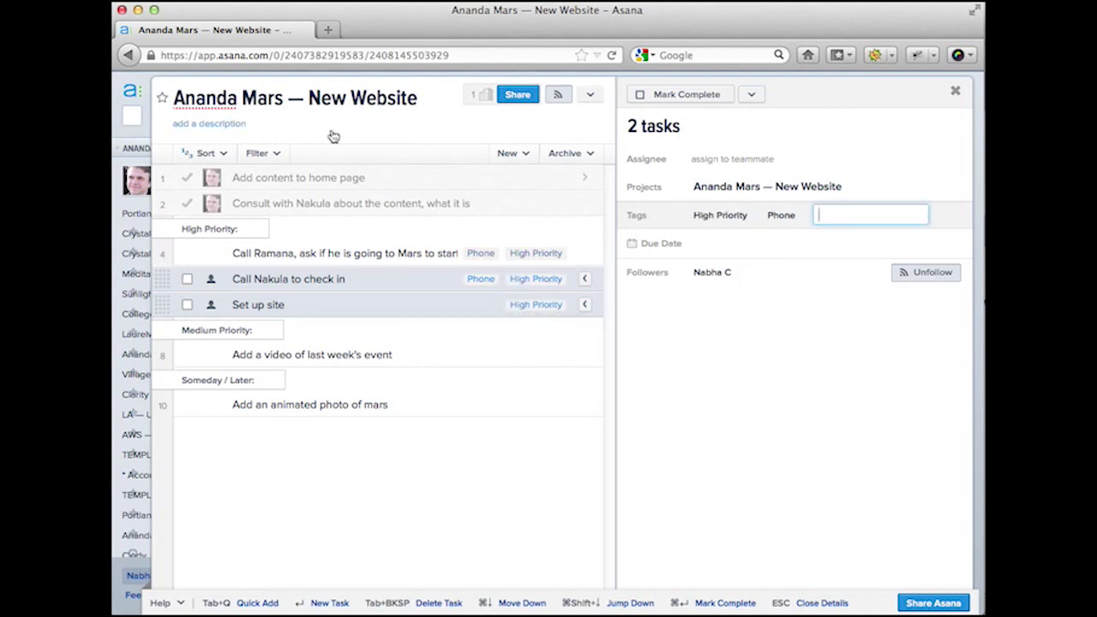
- Check the tag counts in the filter list, then review the check-in and Mars colony call tasks
left_click(276, 155)
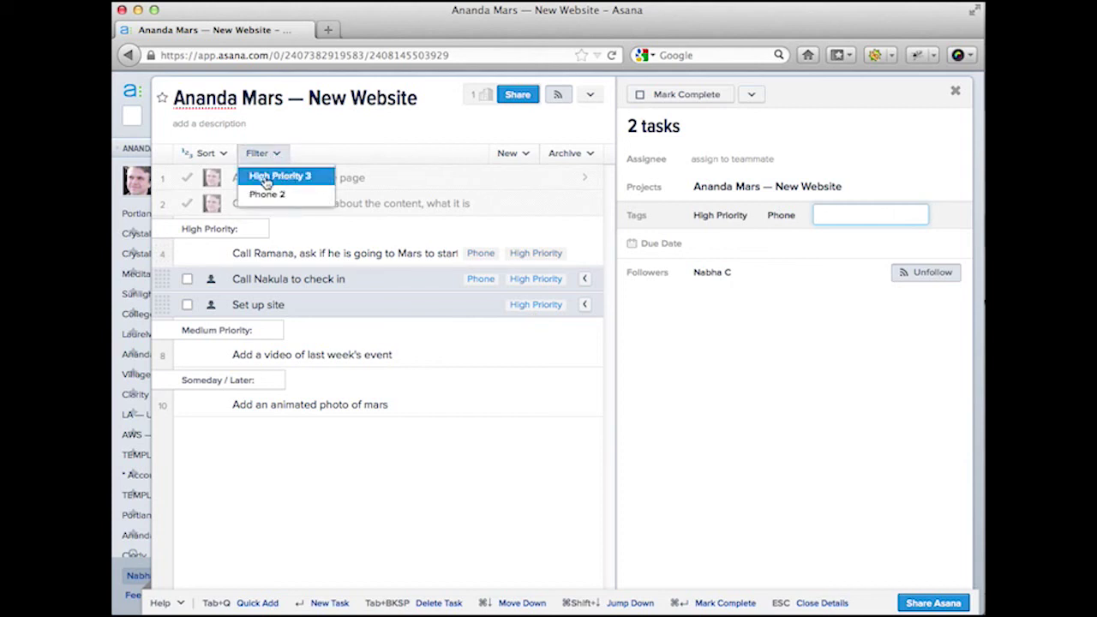
left_click(347, 140)
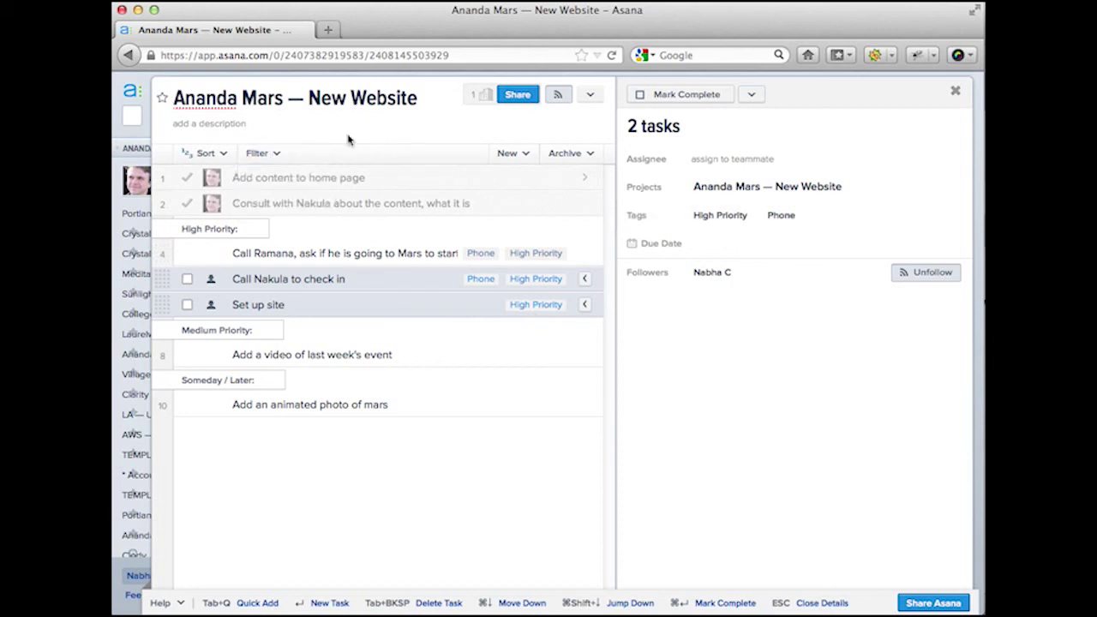
left_click(368, 290)
left_click(238, 255)
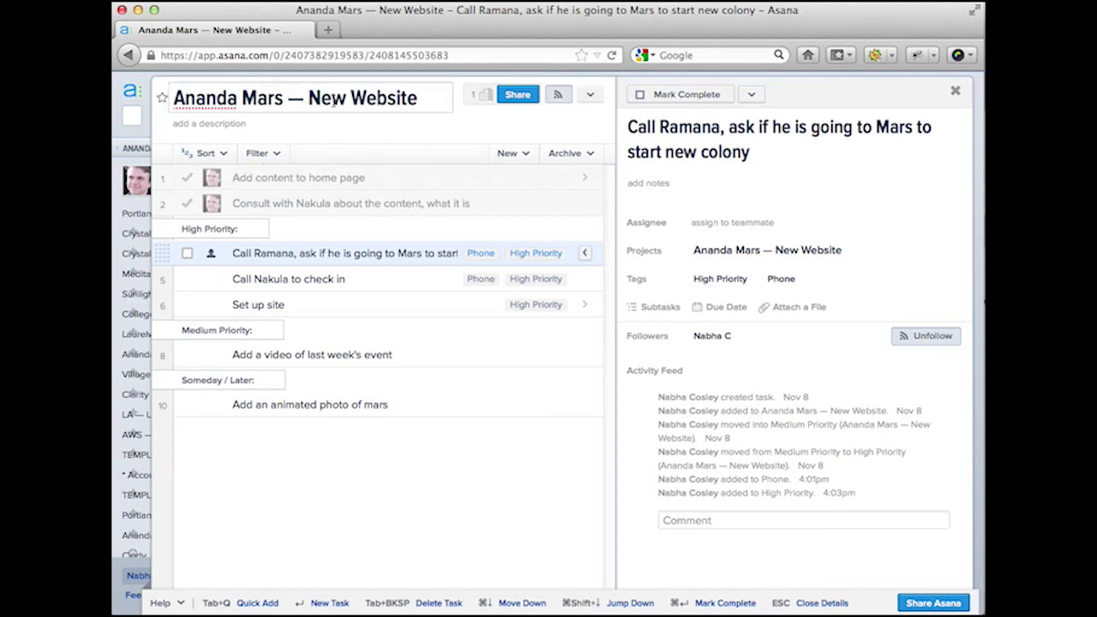
- Create a blank New Project from the sidebar's PROJECTS list
mouse_move(139, 227)
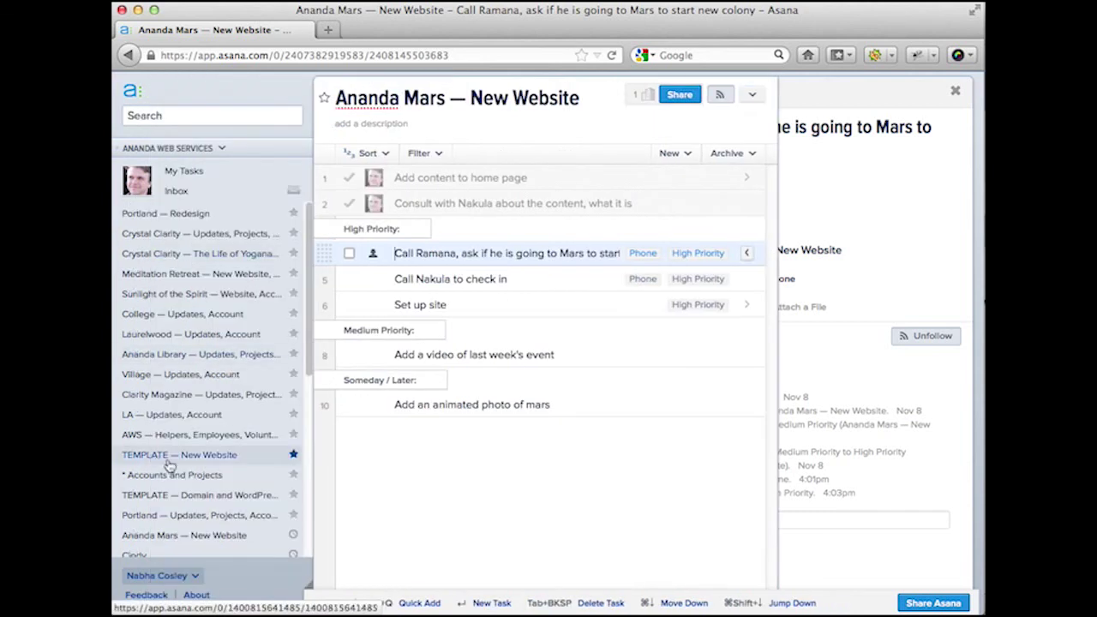
scroll(175, 445, "down", 8)
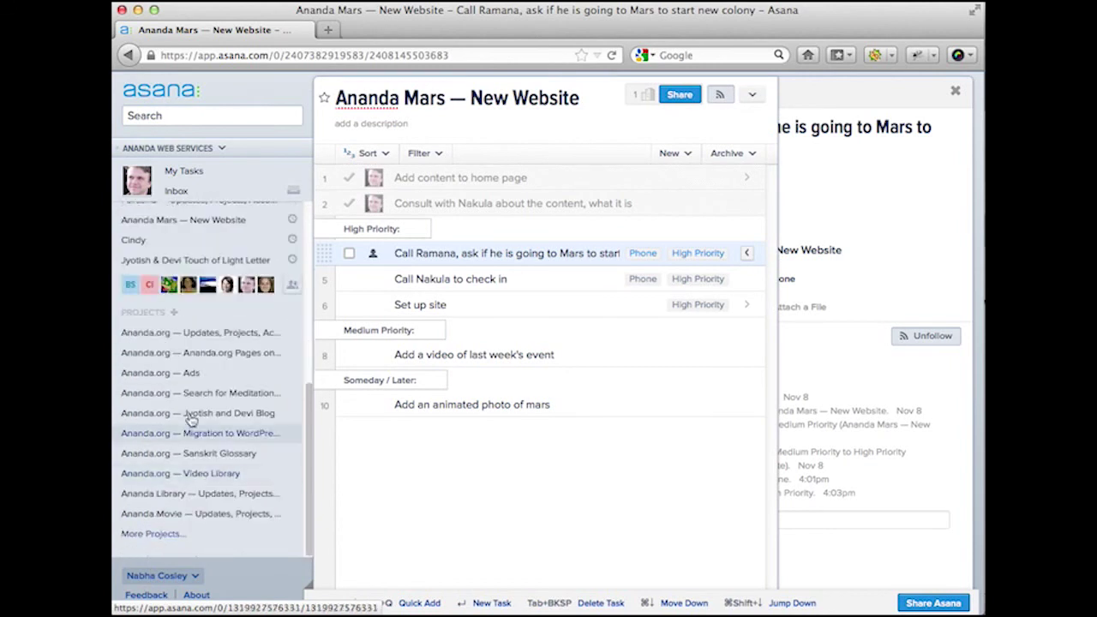
left_click(175, 314)
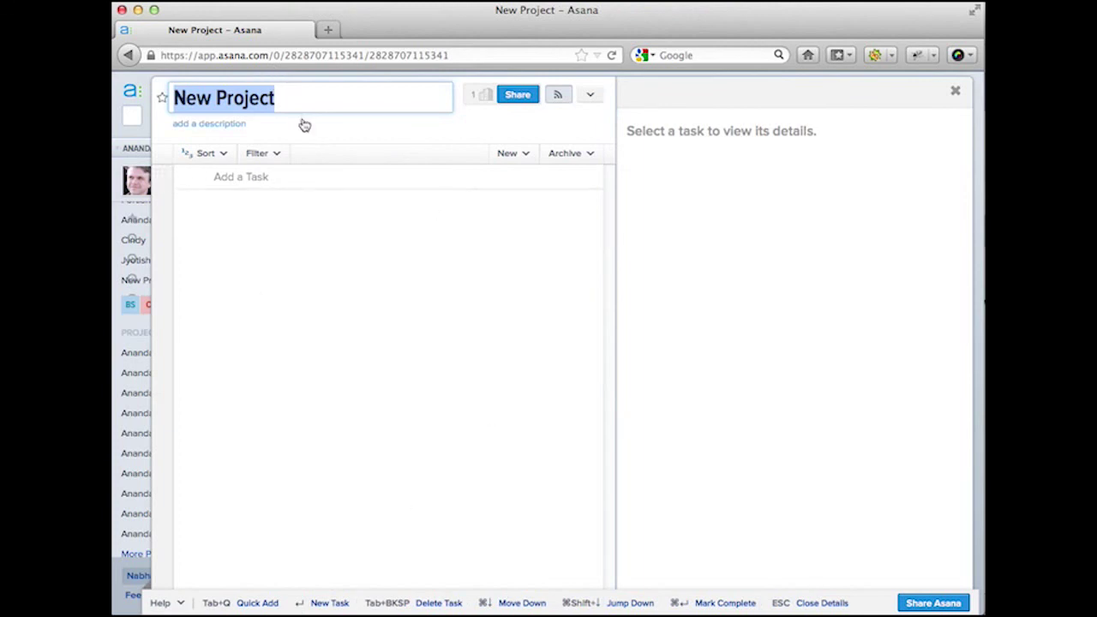
- Go back to the Ananda Mars — New Website task list
left_click(129, 55)
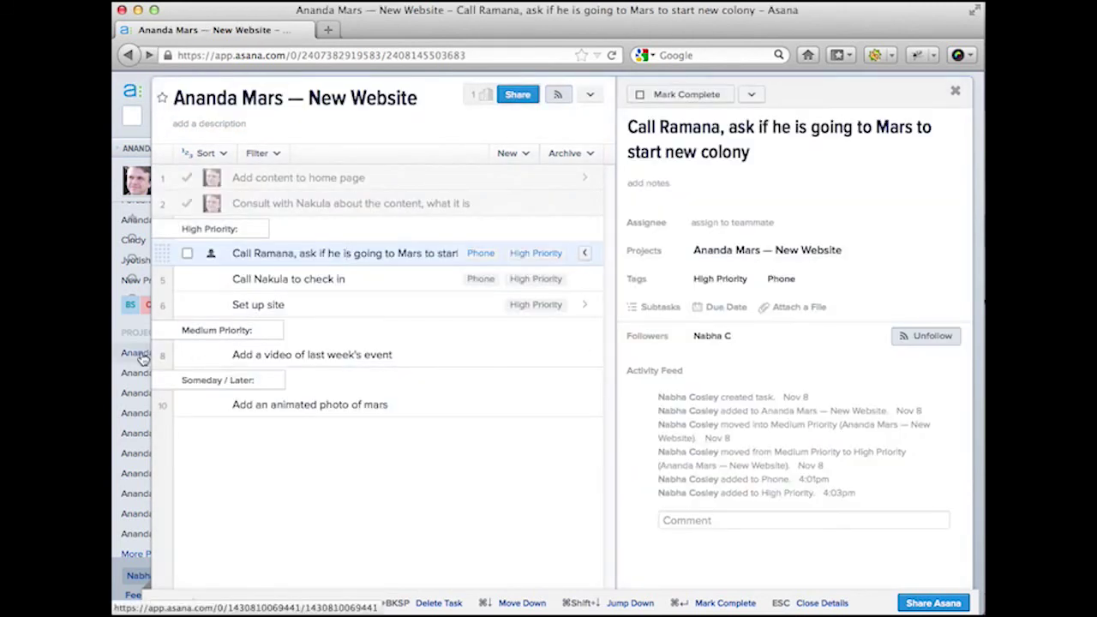
mouse_move(143, 529)
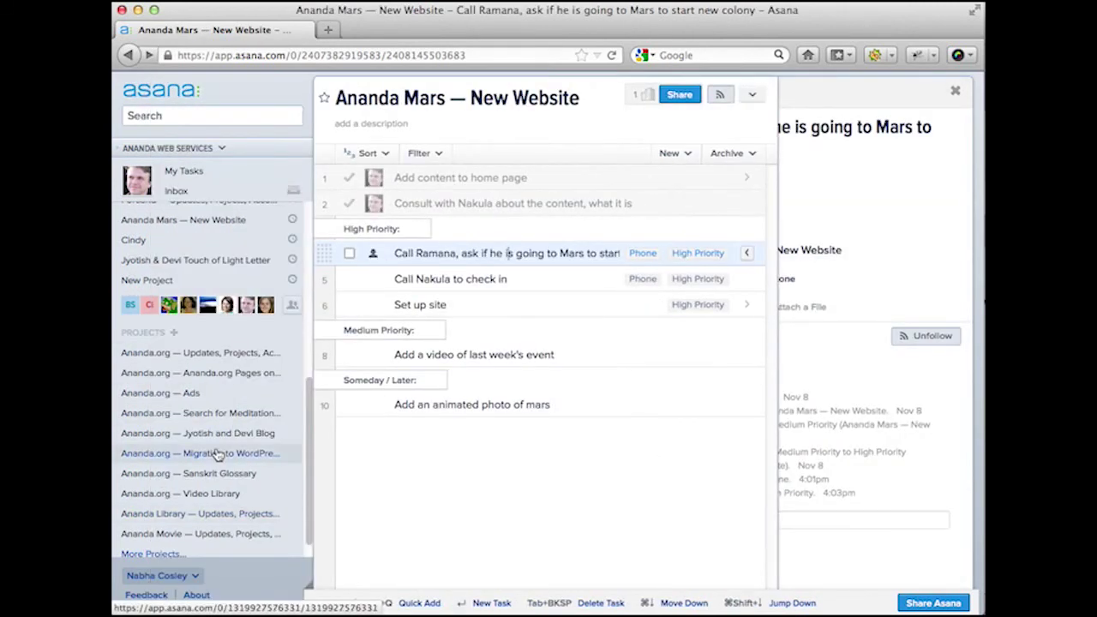
scroll(216, 454, "down", 1)
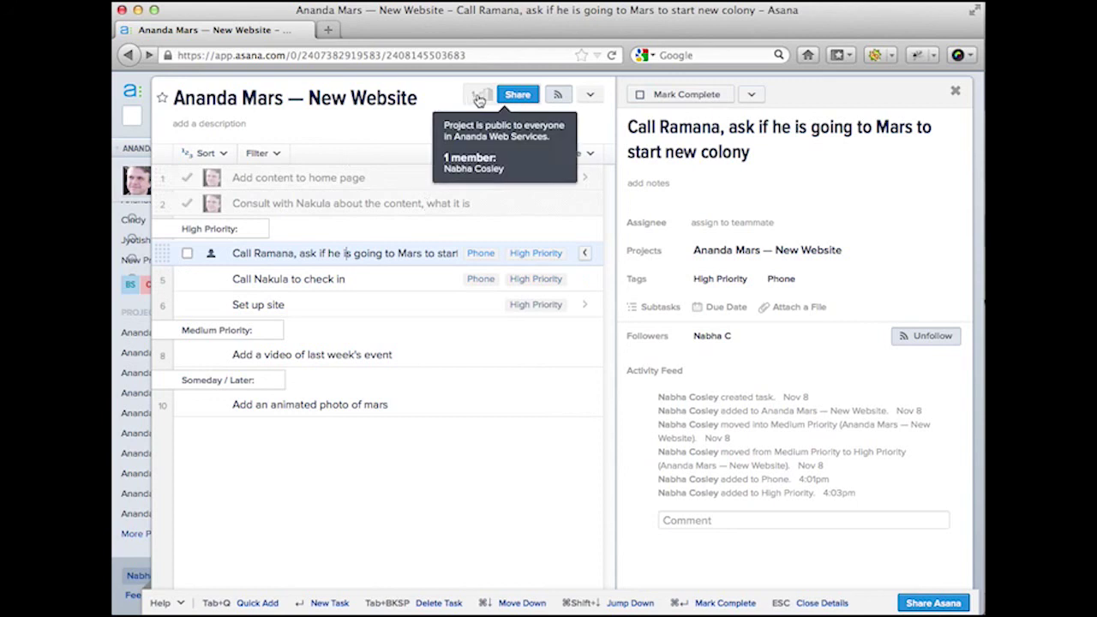
- Add Ananda Web Services as a member and follower of Ananda Mars — New Website
left_click(520, 96)
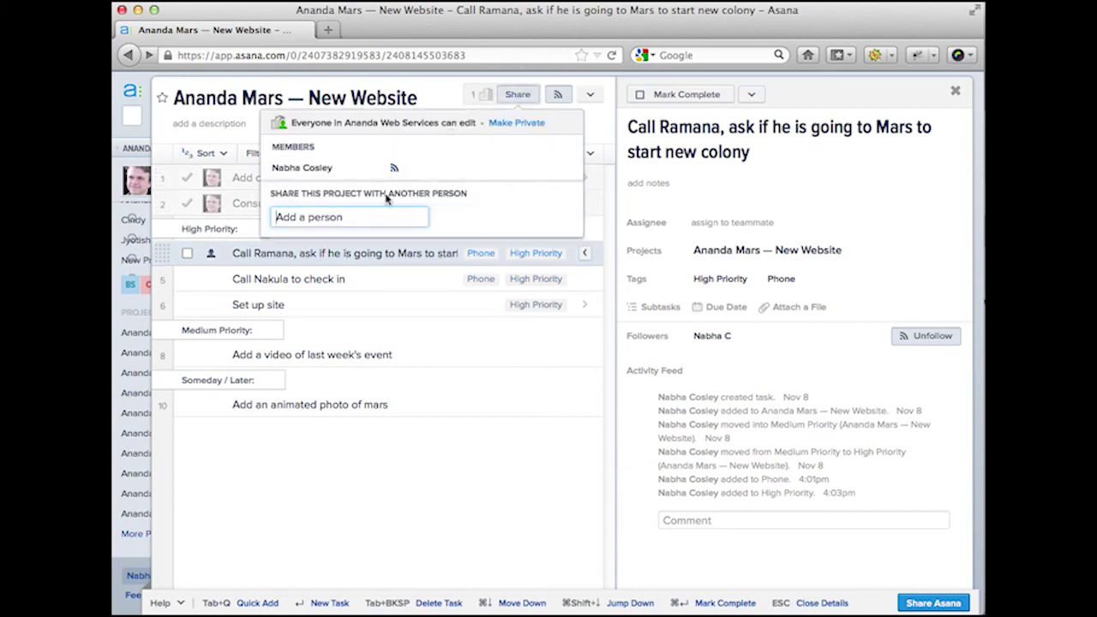
type("A")
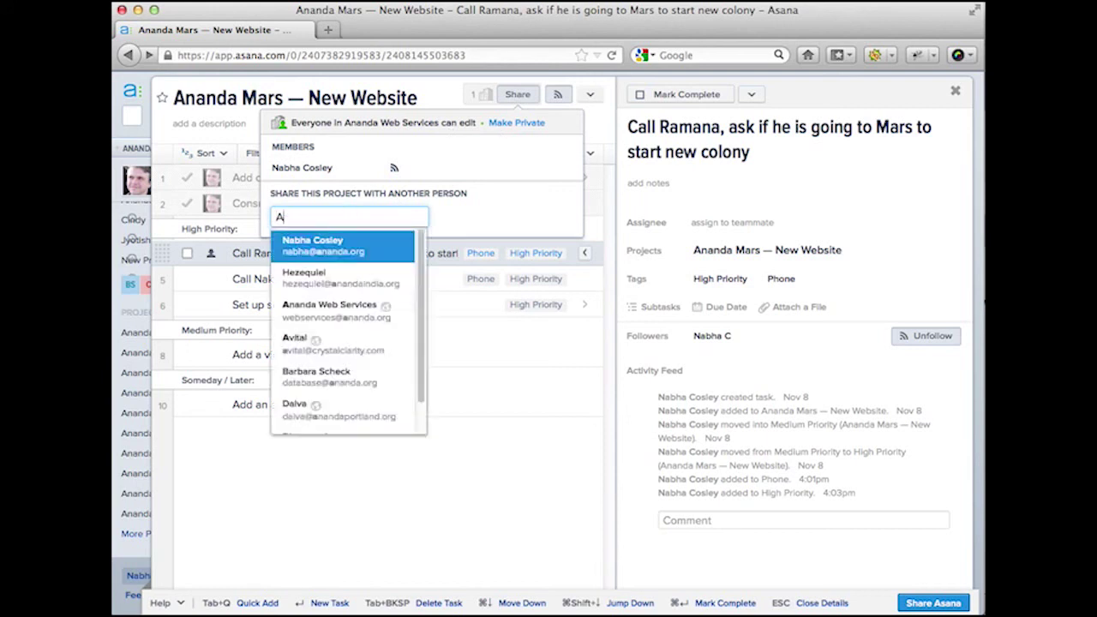
type("nanda Web")
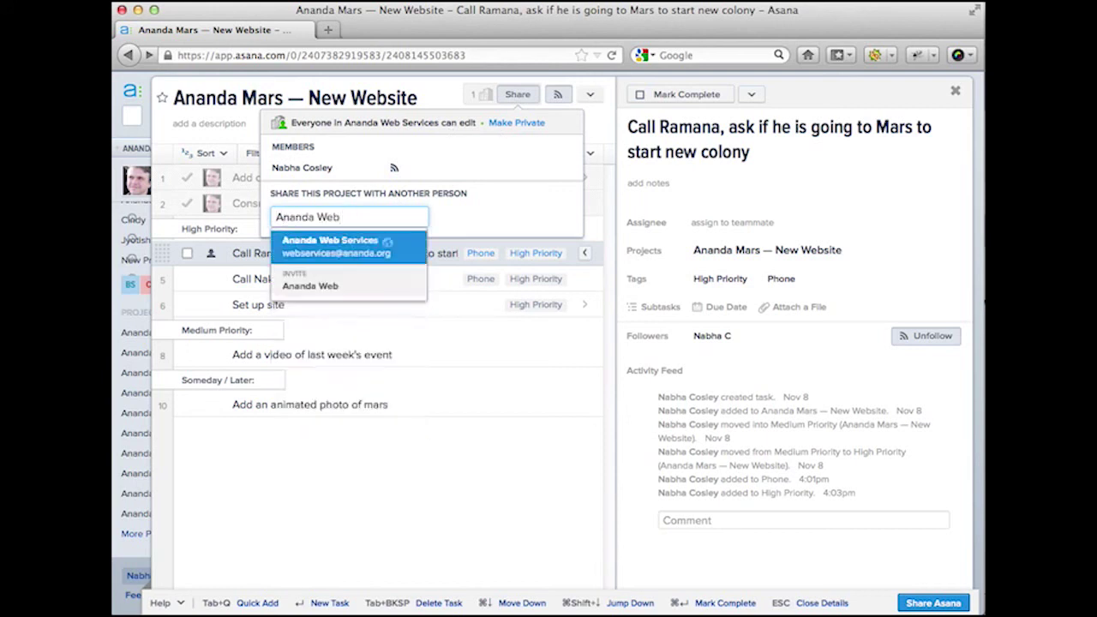
left_click(334, 246)
mouse_move(426, 179)
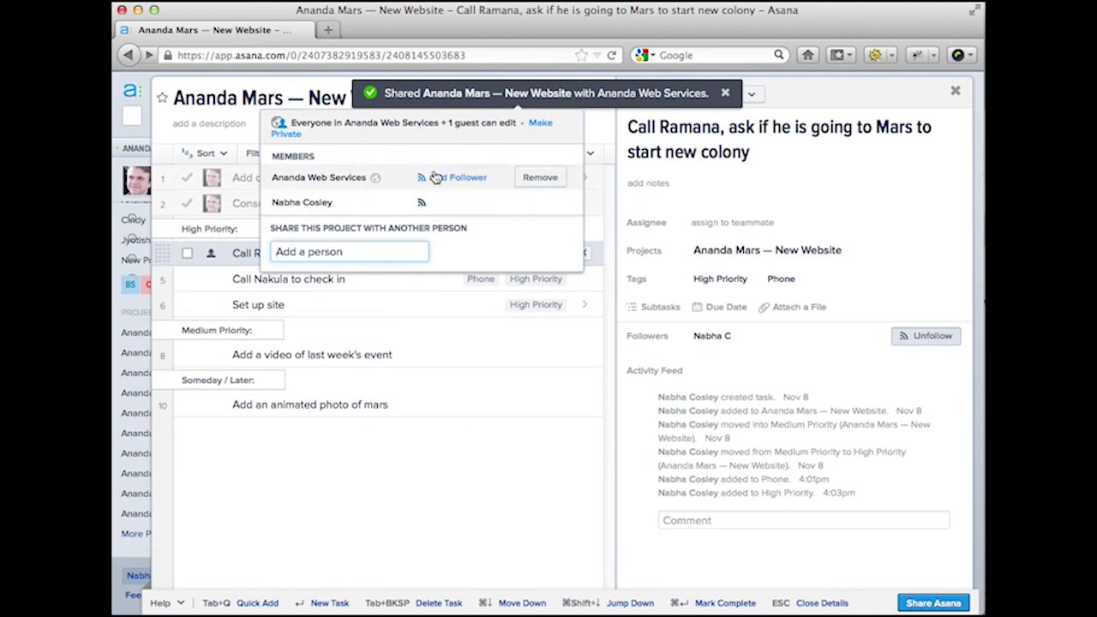
left_click(437, 179)
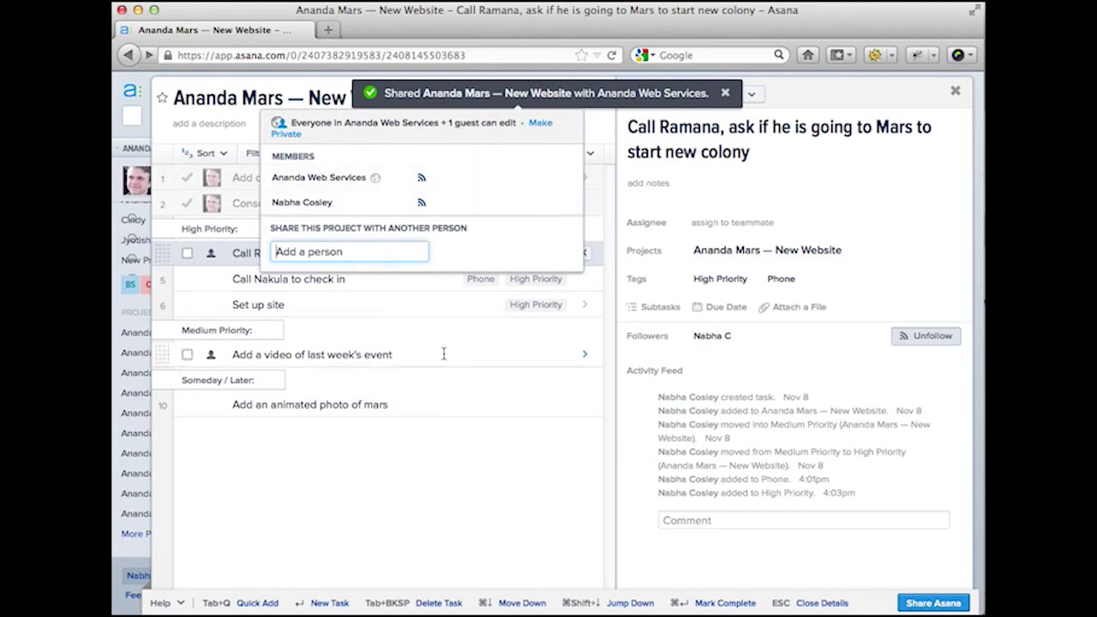
left_click(393, 514)
left_click(392, 514)
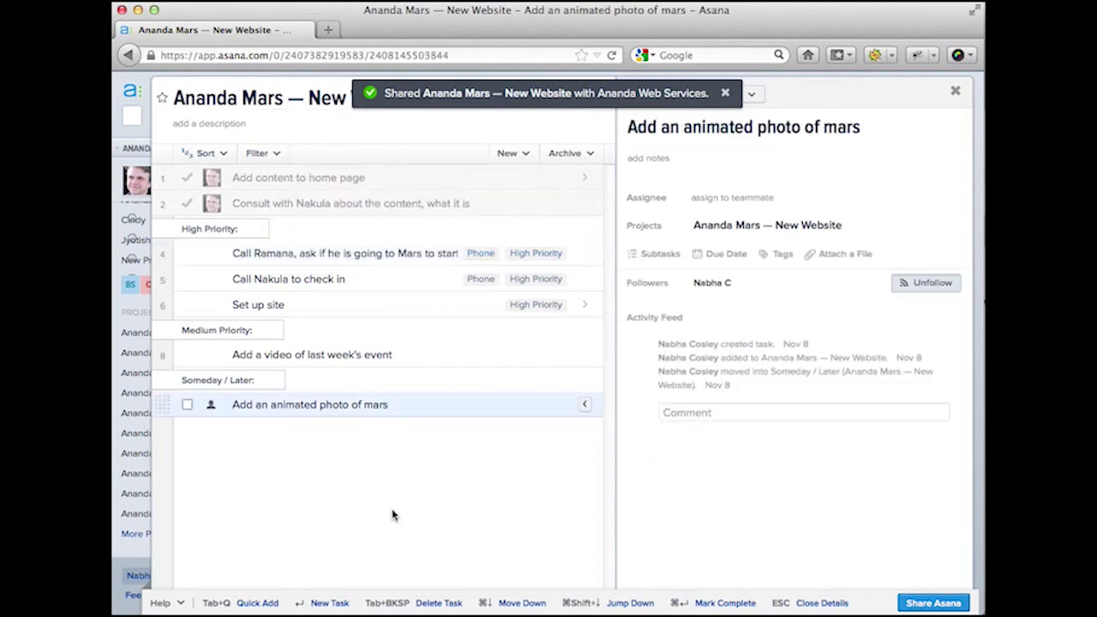
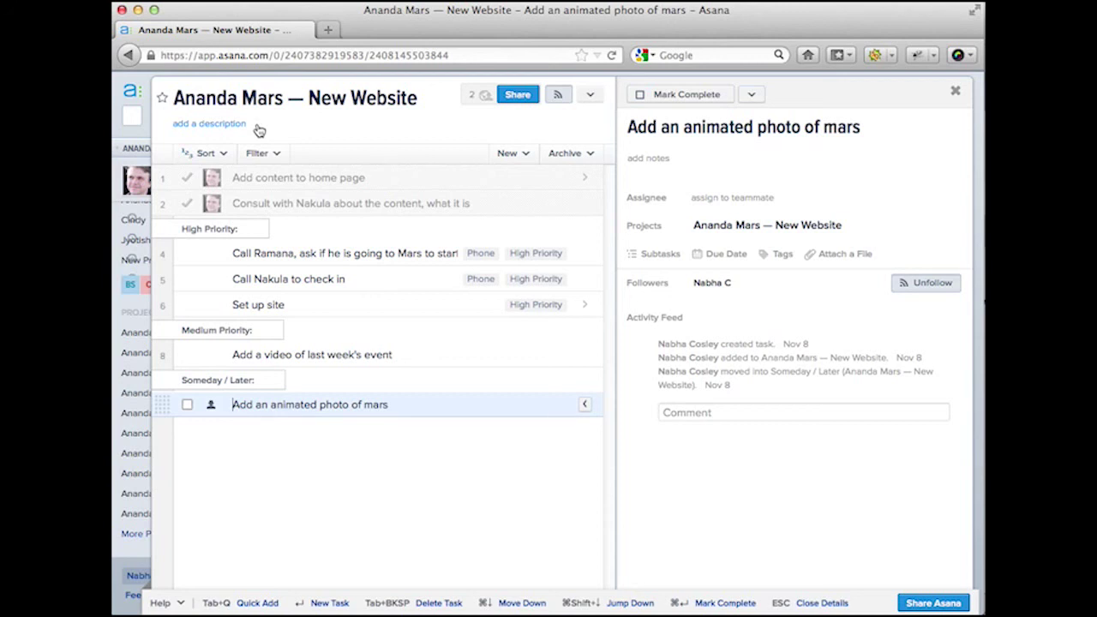
- Write the project description with Project manager and Client contact lines and 'Creating a new website for a colony on Mars.'
left_click(259, 128)
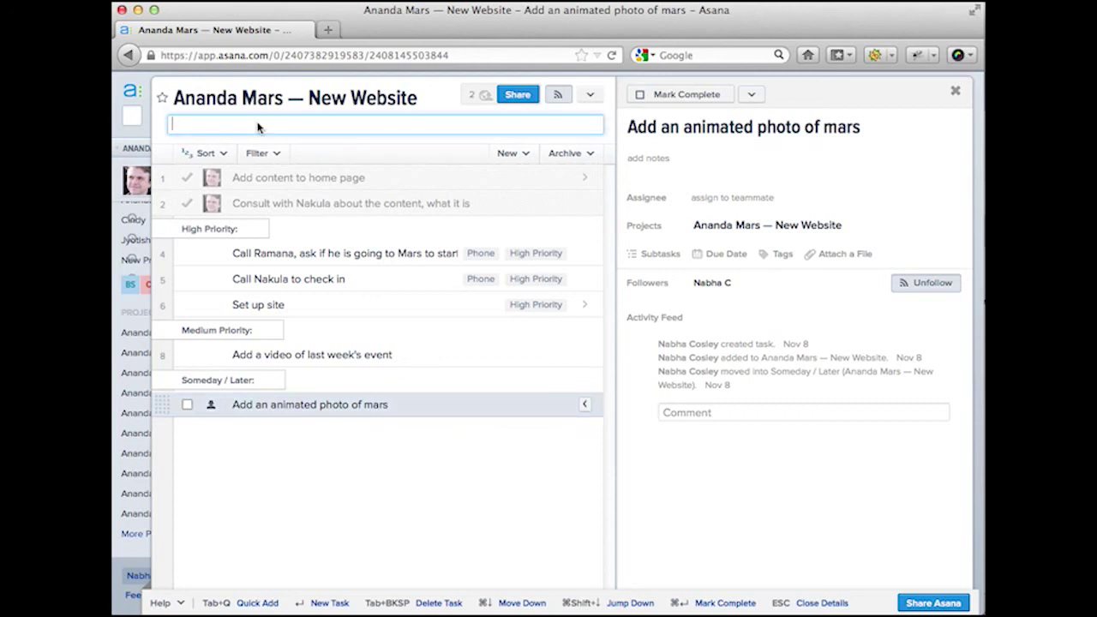
type("Project ma")
type("nager:")
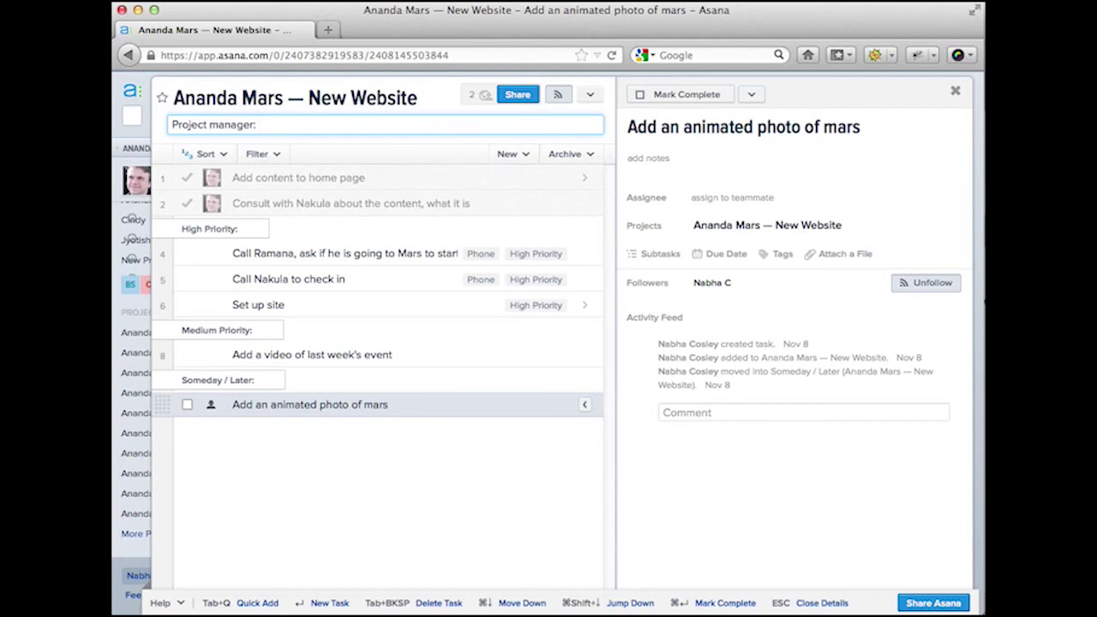
key("Return")
type("C")
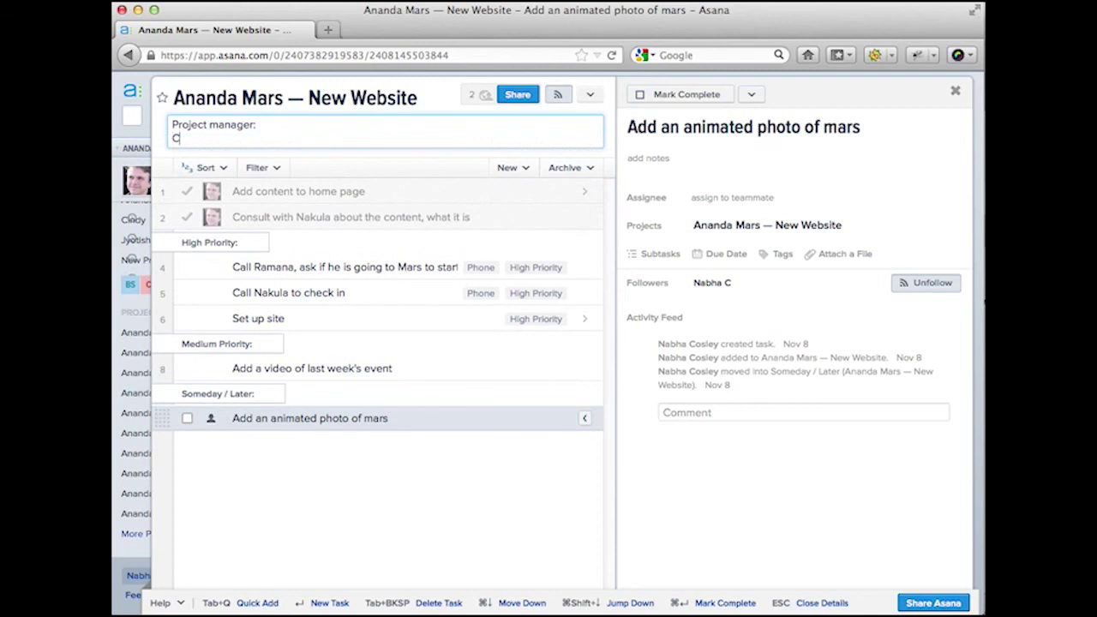
type("lient contact:")
key("Return")
key("Return")
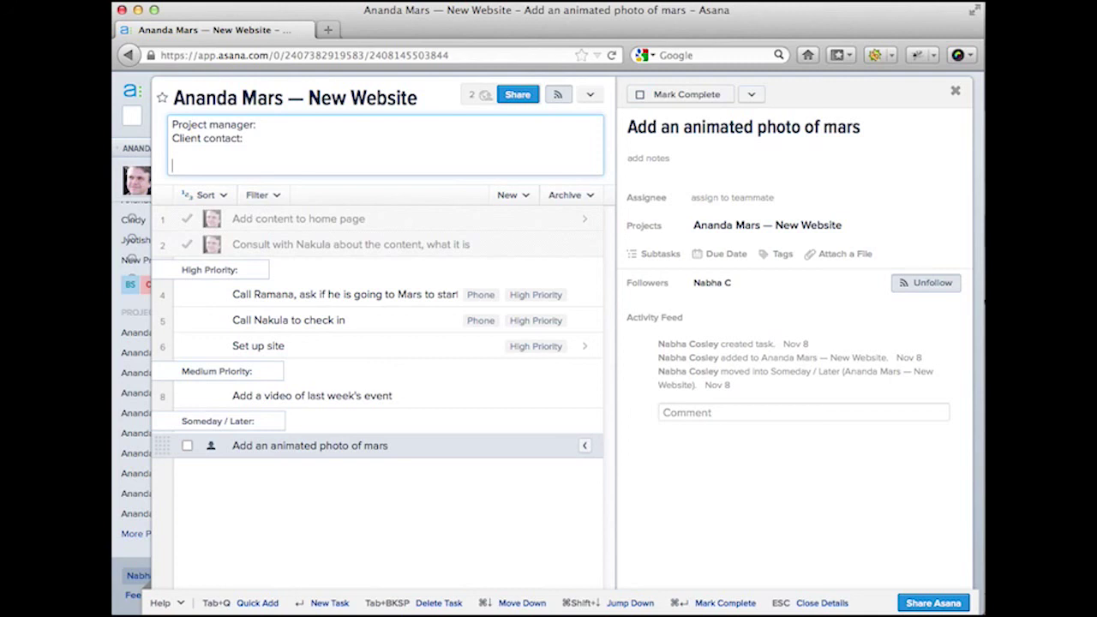
type("Description: Creating")
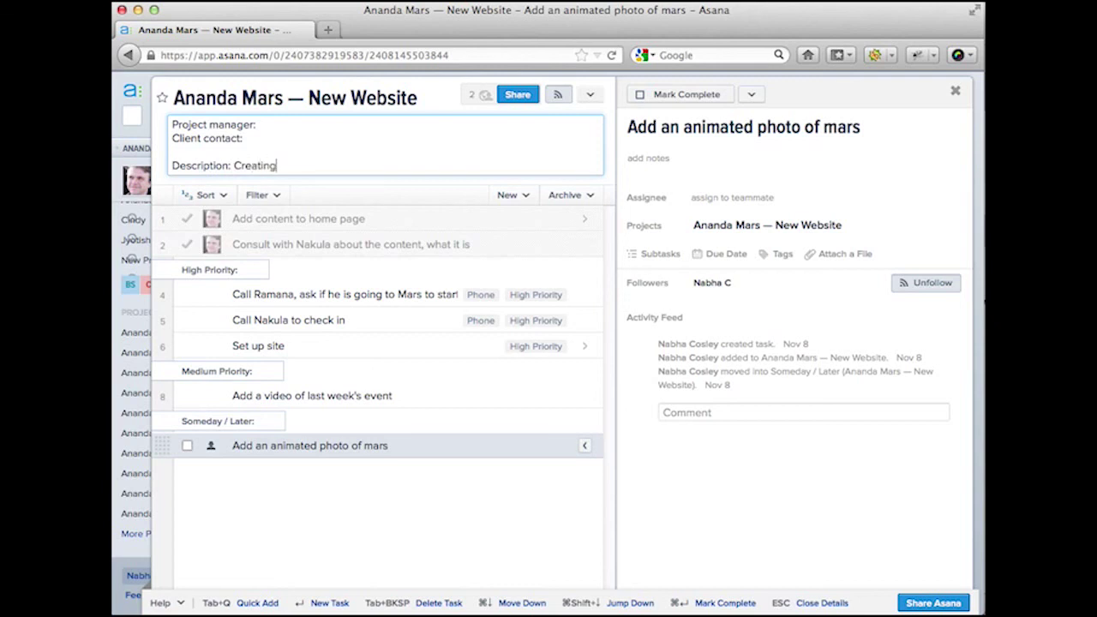
type(" a new ")
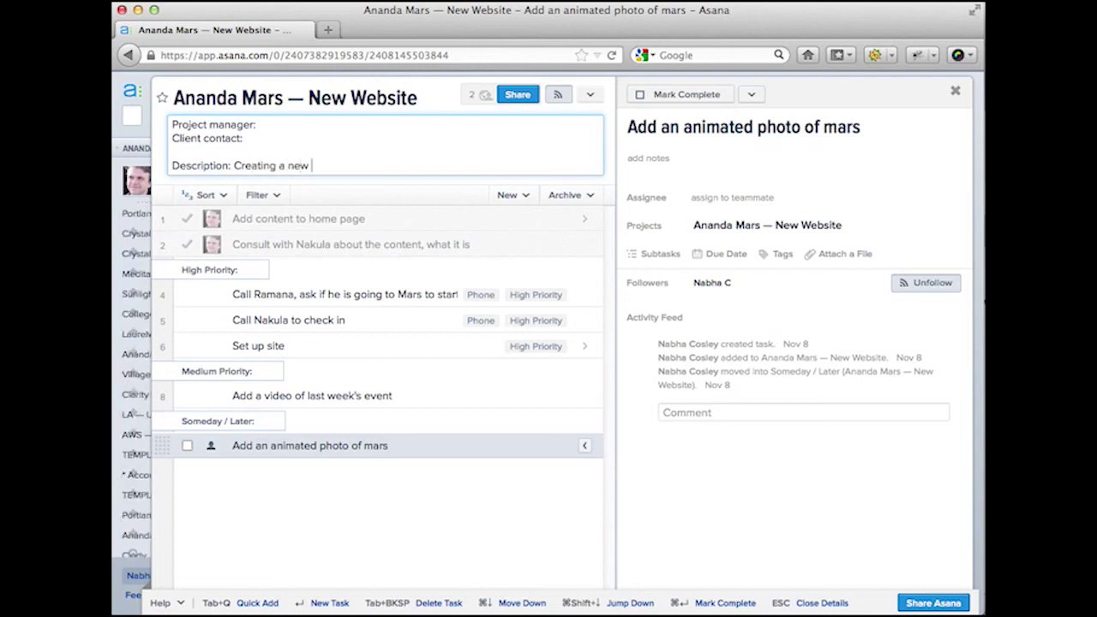
type("website for a colony on m")
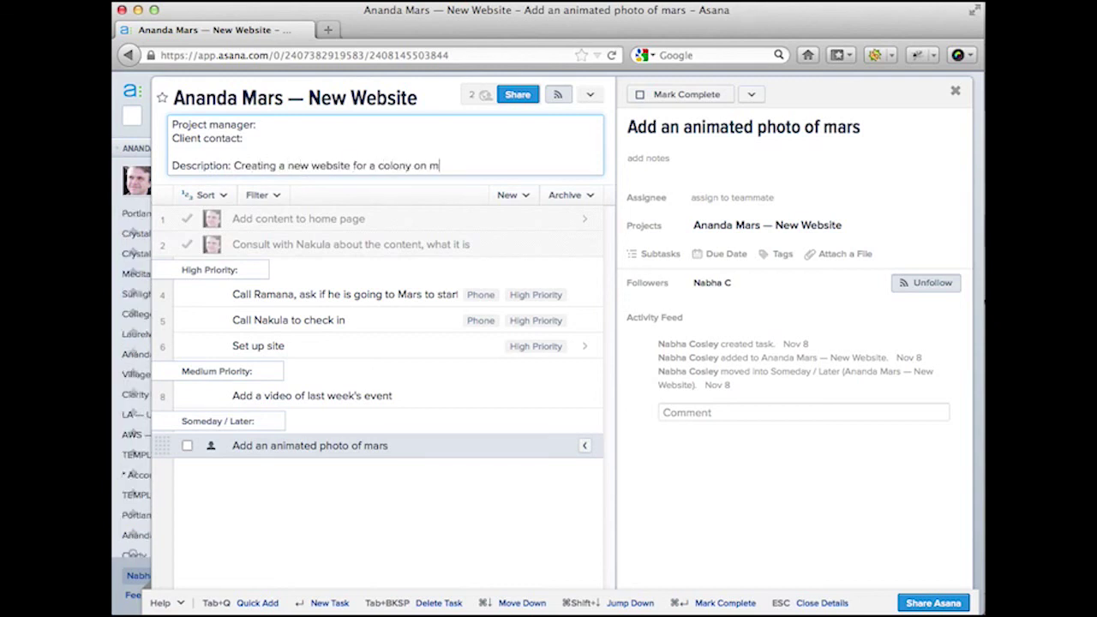
key("BackSpace")
type("Mars.")
left_click(295, 503)
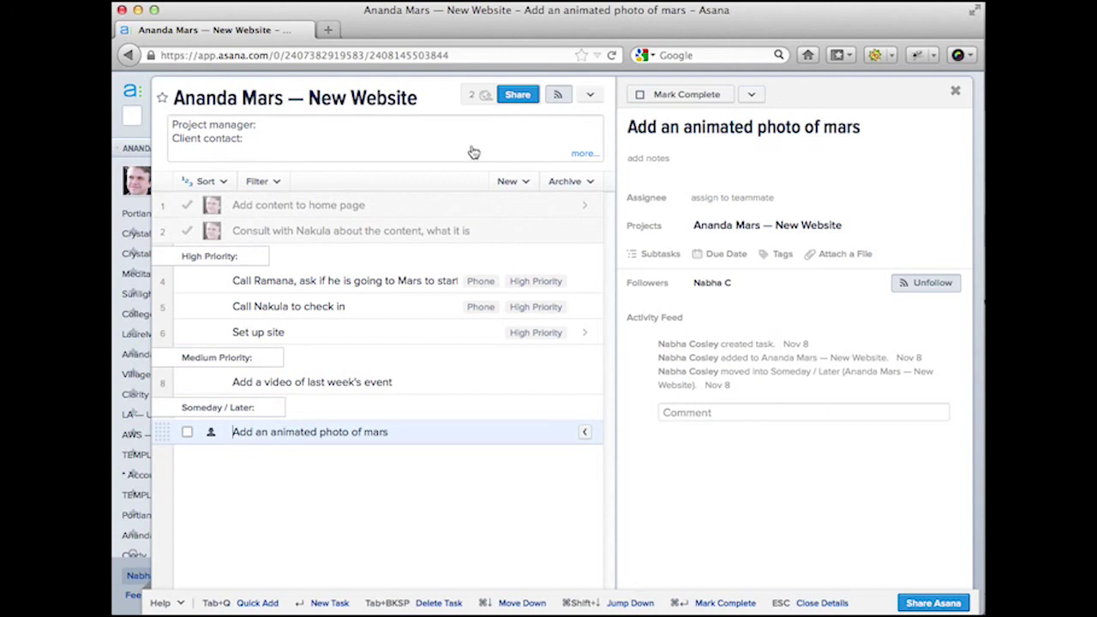
left_click(502, 152)
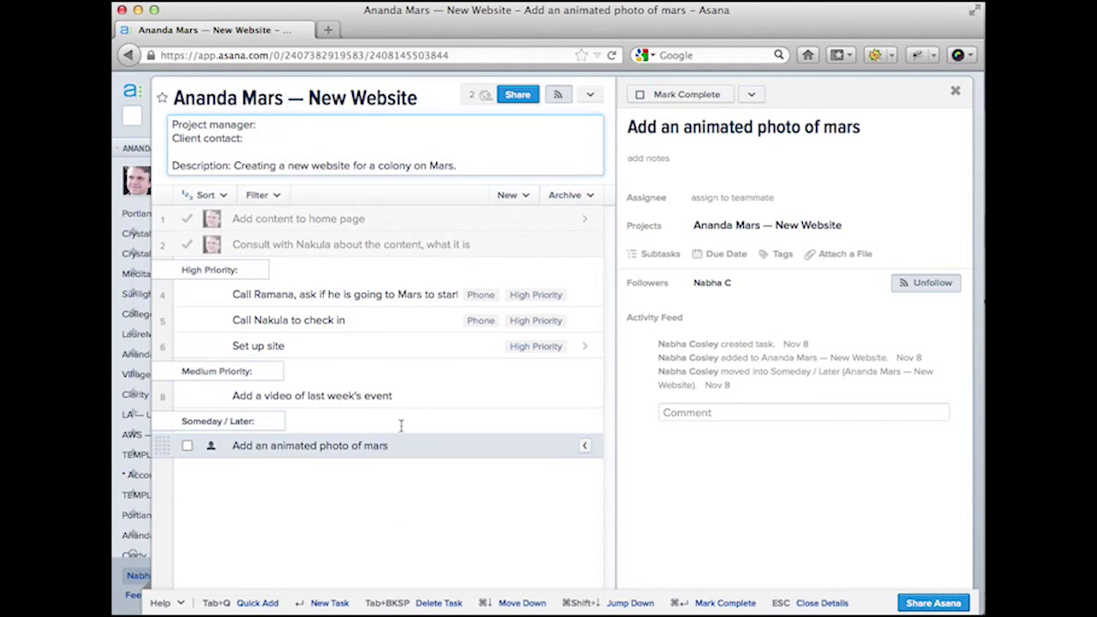
left_click(395, 513)
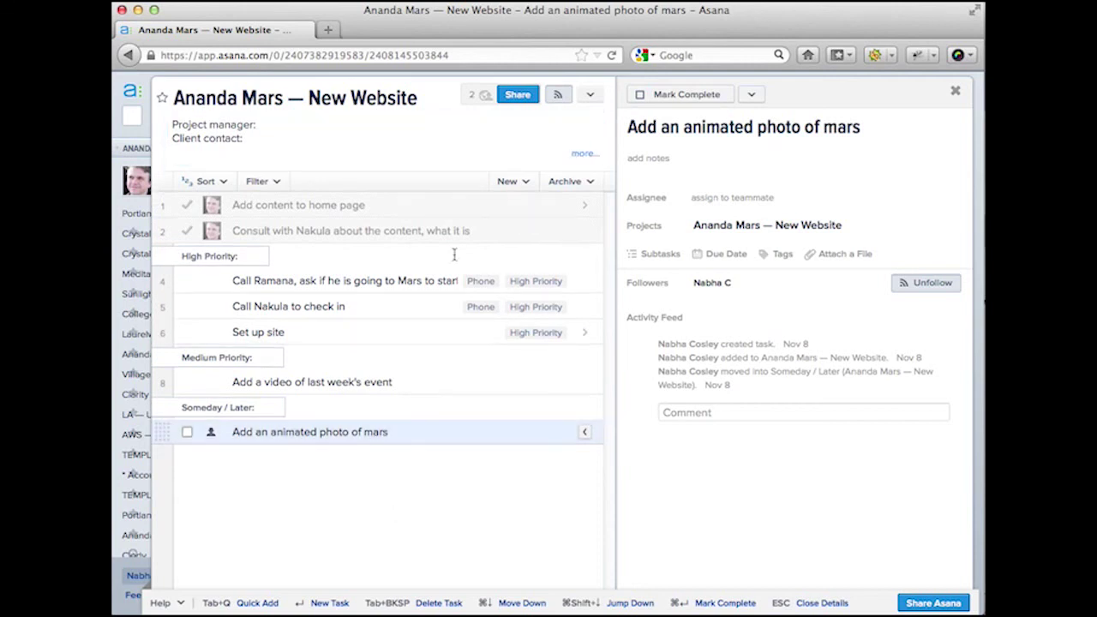
left_click(559, 160)
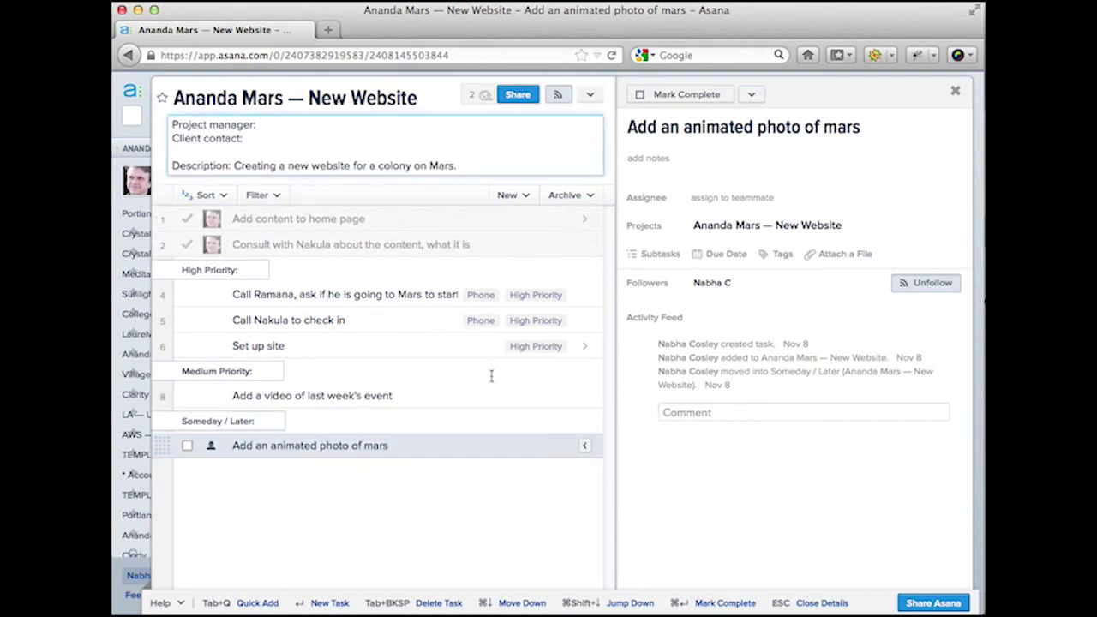
left_click(466, 519)
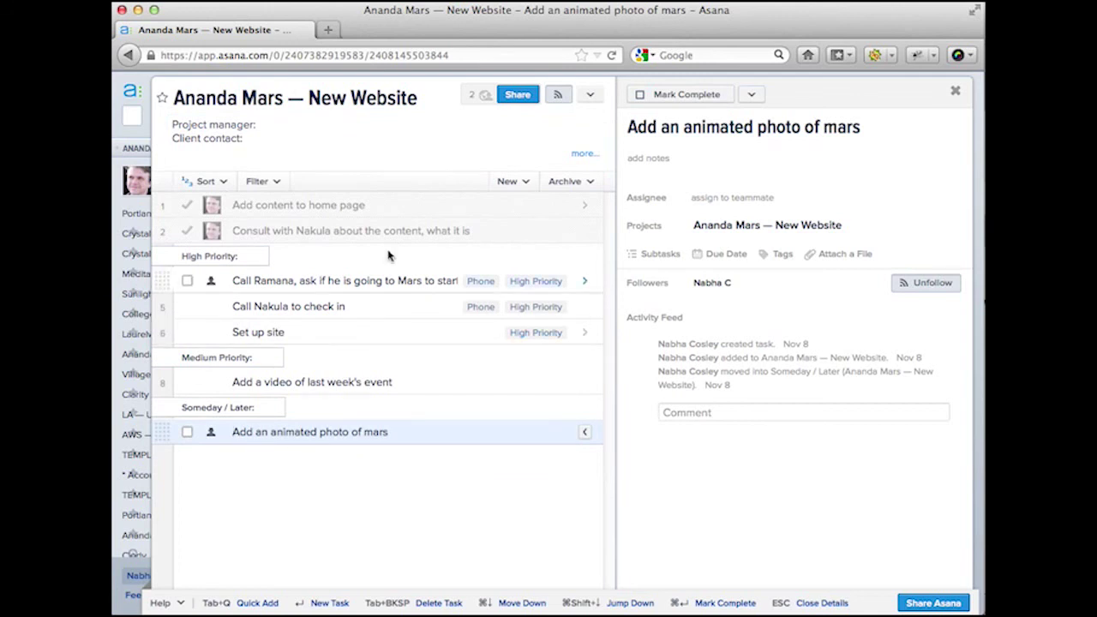
- Archive the completed tasks, including Add content to home page
left_click(356, 206)
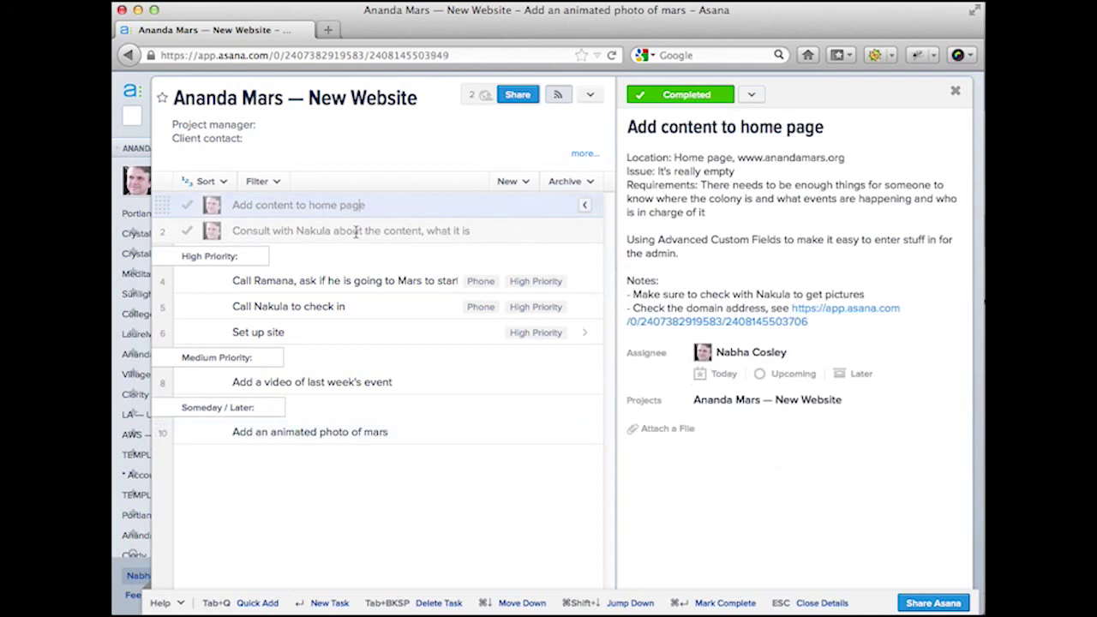
left_click(357, 231)
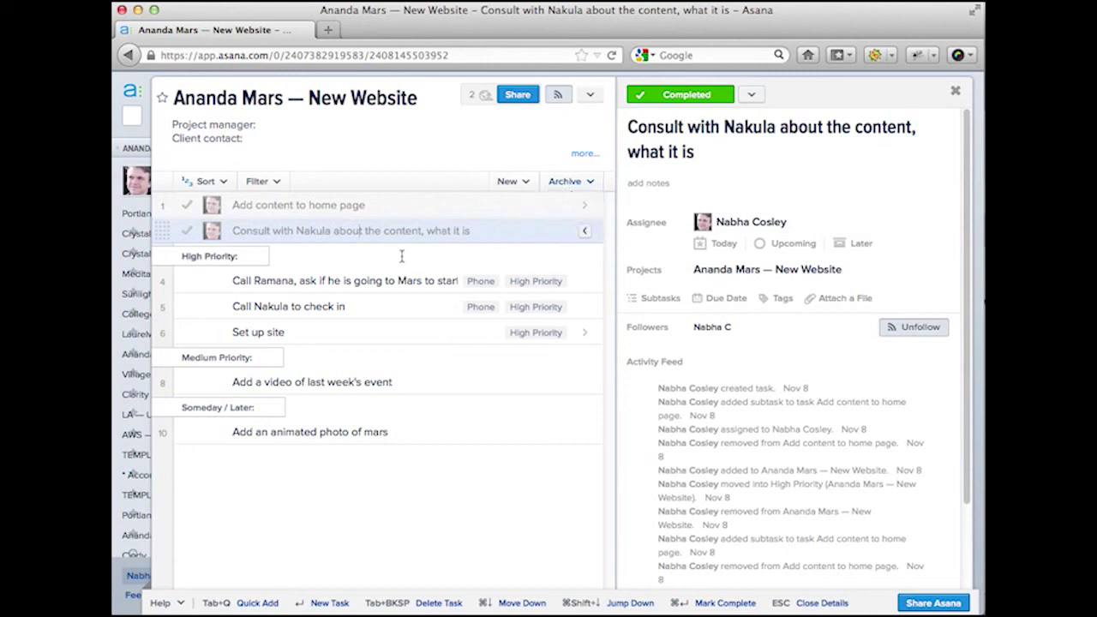
left_click(575, 185)
left_click(578, 208)
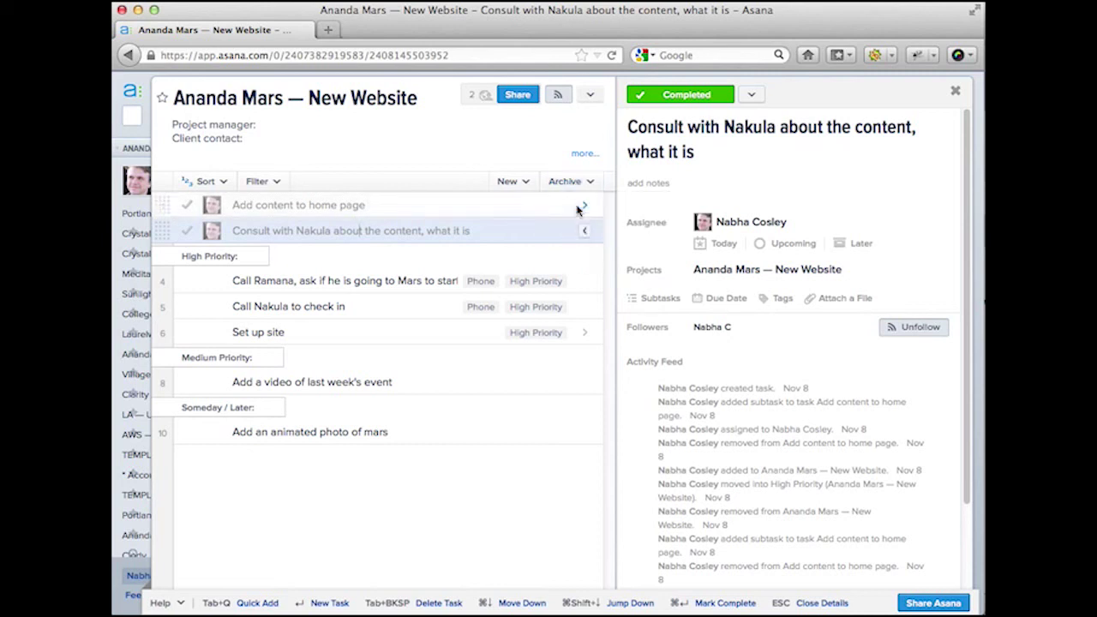
- Show archived tasks so the completed ones reappear in the list
left_click(580, 185)
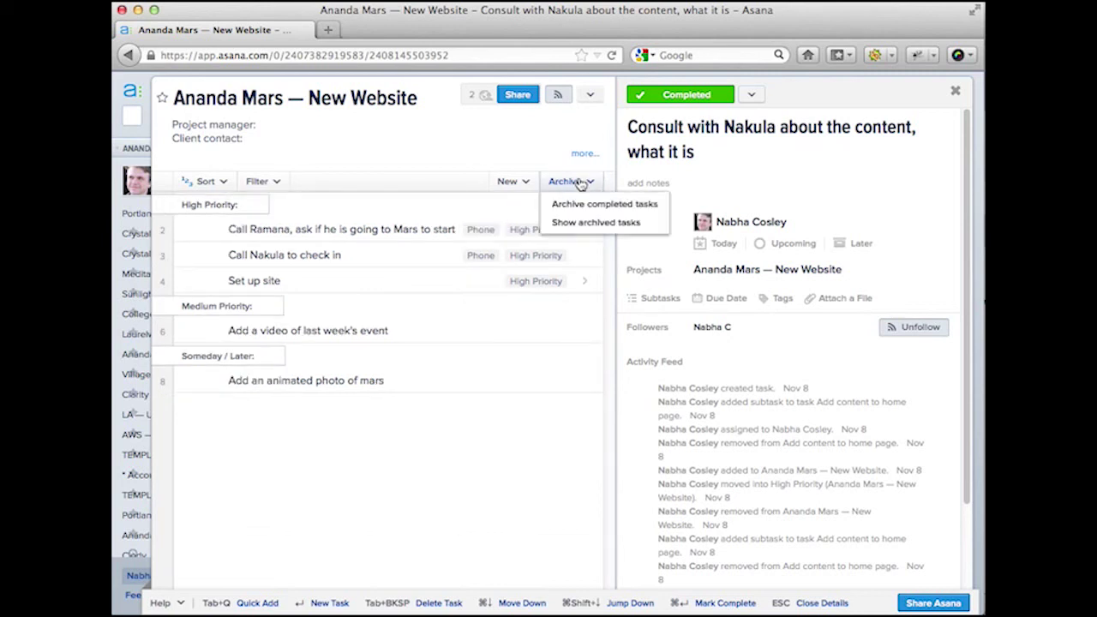
left_click(580, 224)
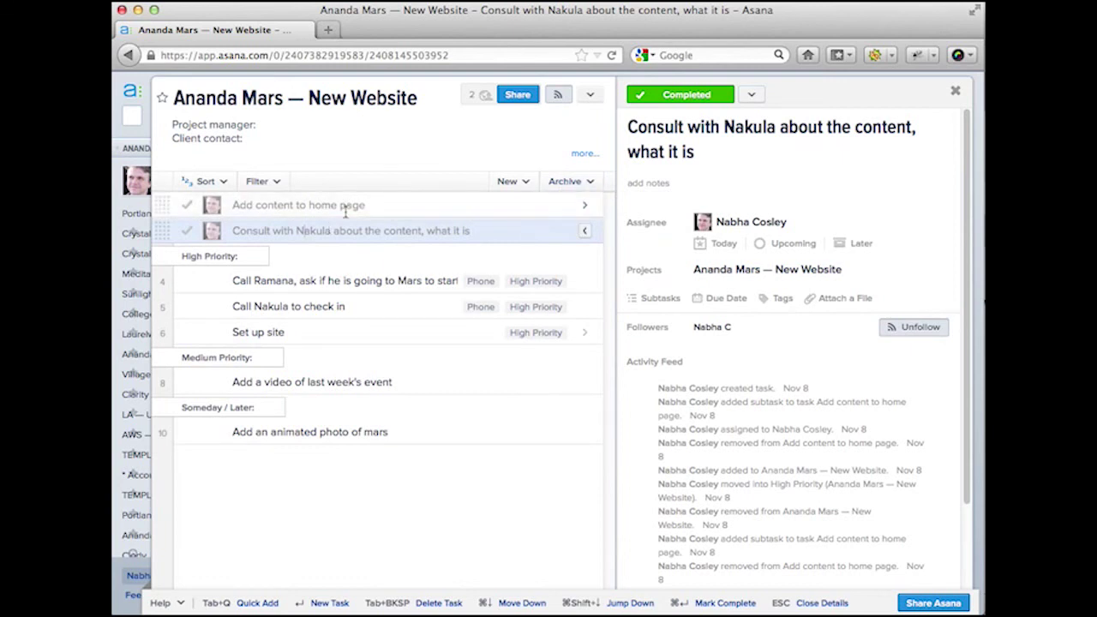
mouse_move(137, 180)
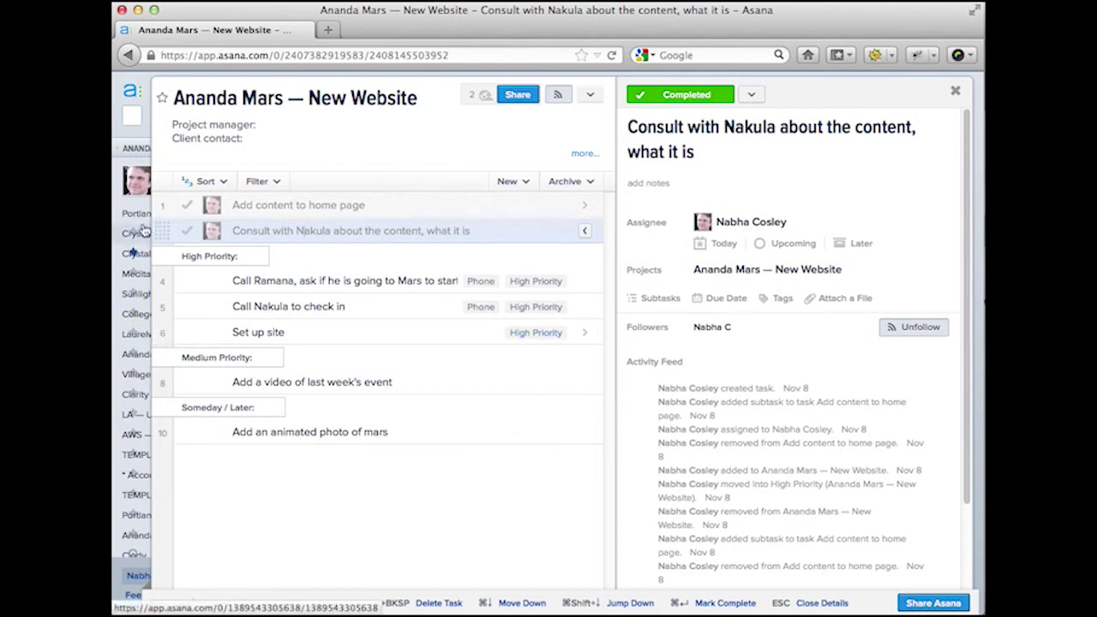
- Keep the Ananda Web Services workspace selected and bring up the Help options
mouse_move(141, 231)
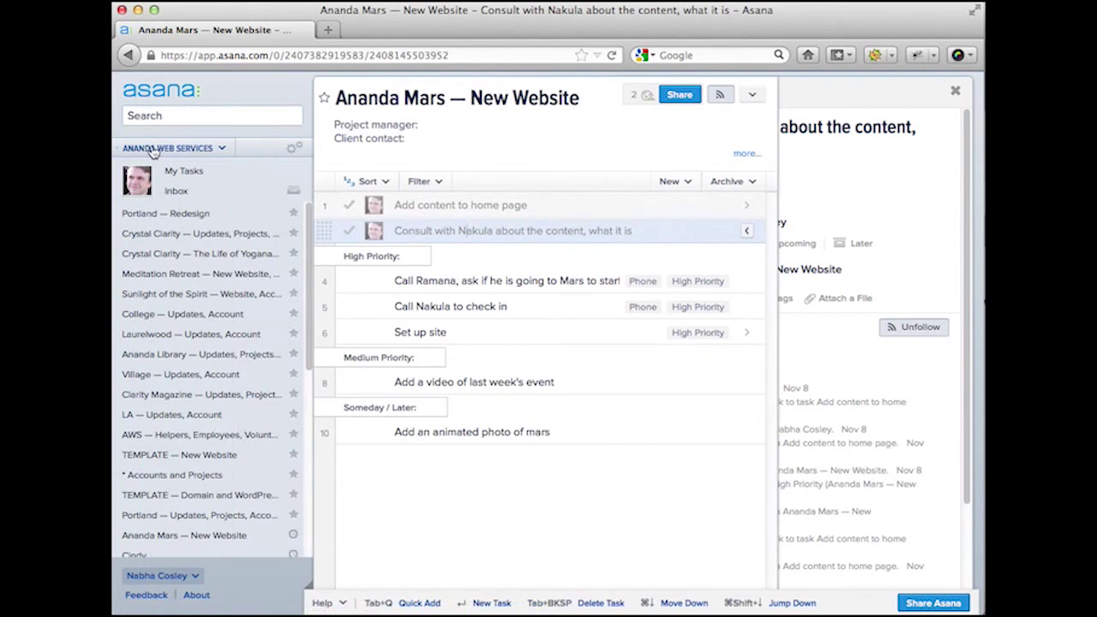
left_click(223, 150)
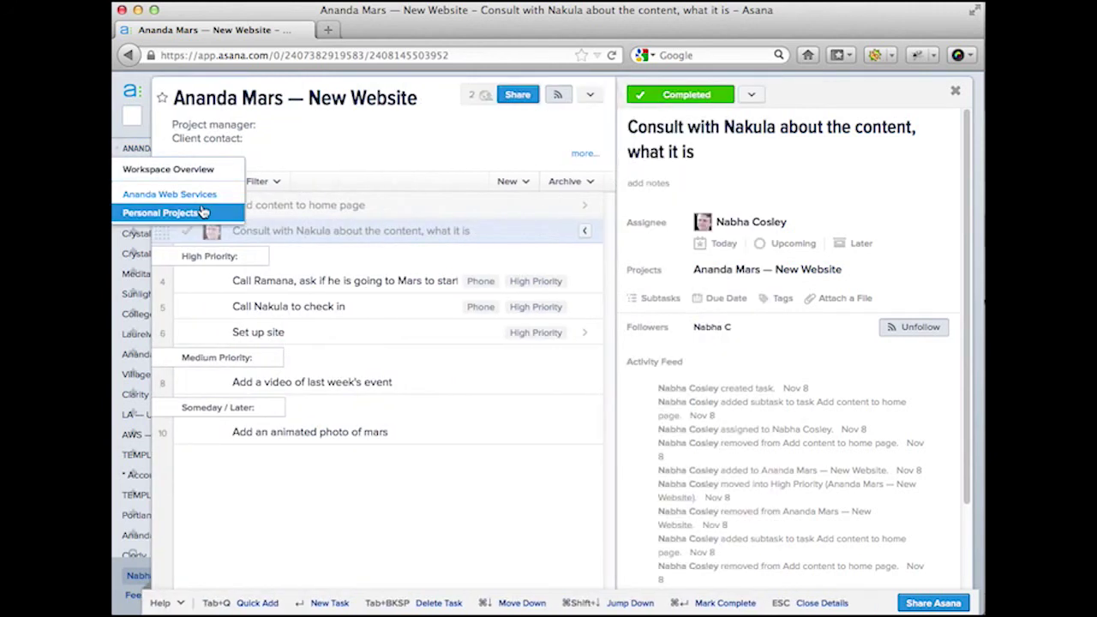
left_click(147, 203)
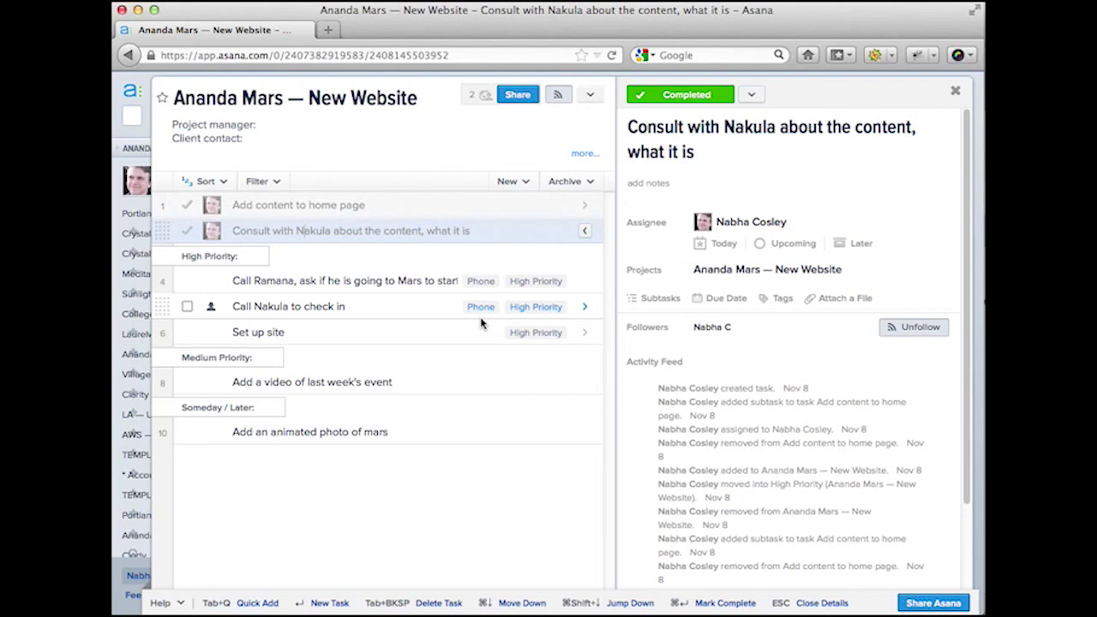
left_click(163, 604)
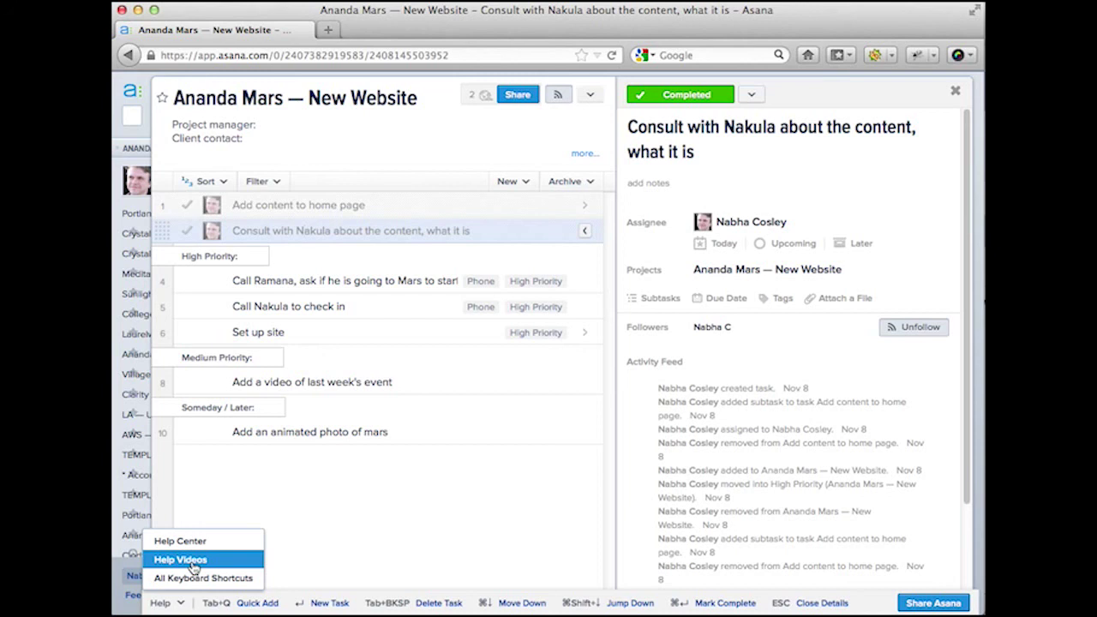
- Open the Set up site task to see its Get domain on Bulkregister subtask
left_click(412, 335)
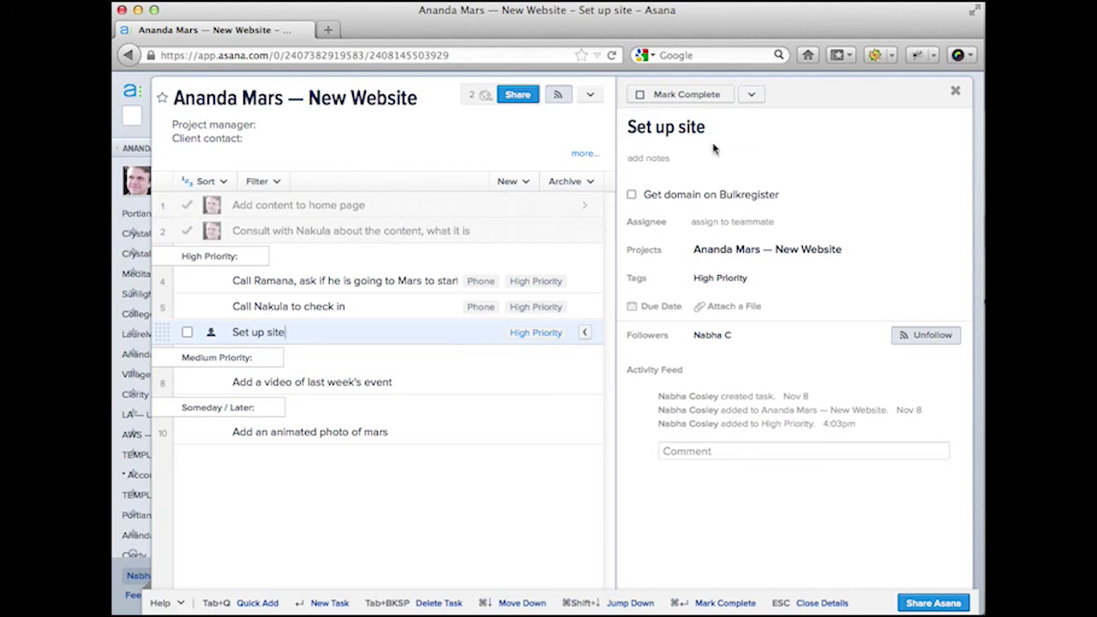
- Add 'Install new site in WP Engine' below the domain subtask, then open the phone check-in task
mouse_move(785, 235)
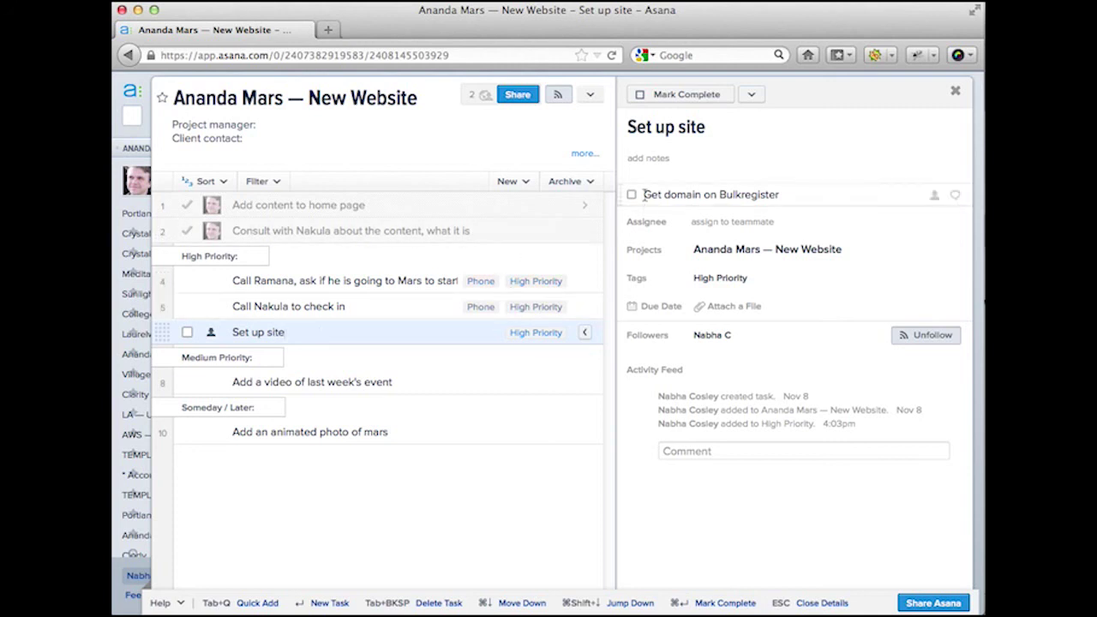
left_click(801, 193)
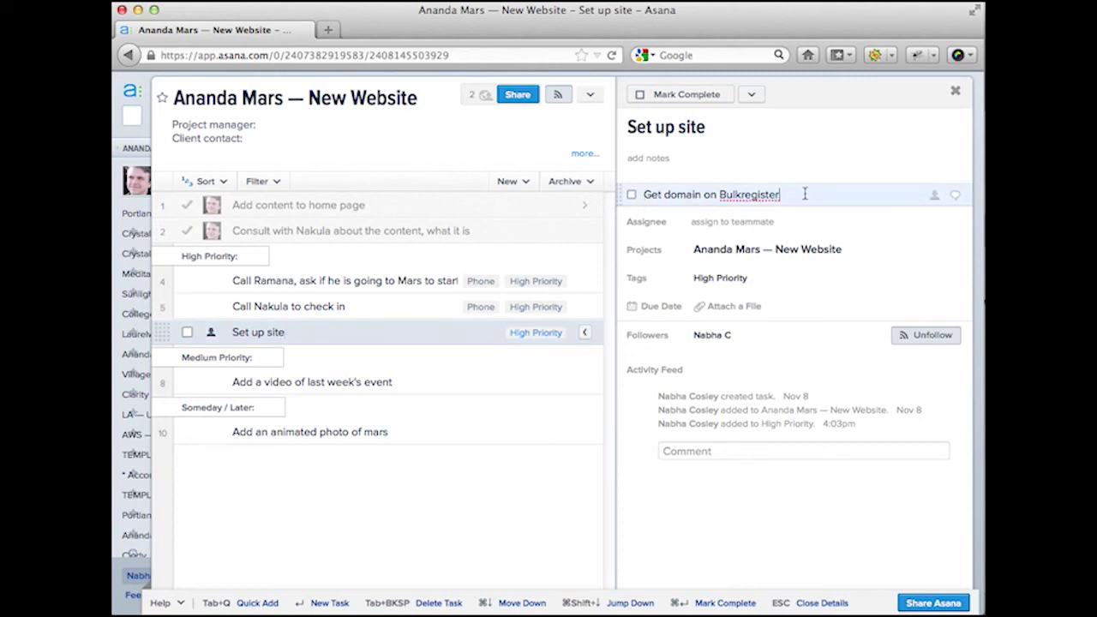
key("Return")
type("In")
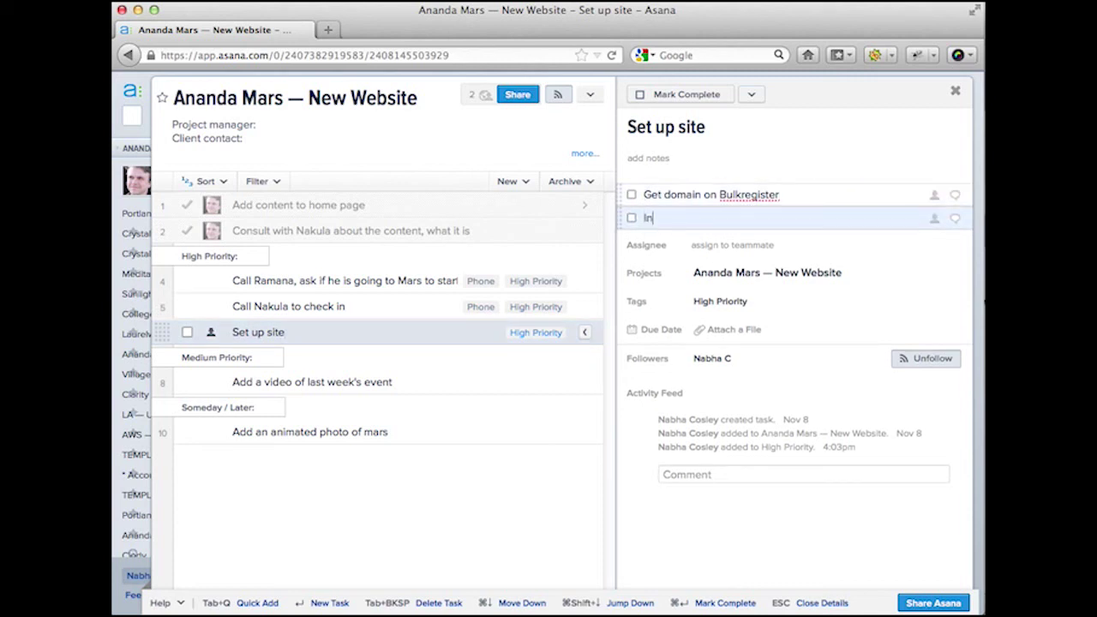
type("stall new site in WP Engine")
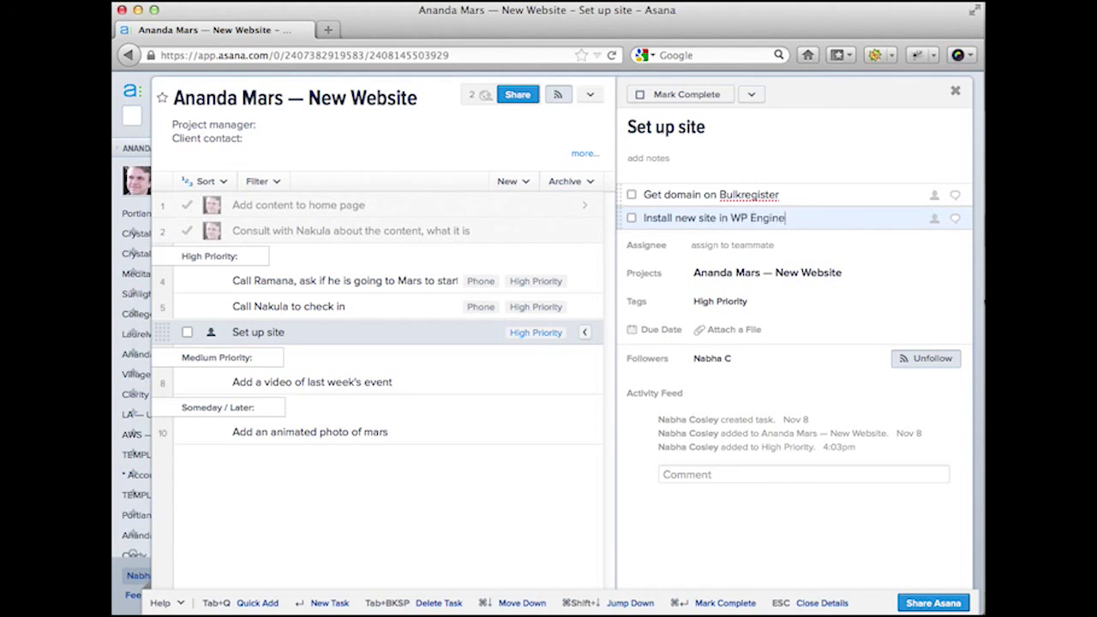
key("Return")
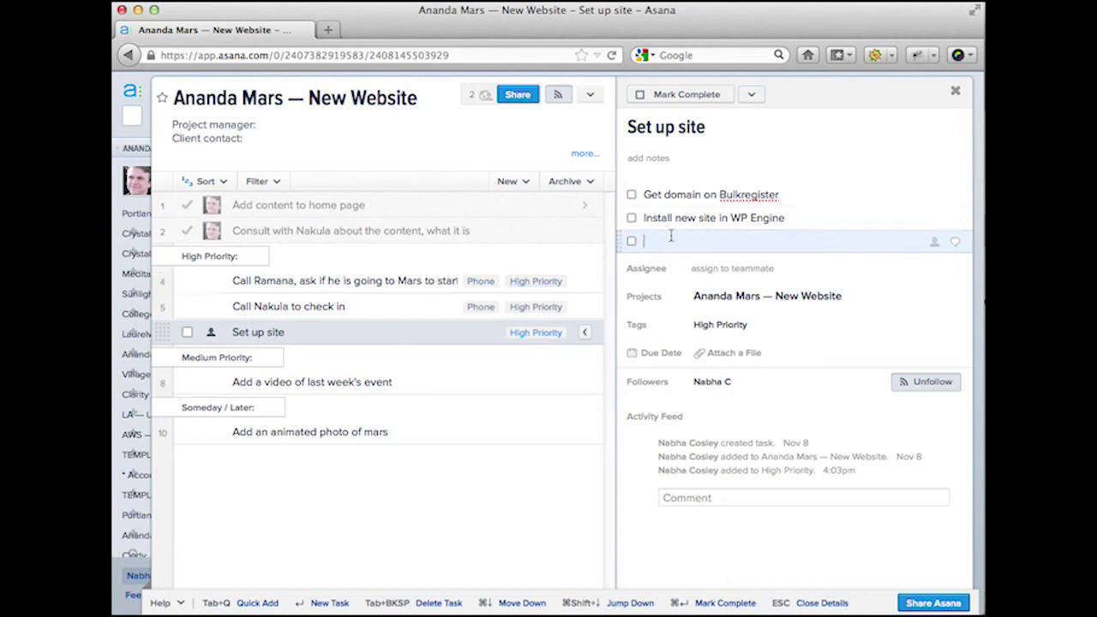
left_click(662, 196)
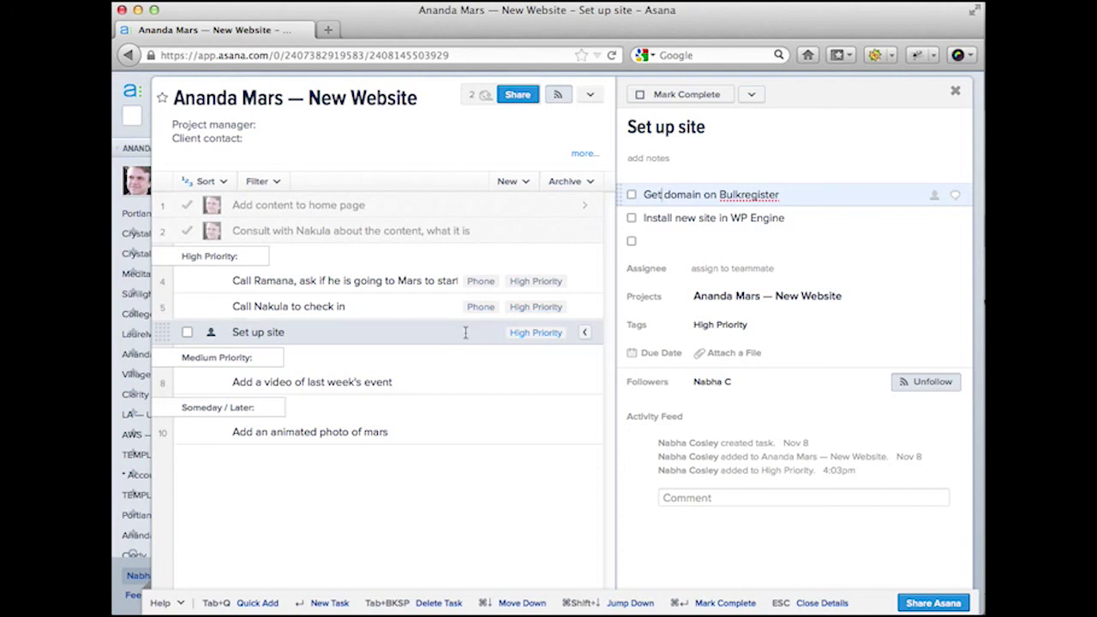
left_click(406, 302)
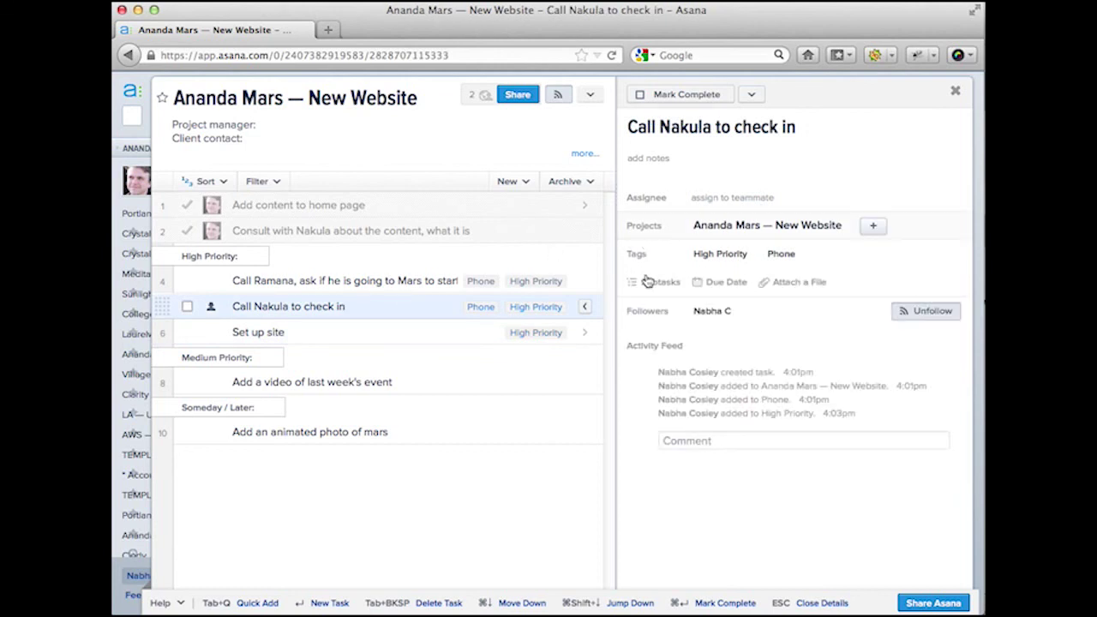